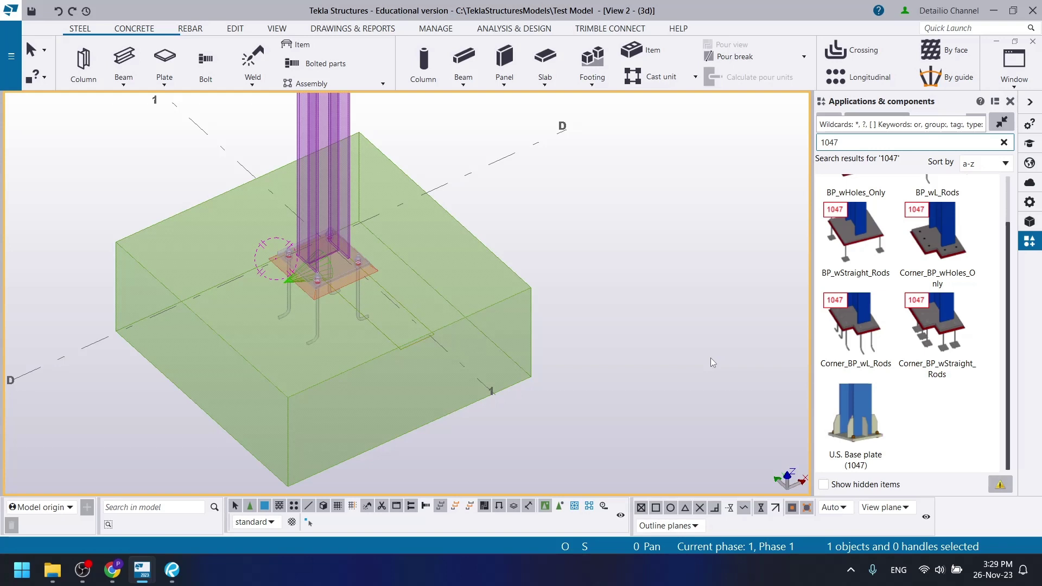
- Switch to the reference PDF in Revu and examine the column schedule, C1 base plate details and anchor rod hole diameter table
{"action": "left_click", "coordinate": [180, 575]}
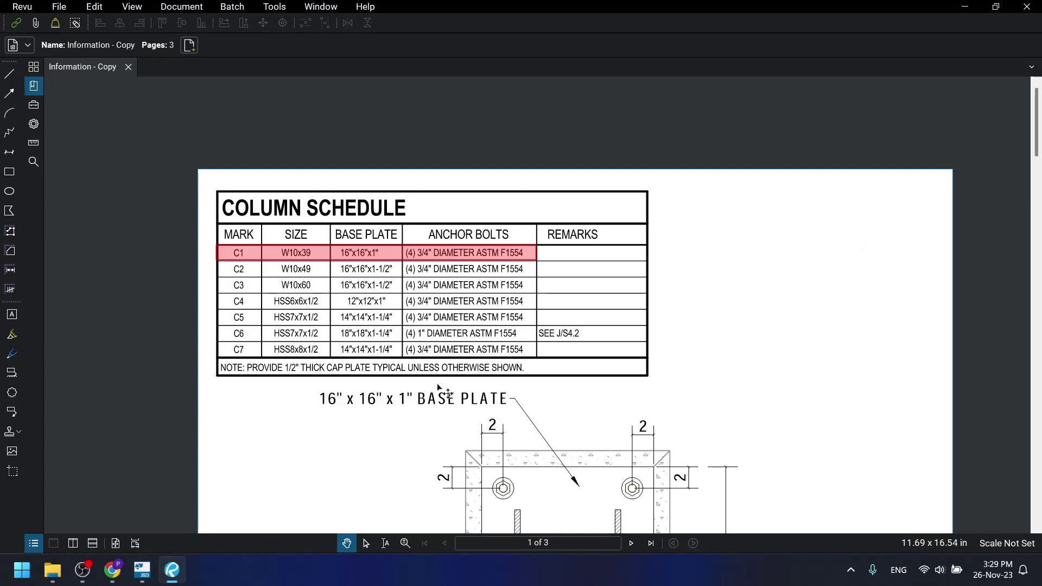
{"action": "scroll", "coordinate": [487, 336], "scroll_direction": "down", "scroll_amount": 5}
{"action": "scroll", "coordinate": [487, 337], "scroll_direction": "down", "scroll_amount": 2, "text": "ctrl"}
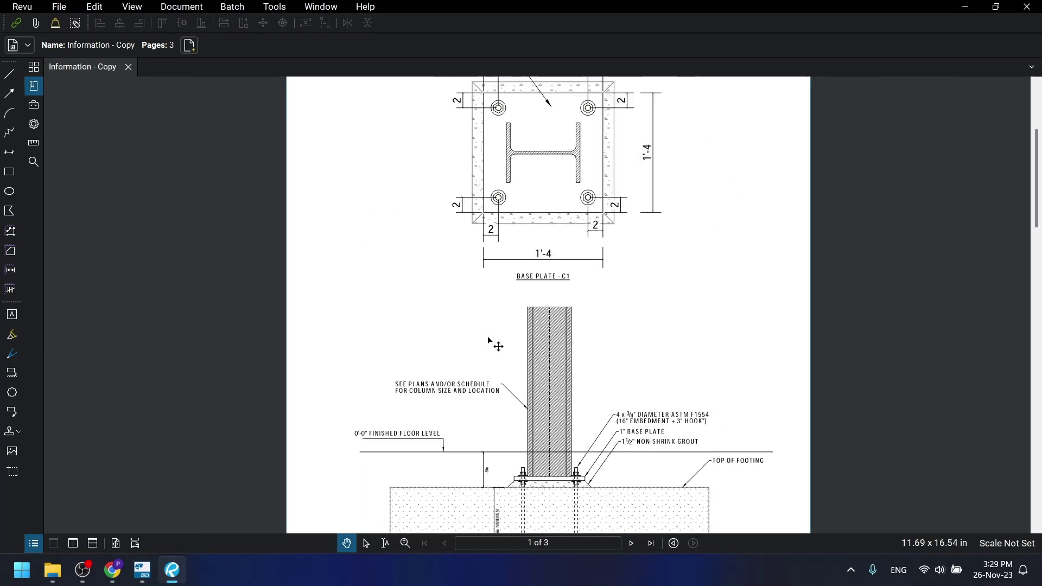
{"action": "scroll", "coordinate": [492, 342], "scroll_direction": "down", "scroll_amount": 7}
{"action": "scroll", "coordinate": [493, 340], "scroll_direction": "down", "scroll_amount": 3}
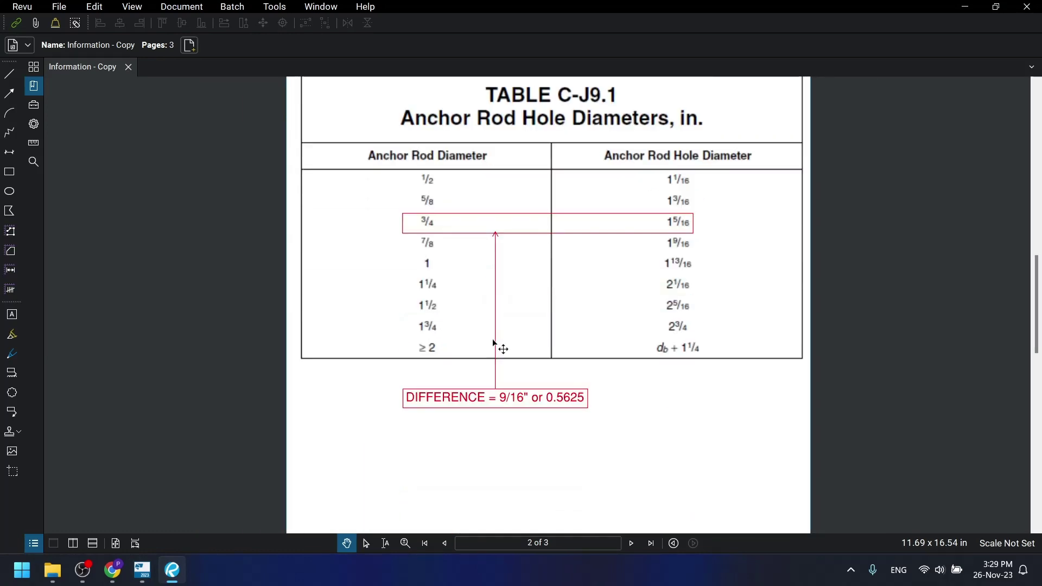
{"action": "scroll", "coordinate": [493, 340], "scroll_direction": "down", "scroll_amount": 3, "text": "ctrl"}
{"action": "scroll", "coordinate": [493, 338], "scroll_direction": "up", "scroll_amount": 5}
{"action": "scroll", "coordinate": [493, 337], "scroll_direction": "up", "scroll_amount": 3}
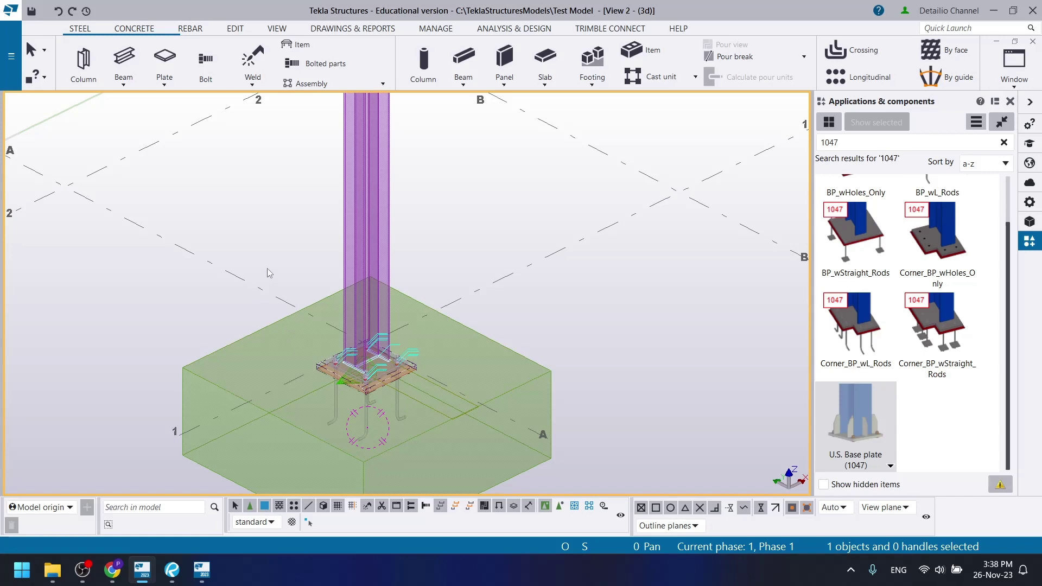
- Delete the existing base plate connection at the foot of the column on grid A/1
{"action": "left_click_drag", "start_coordinate": [267, 267], "coordinate": [505, 418]}
{"action": "left_click", "coordinate": [506, 419]}
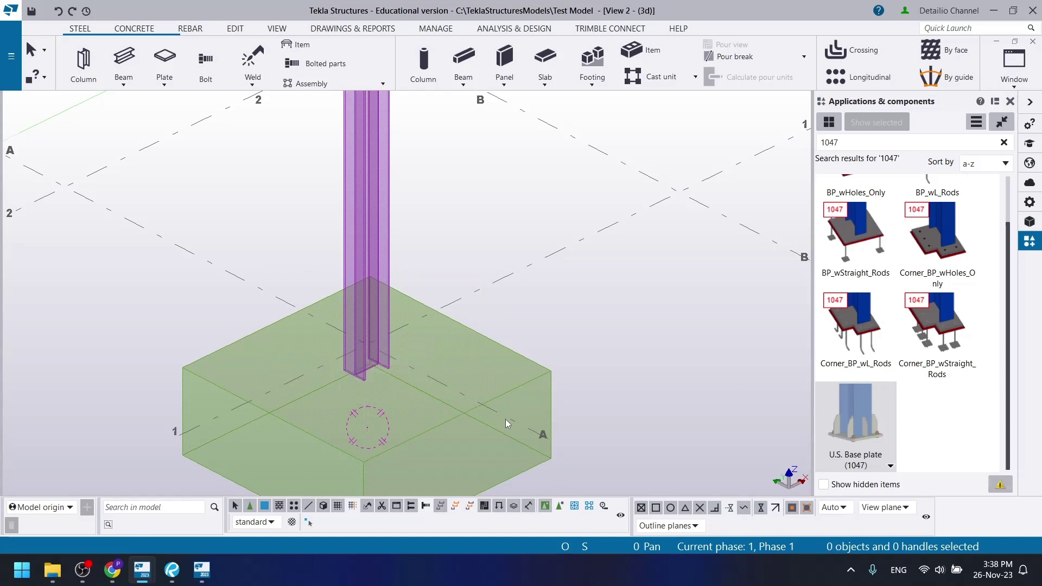
- Examine the column base and footing in elevation, and compare them with the base detail in the Revu PDF
{"action": "left_click", "coordinate": [402, 391]}
{"action": "key", "text": "ctrl+p"}
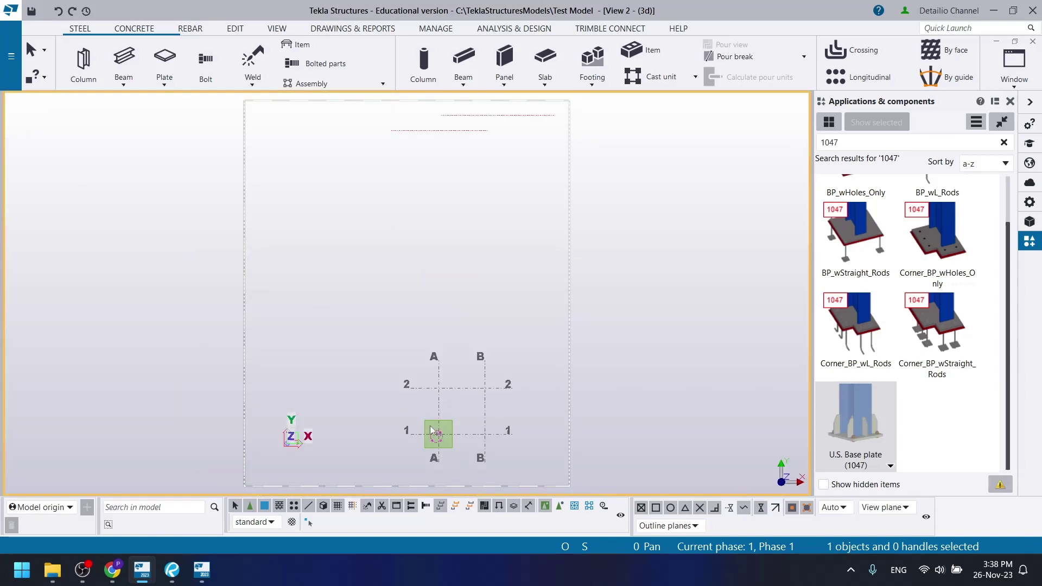
{"action": "key", "text": "ctrl+p"}
{"action": "key", "text": "ctrl+Tab"}
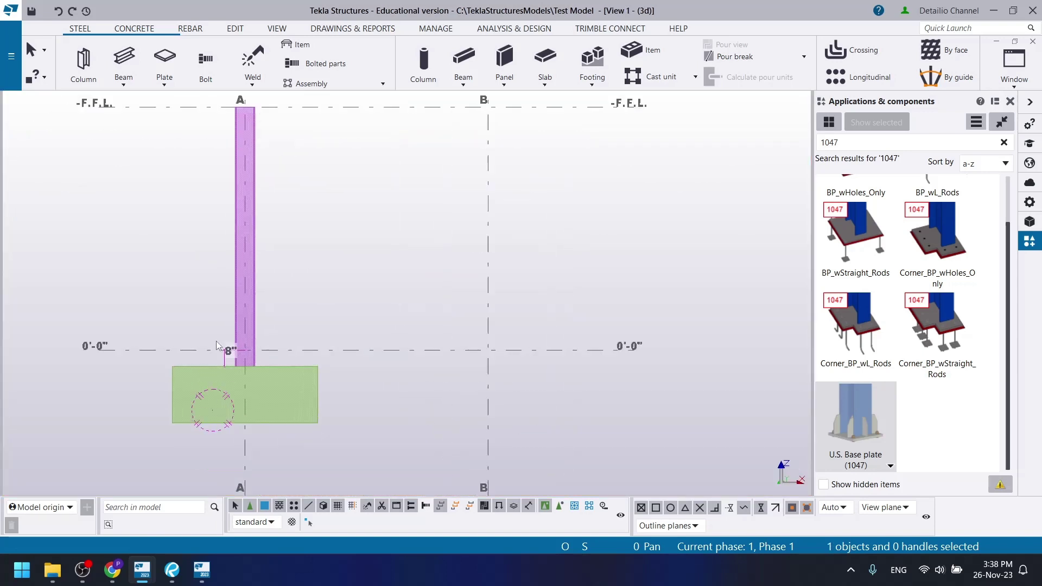
{"action": "scroll", "coordinate": [216, 341], "scroll_direction": "up", "scroll_amount": 3}
{"action": "middle_click_drag", "start_coordinate": [216, 341], "coordinate": [373, 352]}
{"action": "scroll", "coordinate": [369, 386], "scroll_direction": "up", "scroll_amount": 1}
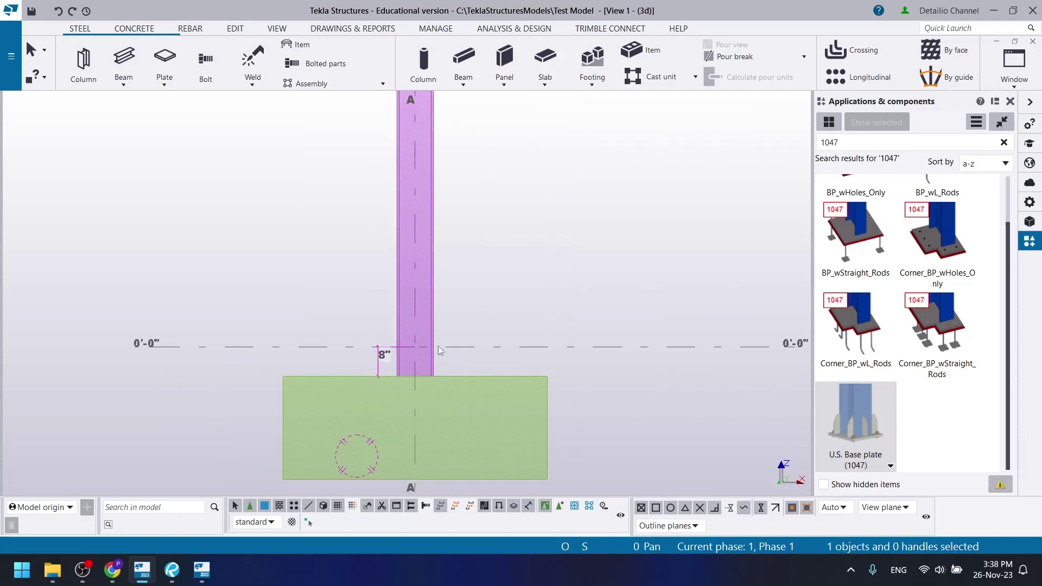
{"action": "scroll", "coordinate": [413, 373], "scroll_direction": "up", "scroll_amount": 2}
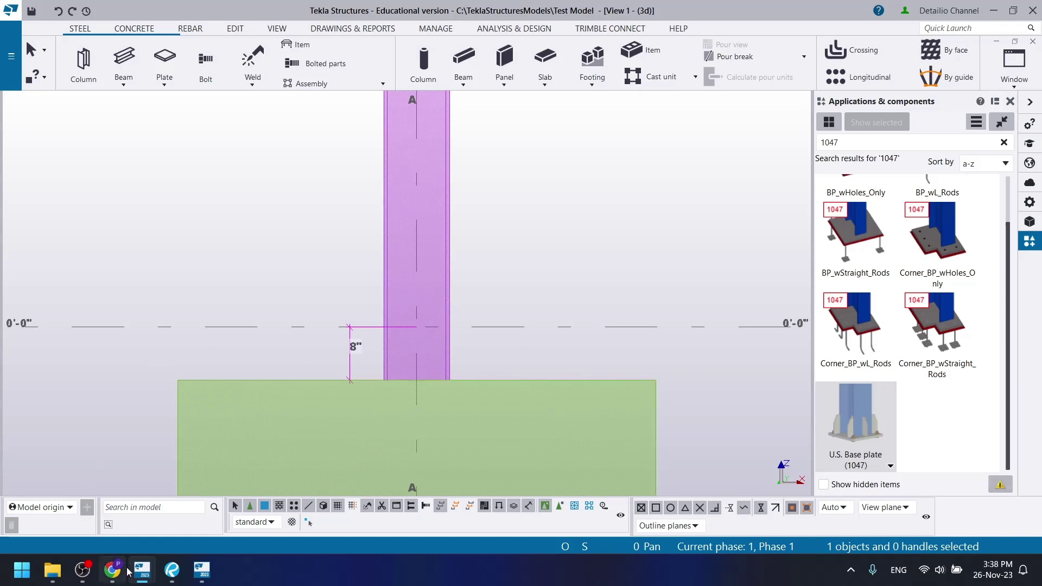
{"action": "left_click", "coordinate": [172, 570]}
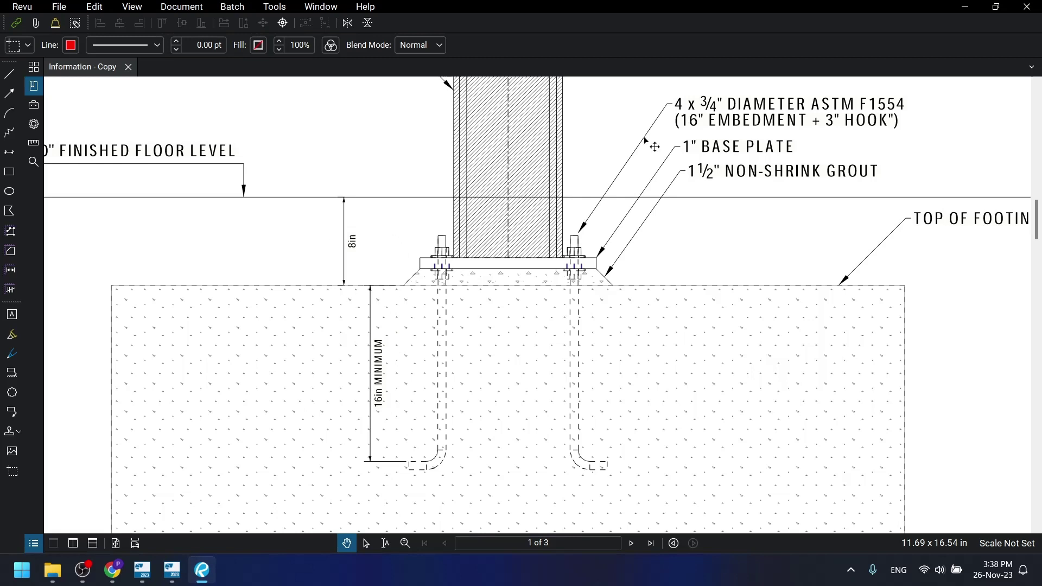
{"action": "key", "text": "alt+Tab"}
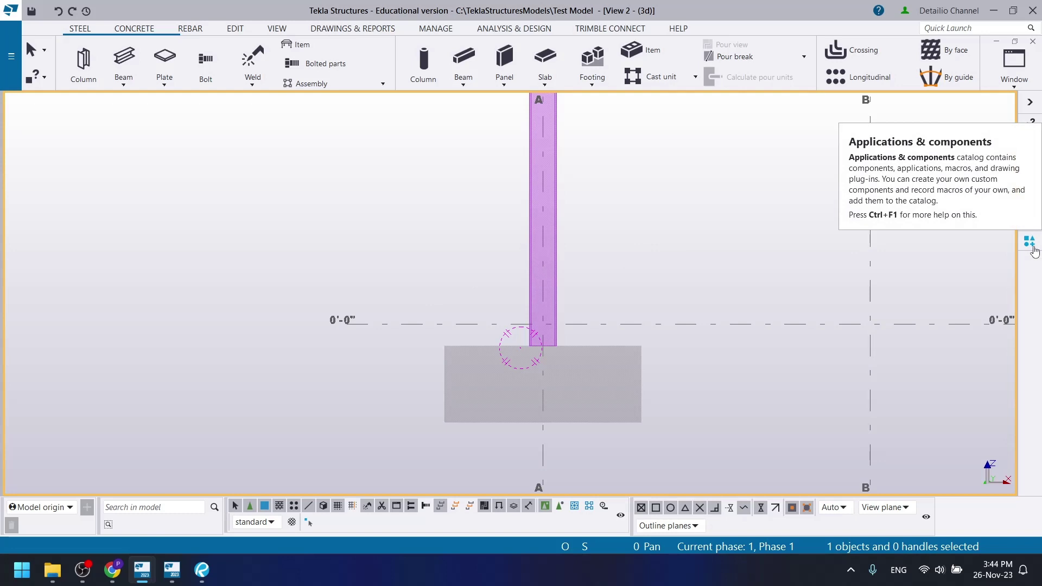
- Search the components catalog for 1047 and apply U.S. Base plate (1047) to the column at its lower end point
{"action": "left_click", "coordinate": [1032, 245]}
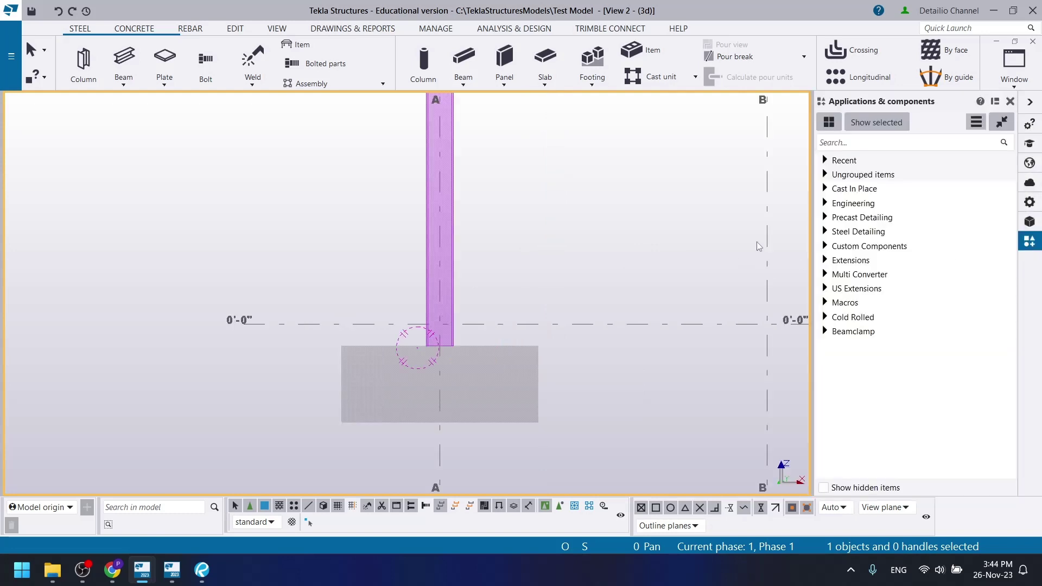
{"action": "left_click", "coordinate": [843, 143]}
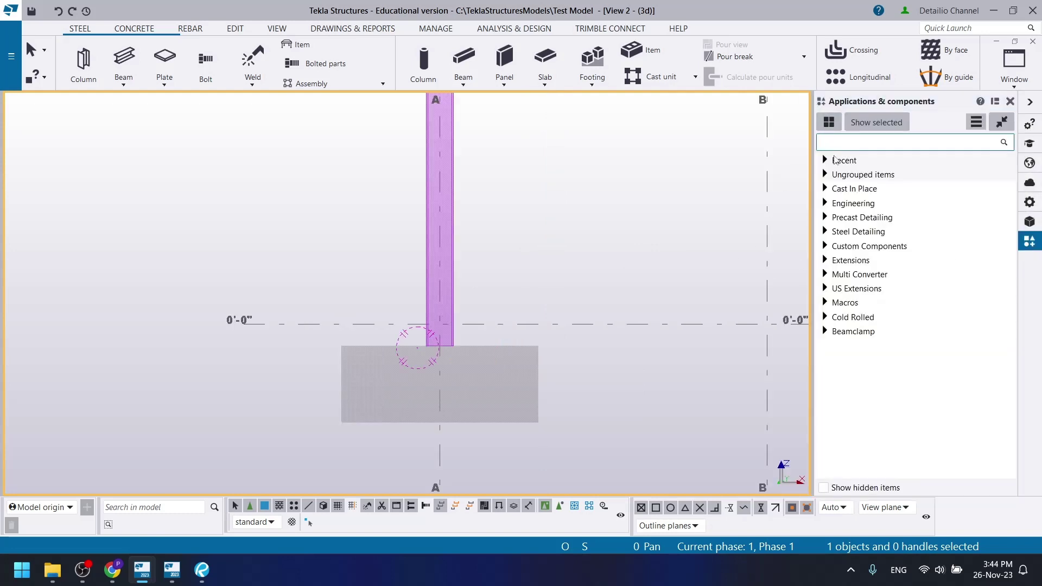
{"action": "type", "text": "1047"}
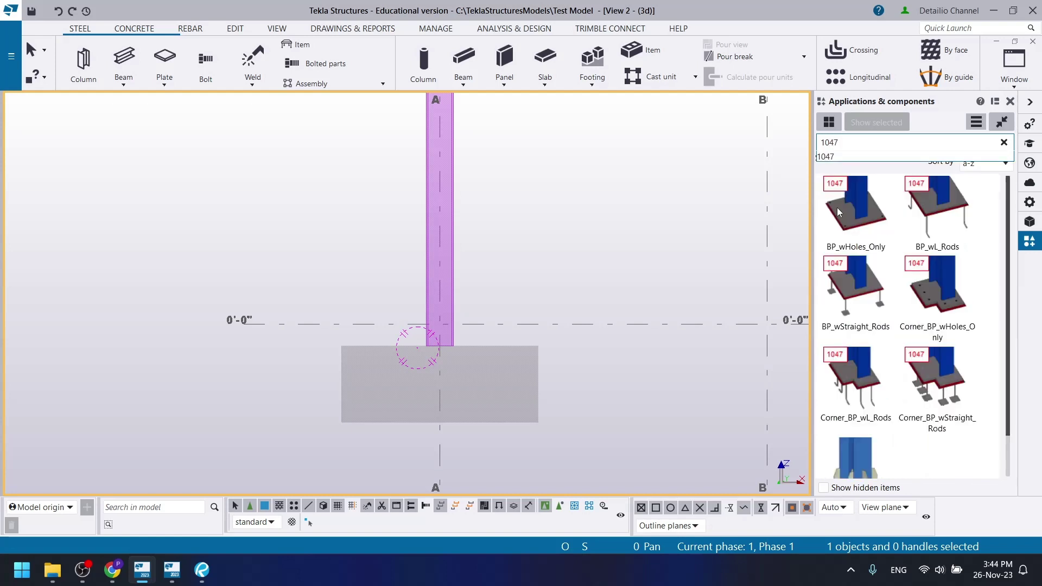
{"action": "scroll", "coordinate": [925, 394], "scroll_direction": "down", "scroll_amount": 1}
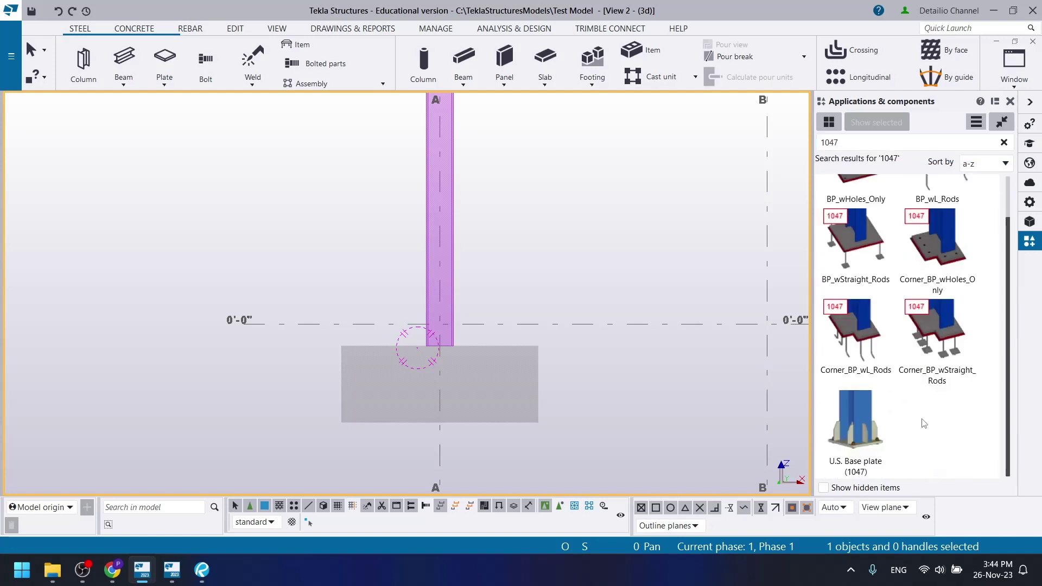
{"action": "left_click", "coordinate": [865, 419]}
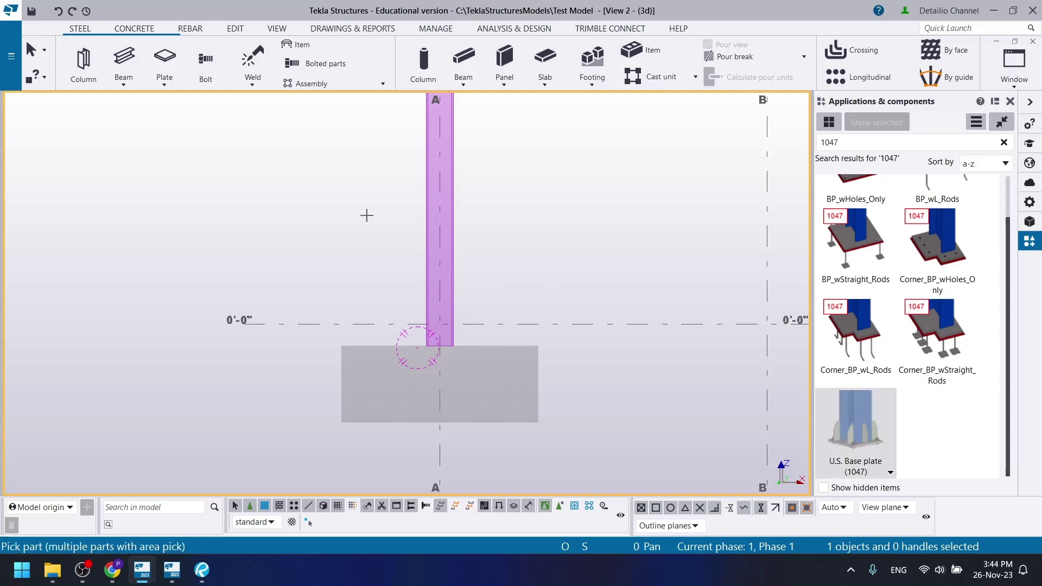
{"action": "left_click", "coordinate": [450, 293]}
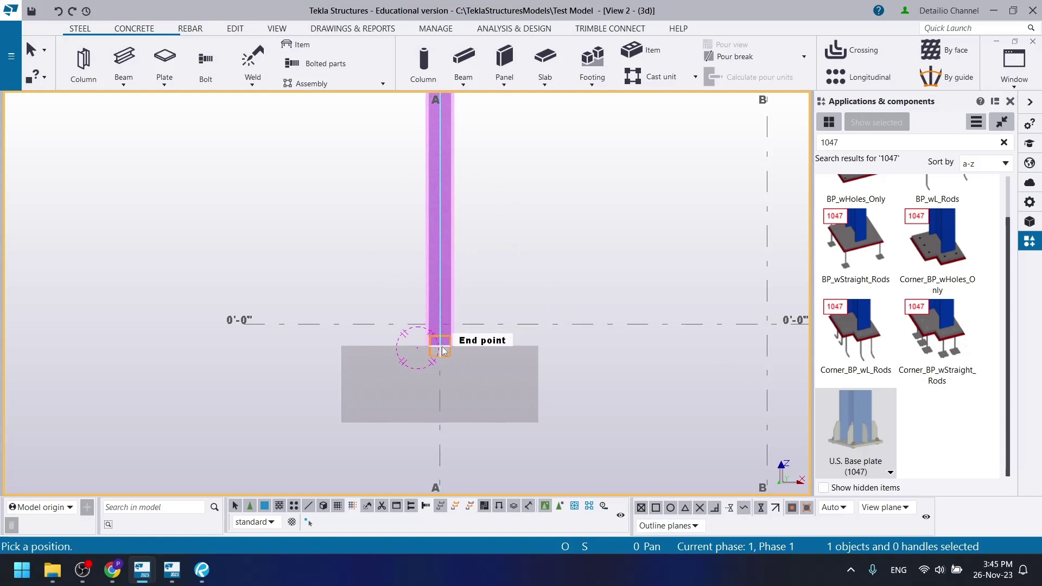
{"action": "left_click", "coordinate": [440, 343]}
- Open the properties of the new base plate component at the column's foot and bring the whole connection into view
{"action": "scroll", "coordinate": [434, 348], "scroll_direction": "up", "scroll_amount": 5}
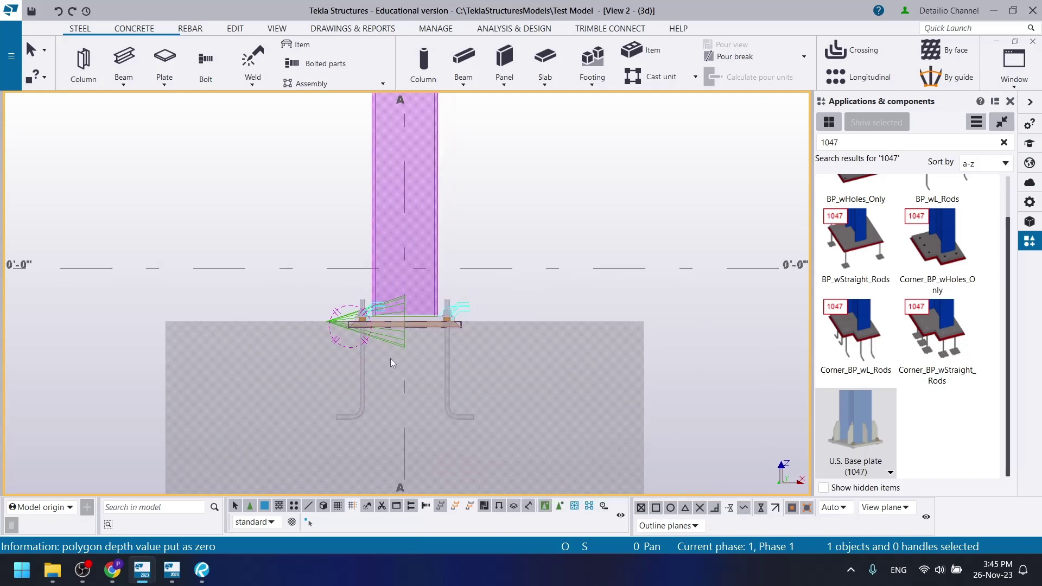
{"action": "scroll", "coordinate": [413, 315], "scroll_direction": "up", "scroll_amount": 3}
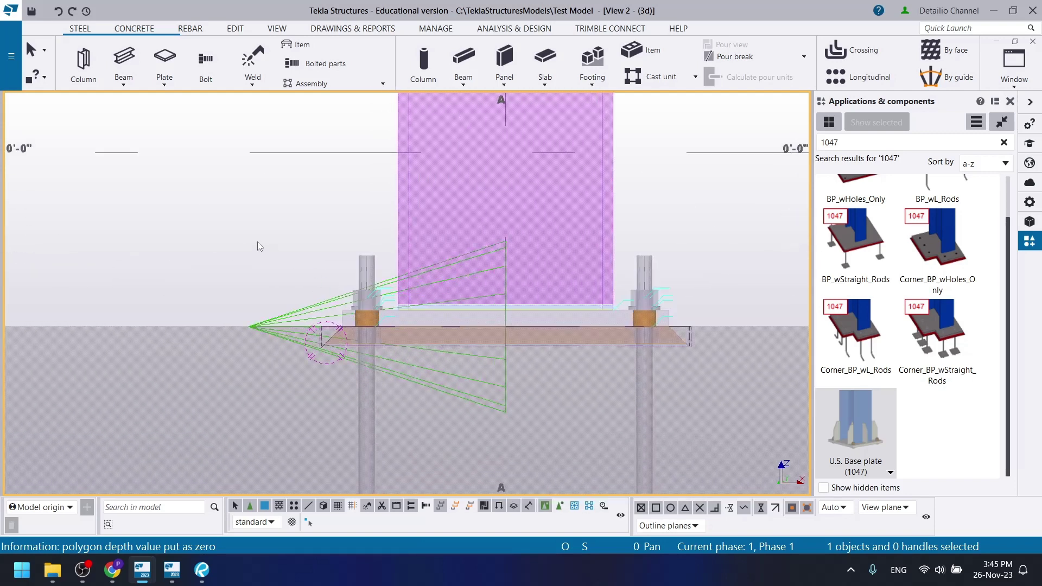
{"action": "scroll", "coordinate": [364, 294], "scroll_direction": "down", "scroll_amount": 2}
{"action": "scroll", "coordinate": [358, 298], "scroll_direction": "down", "scroll_amount": 2}
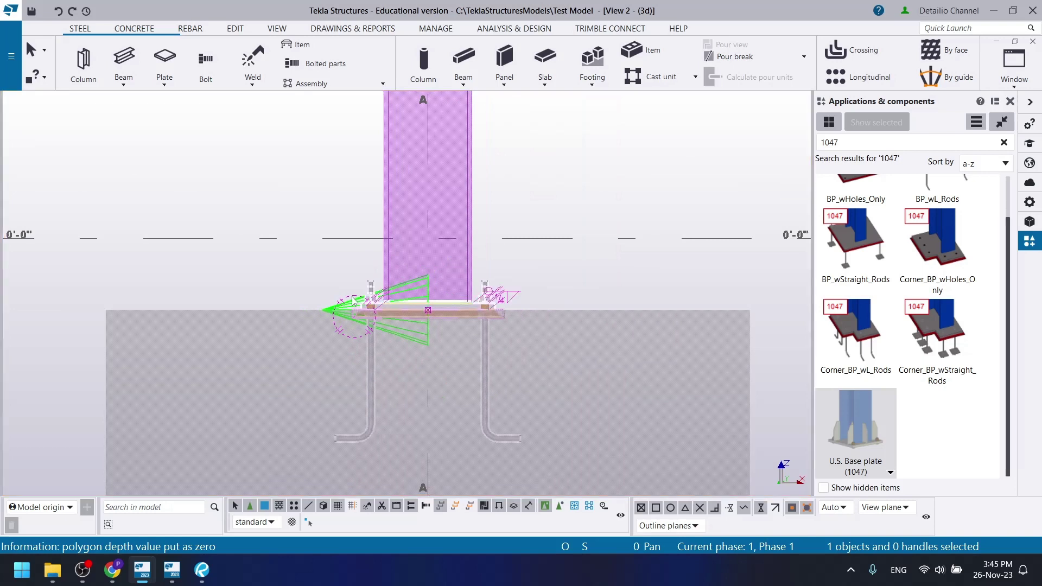
{"action": "double_click", "coordinate": [358, 303]}
{"action": "scroll", "coordinate": [399, 332], "scroll_direction": "up", "scroll_amount": 4}
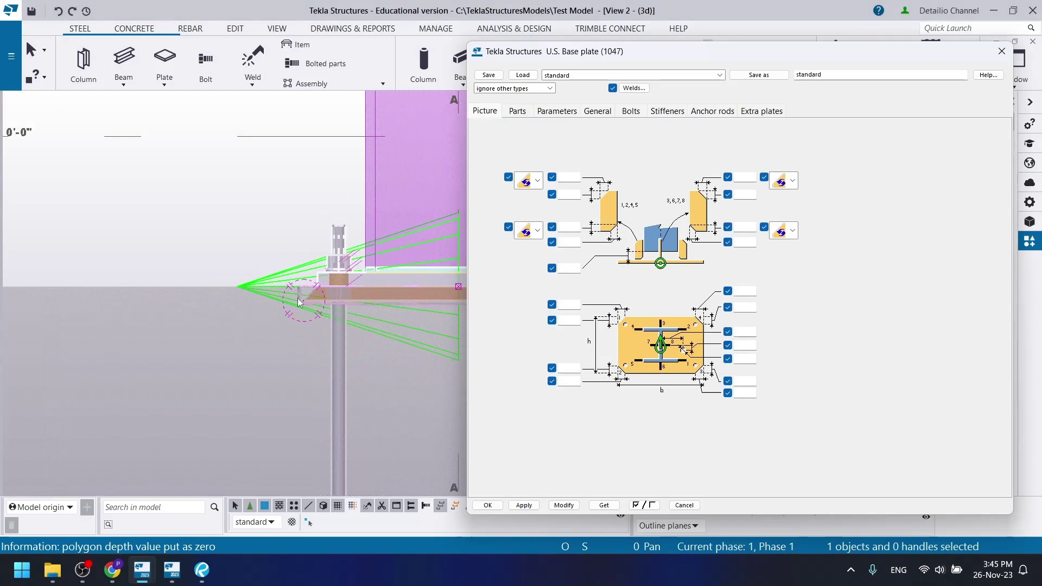
{"action": "scroll", "coordinate": [345, 306], "scroll_direction": "down", "scroll_amount": 2}
{"action": "middle_click_drag", "start_coordinate": [266, 461], "coordinate": [217, 249]}
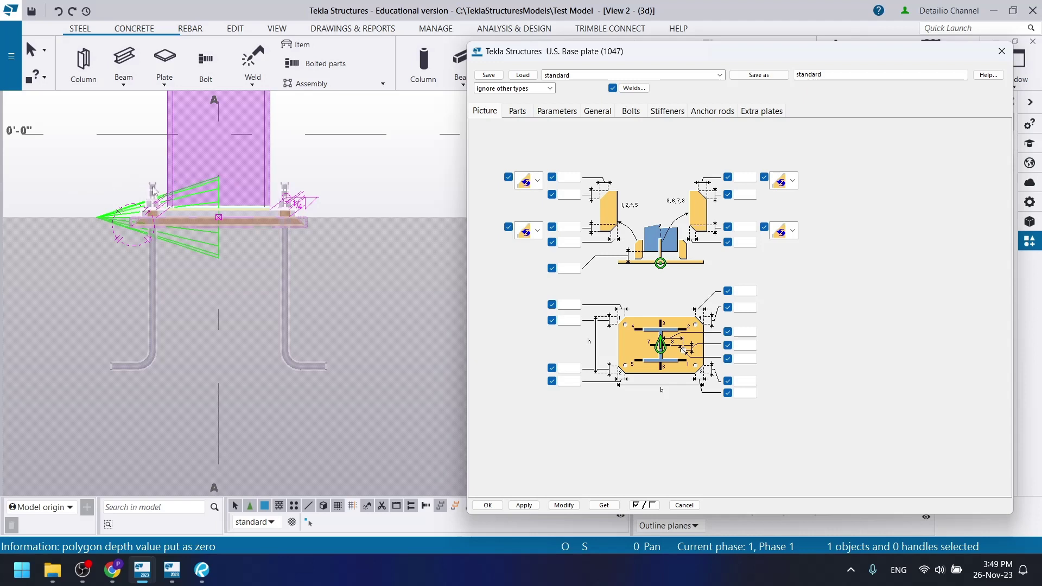
- Open the 3D view's properties and its object type display settings
{"action": "double_click", "coordinate": [78, 189]}
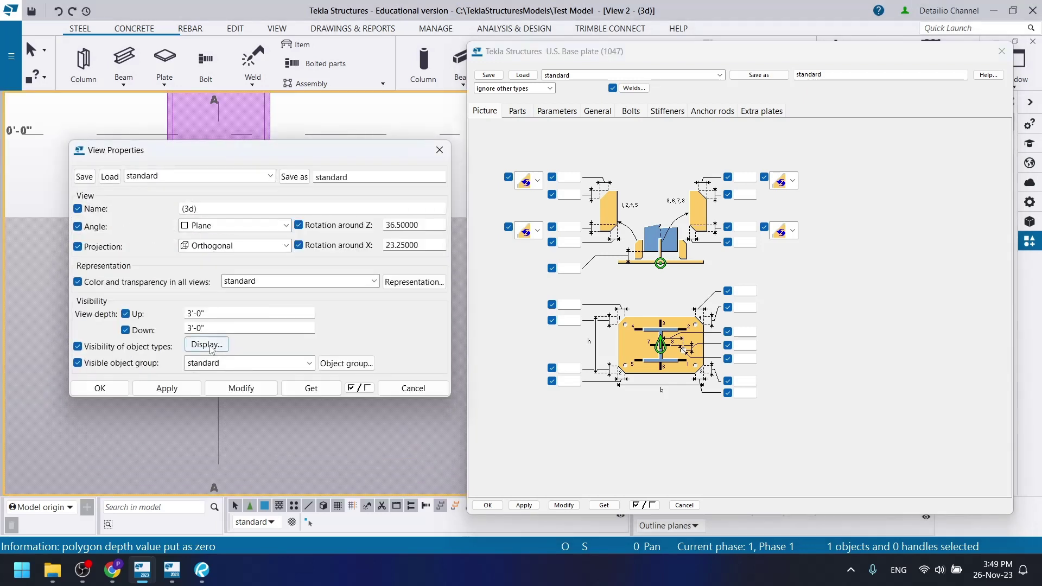
{"action": "left_click", "coordinate": [210, 346]}
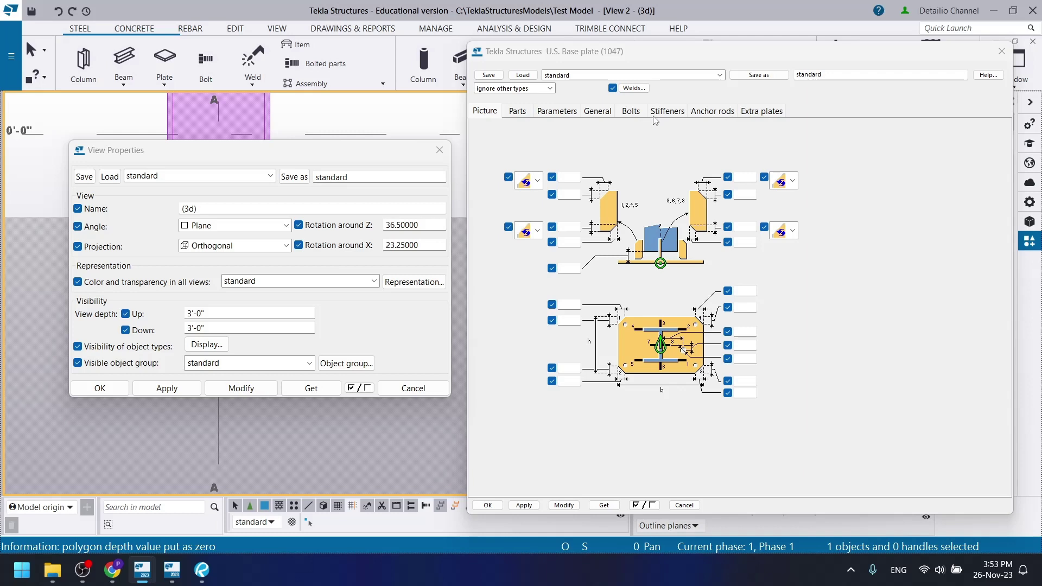
- Look through the base plate component's parameters, general and parts settings
{"action": "left_click", "coordinate": [558, 112]}
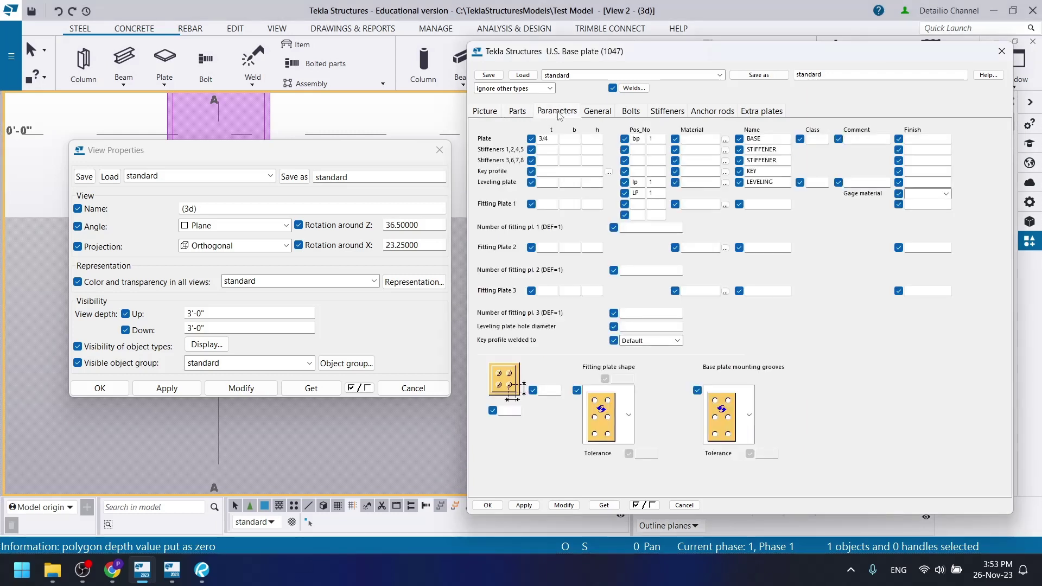
{"action": "left_click", "coordinate": [599, 113]}
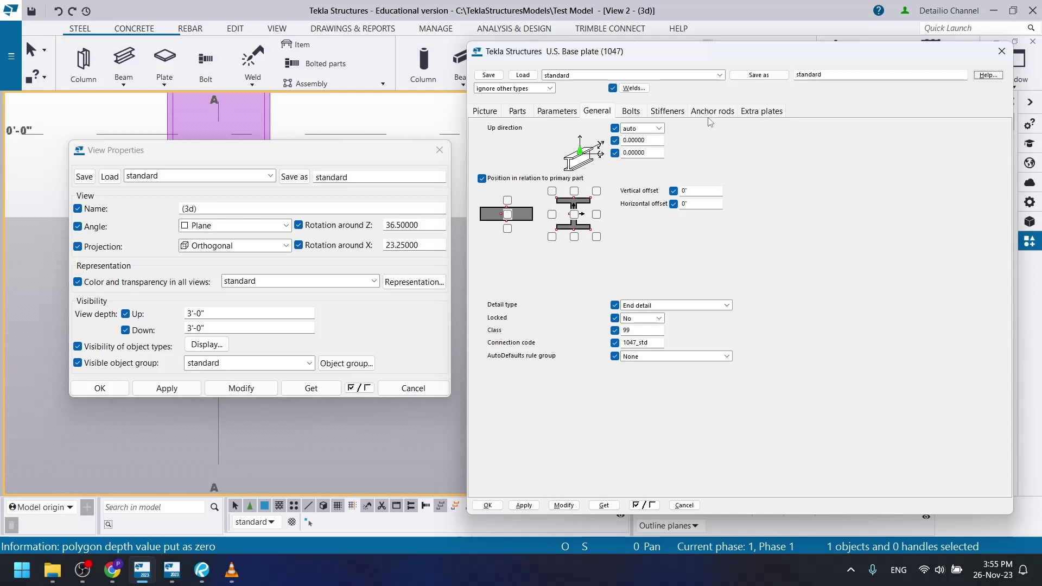
{"action": "left_click", "coordinate": [516, 113]}
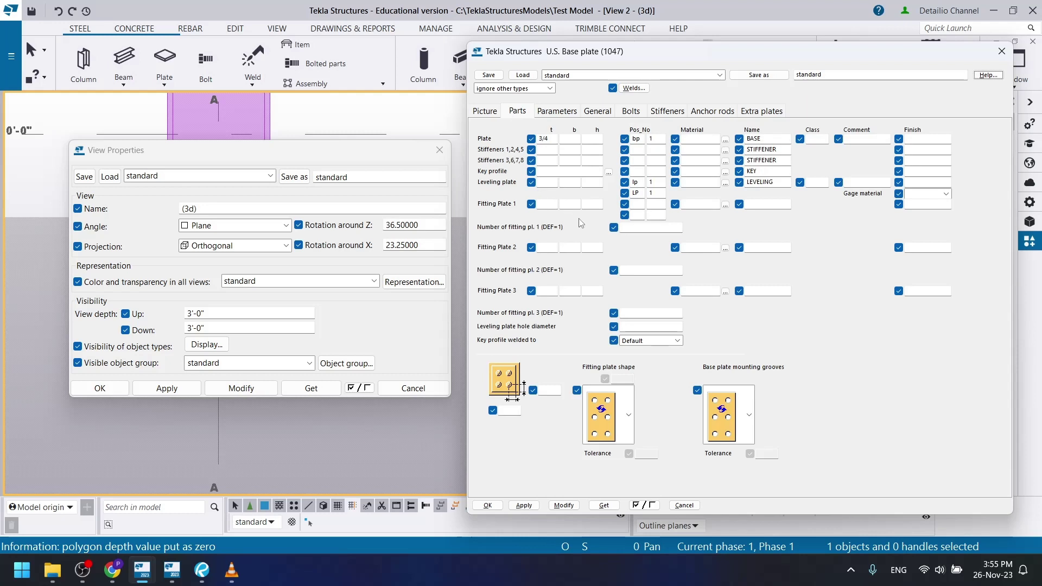
{"action": "left_click", "coordinate": [698, 140]}
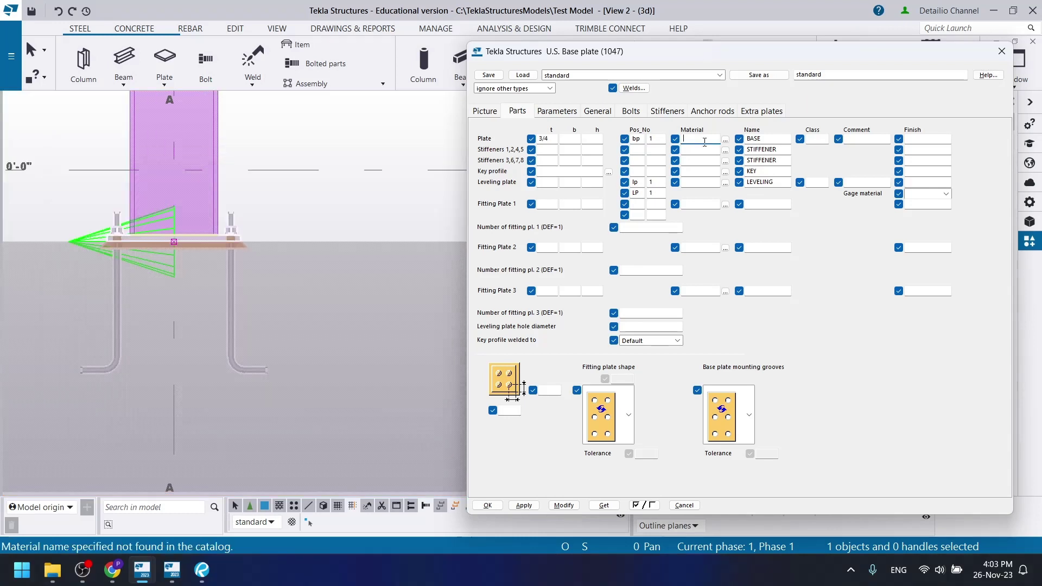
- Check the C1 row of the Revu column schedule and set the base plate in Tekla to t 1", b 1'-4" and h 1'-4"
{"action": "left_click", "coordinate": [198, 575]}
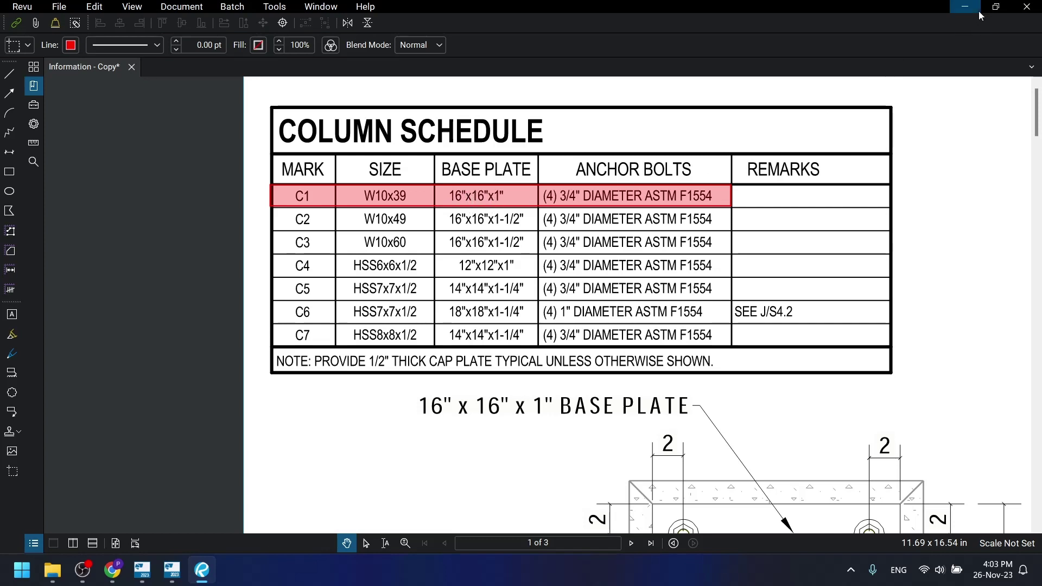
{"action": "mouse_move", "coordinate": [172, 570]}
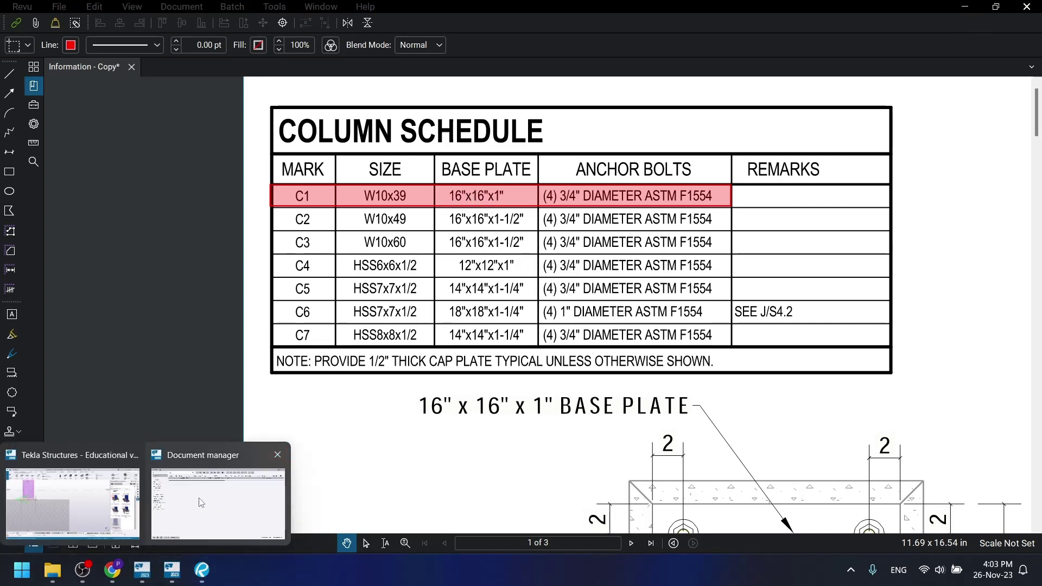
{"action": "left_click", "coordinate": [126, 485]}
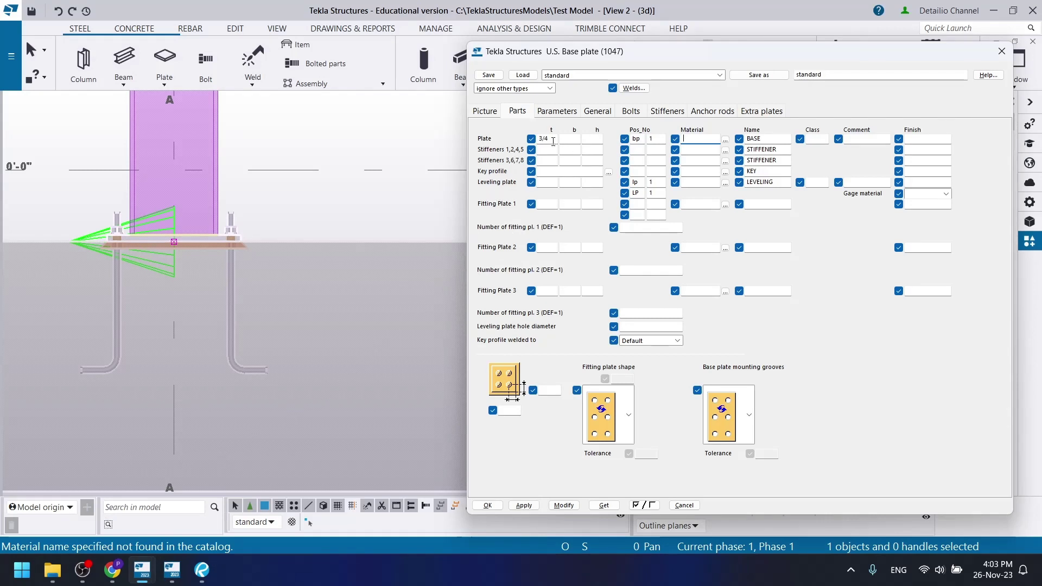
{"action": "double_click", "coordinate": [553, 141]}
{"action": "type", "text": "1\""}
{"action": "key", "text": "Tab"}
{"action": "type", "text": "1'-4\""}
{"action": "key", "text": "Tab"}
{"action": "type", "text": "16"}
- Set the base plate's material to steel grade A36 from the material catalog
{"action": "left_click", "coordinate": [711, 139]}
{"action": "left_click", "coordinate": [725, 139]}
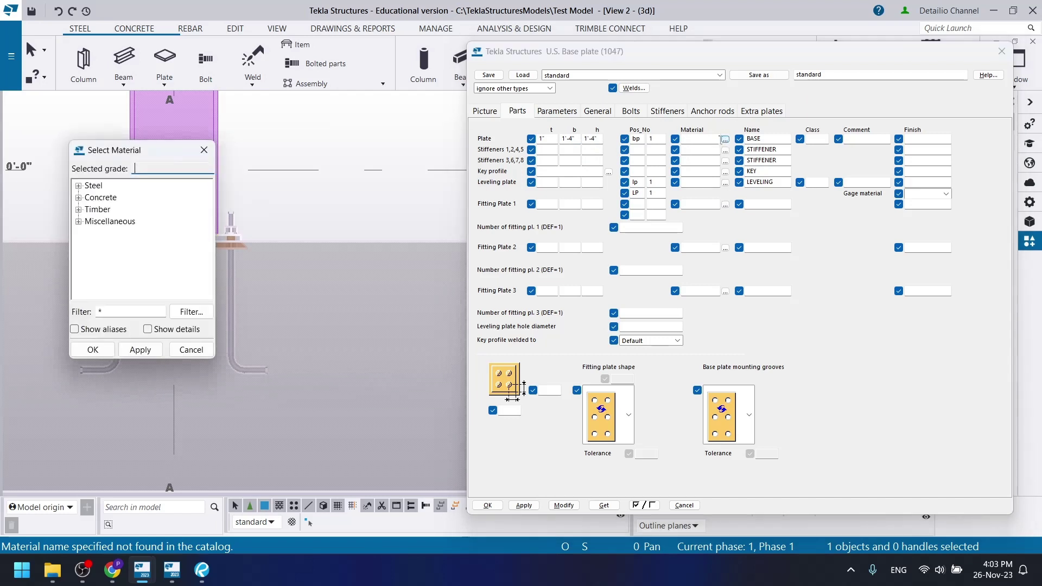
{"action": "left_click", "coordinate": [78, 186]}
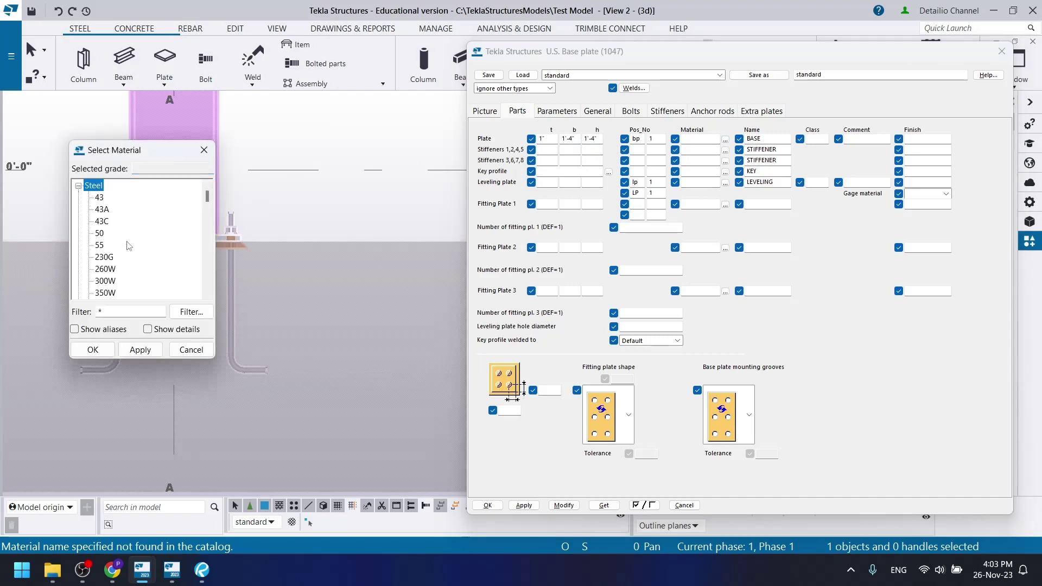
{"action": "scroll", "coordinate": [126, 251], "scroll_direction": "down", "scroll_amount": 2}
{"action": "scroll", "coordinate": [125, 256], "scroll_direction": "down", "scroll_amount": 1}
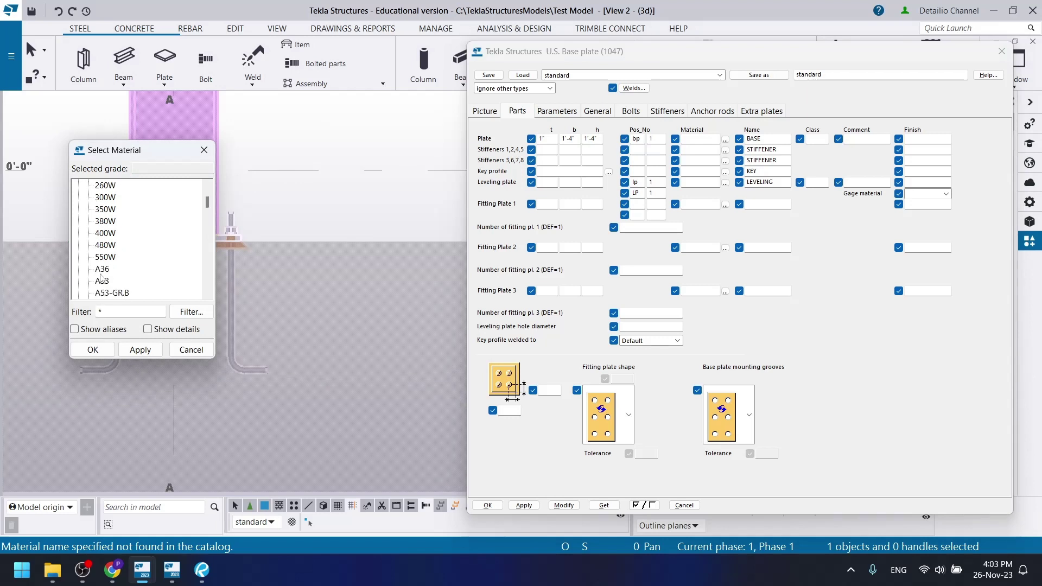
{"action": "double_click", "coordinate": [105, 270]}
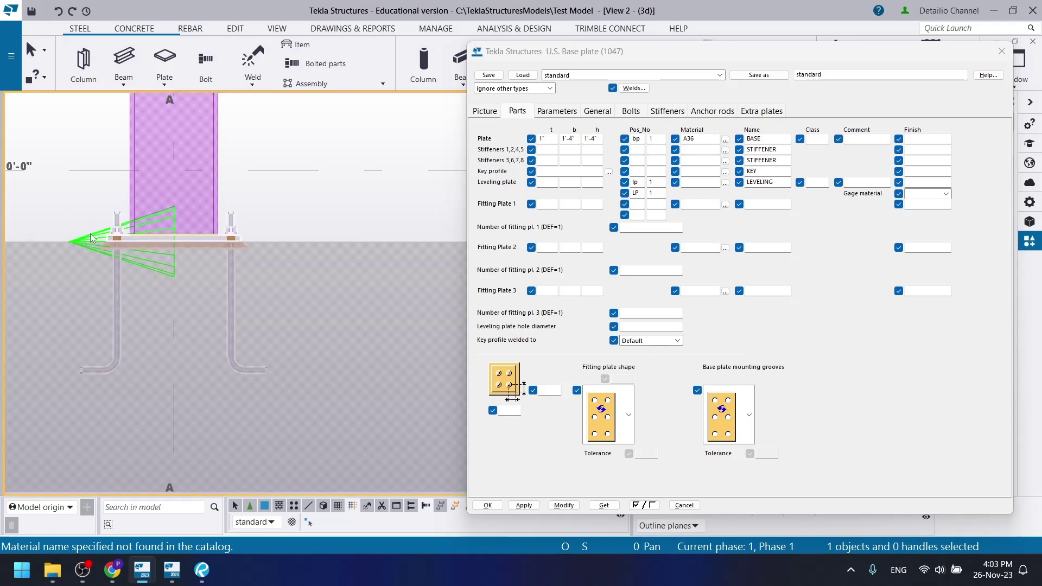
- Apply the new base plate size and material to the selected connection in the model
{"action": "left_click", "coordinate": [564, 505]}
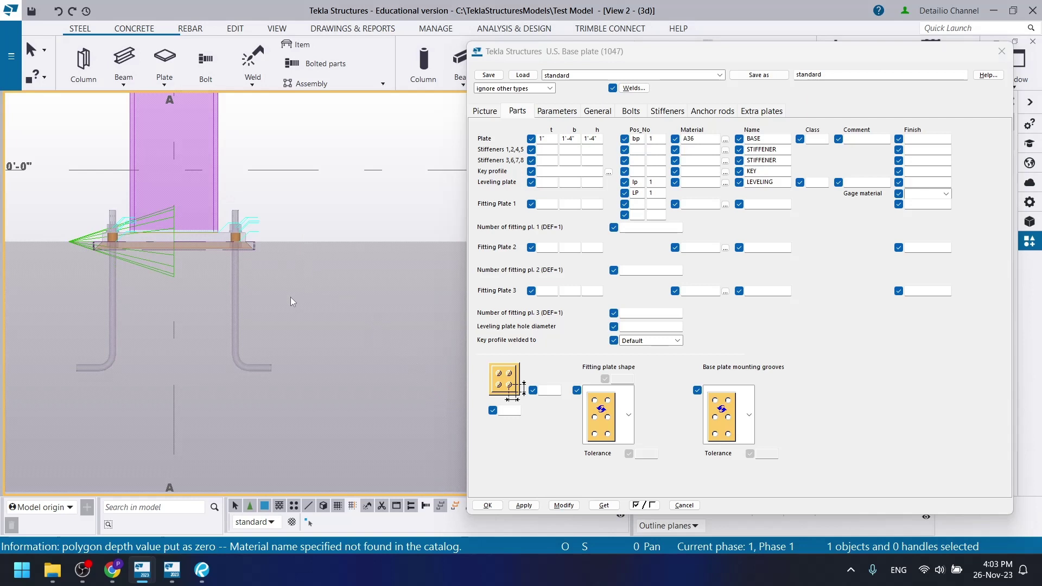
{"action": "scroll", "coordinate": [289, 300], "scroll_direction": "up", "scroll_amount": 3}
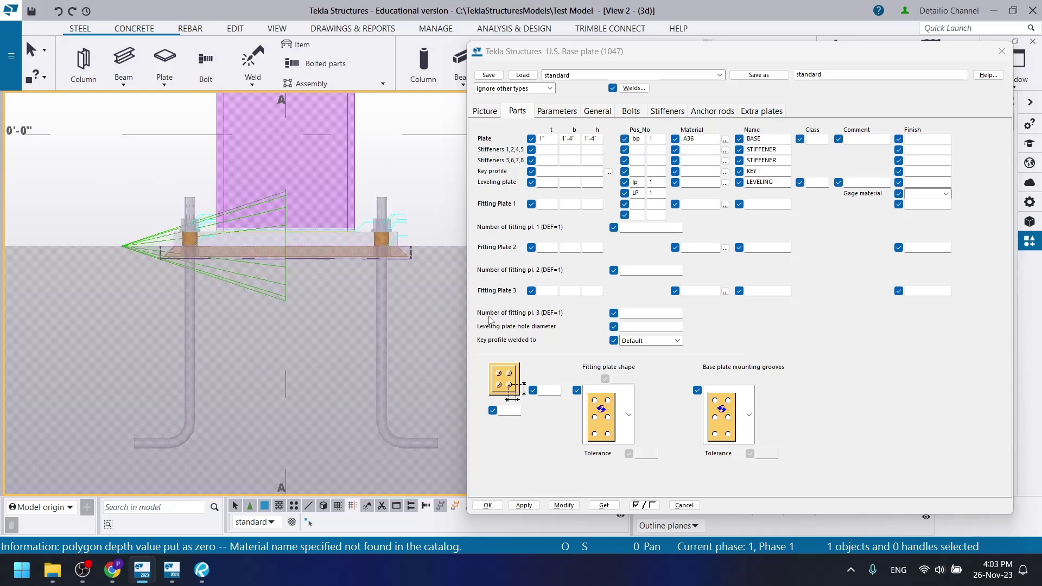
{"action": "left_click", "coordinate": [563, 505]}
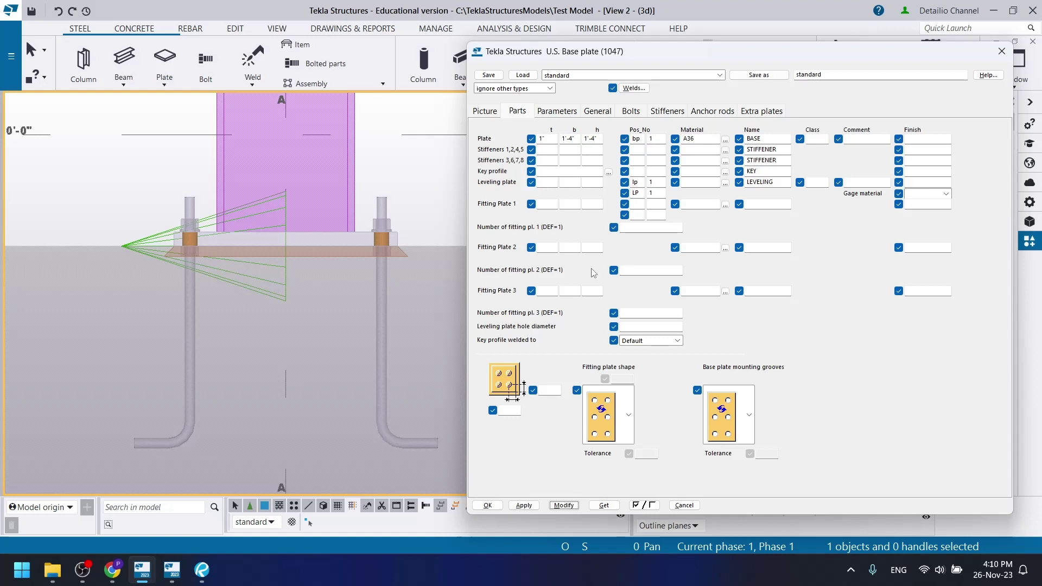
- Open the component's bolt settings and show the base plate connection in plan view
{"action": "left_click", "coordinate": [632, 114]}
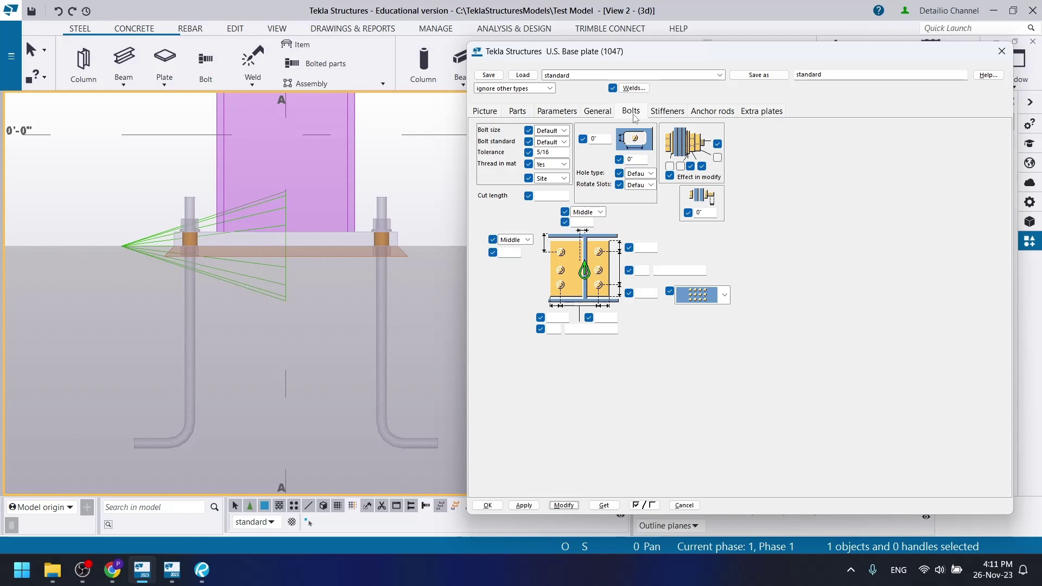
{"action": "left_click", "coordinate": [357, 377]}
{"action": "key", "text": "ctrl+p"}
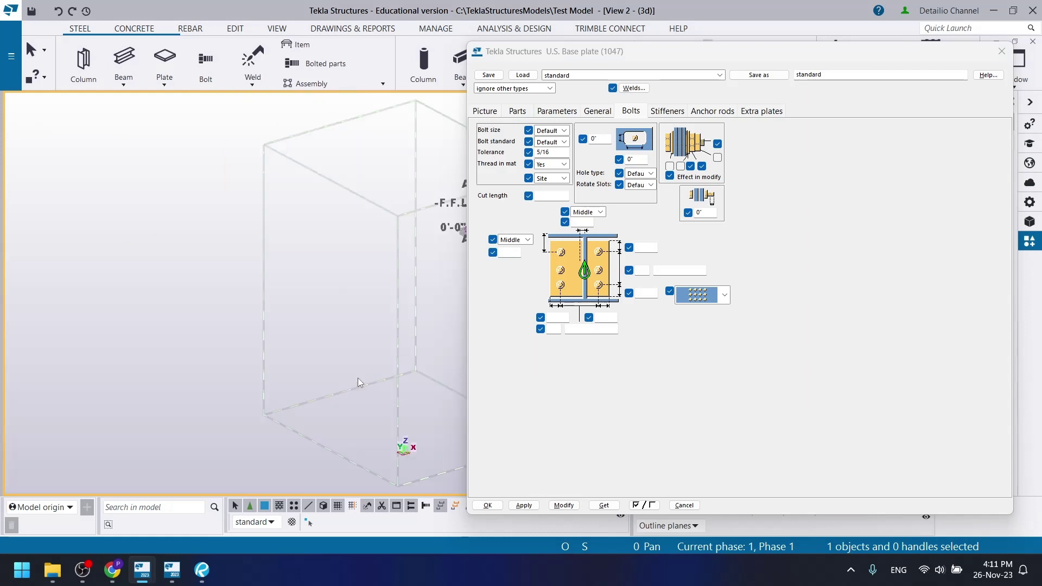
{"action": "key", "text": "ctrl+Tab"}
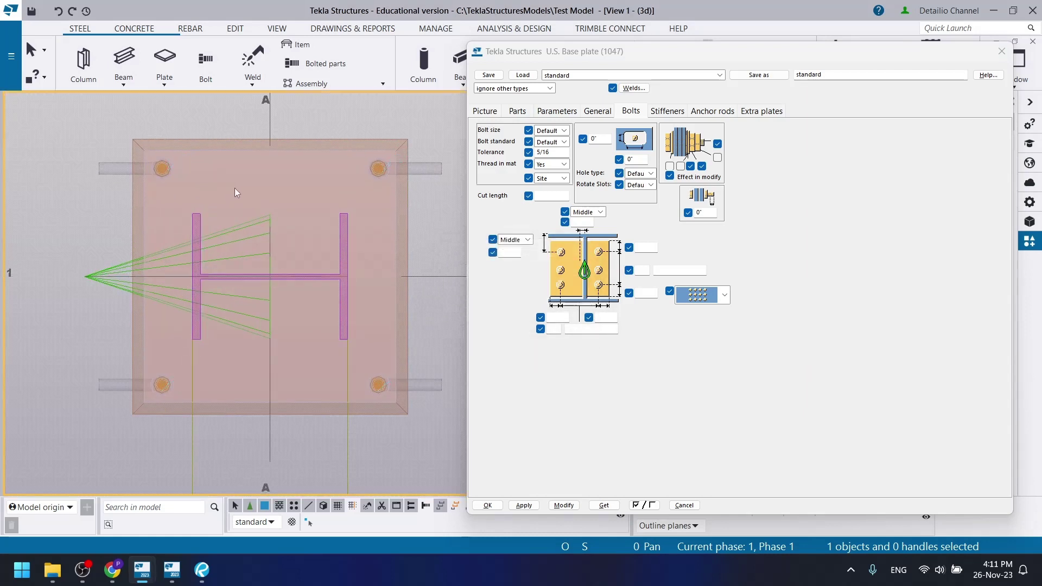
- Check the anchor rod hole diameter table in Revu, set the bolt tolerance in Tekla to 9/16, and modify the connection
{"action": "left_click", "coordinate": [202, 570]}
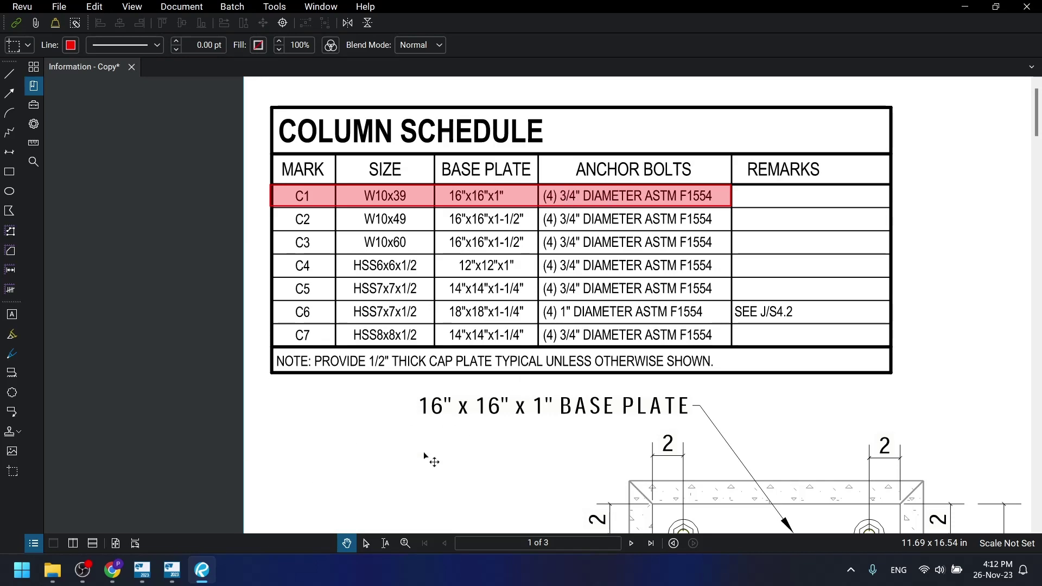
{"action": "scroll", "coordinate": [426, 457], "scroll_direction": "down", "scroll_amount": 5, "text": "ctrl"}
{"action": "scroll", "coordinate": [473, 410], "scroll_direction": "down", "scroll_amount": 12}
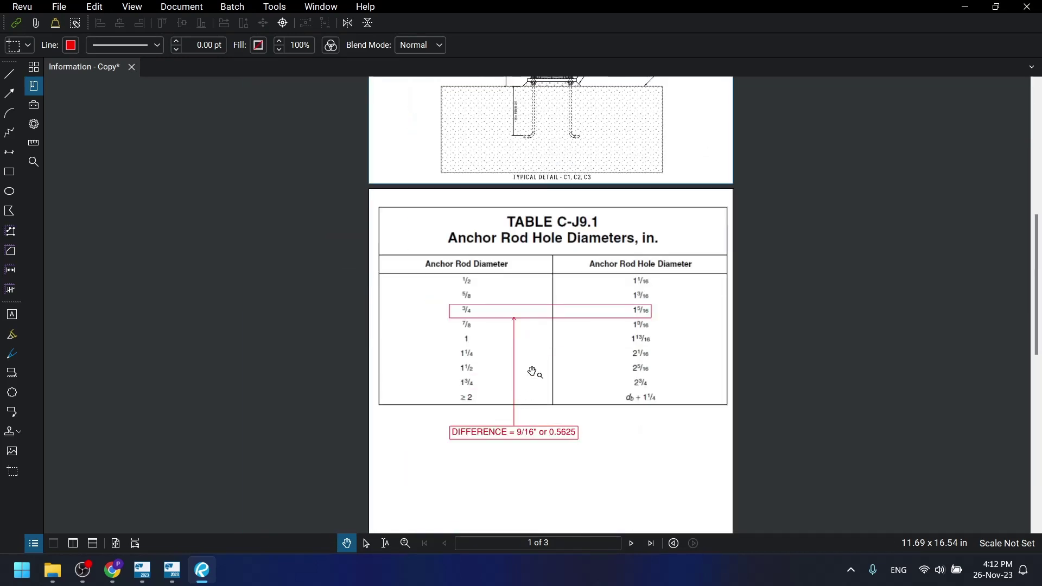
{"action": "scroll", "coordinate": [541, 354], "scroll_direction": "up", "scroll_amount": 3, "text": "ctrl"}
{"action": "scroll", "coordinate": [549, 328], "scroll_direction": "down", "scroll_amount": 1}
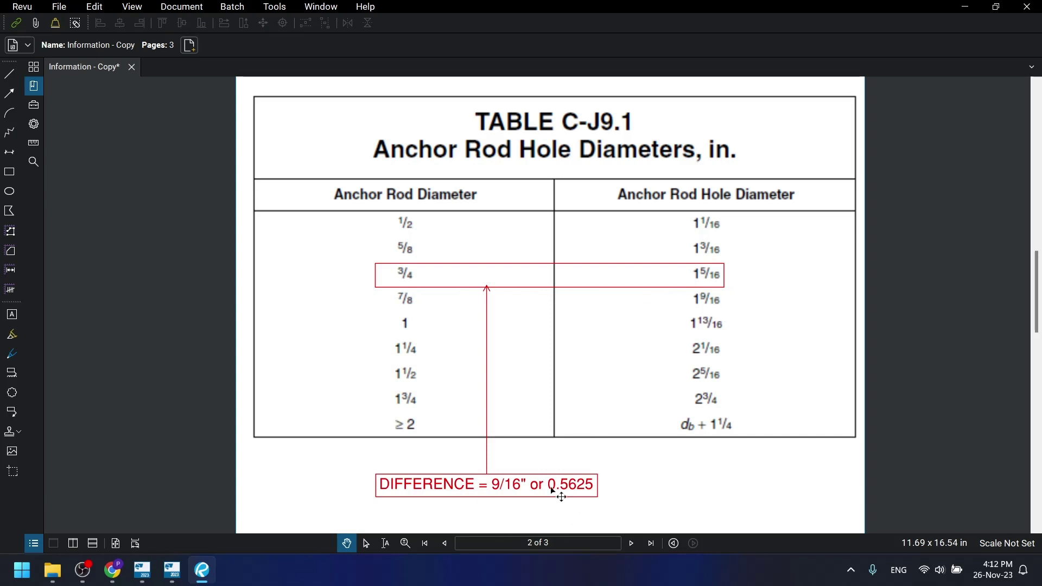
{"action": "left_click", "coordinate": [961, 10]}
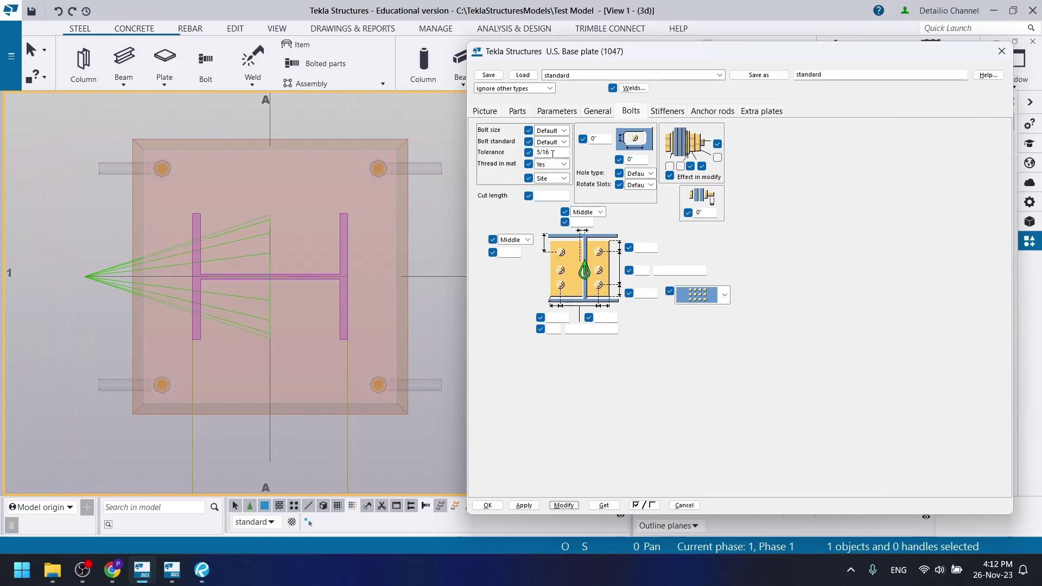
{"action": "double_click", "coordinate": [540, 152]}
{"action": "type", "text": "9"}
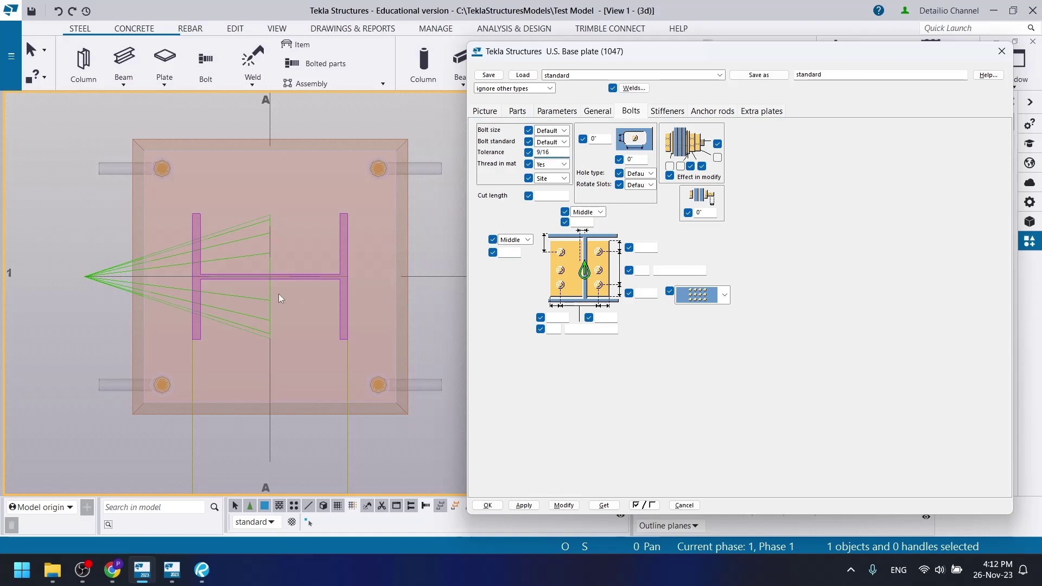
{"action": "left_click", "coordinate": [117, 262]}
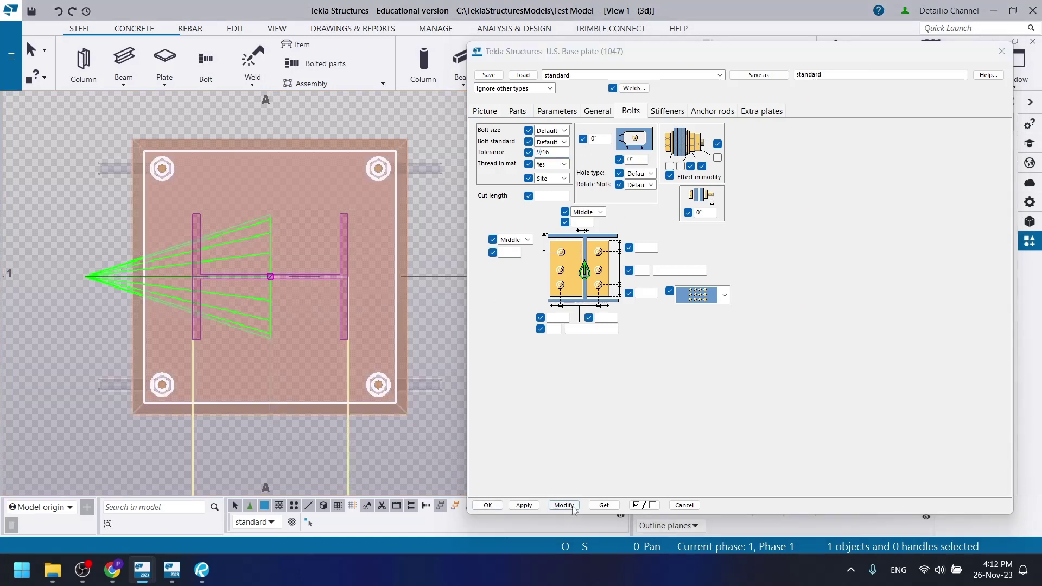
{"action": "left_click", "coordinate": [564, 505]}
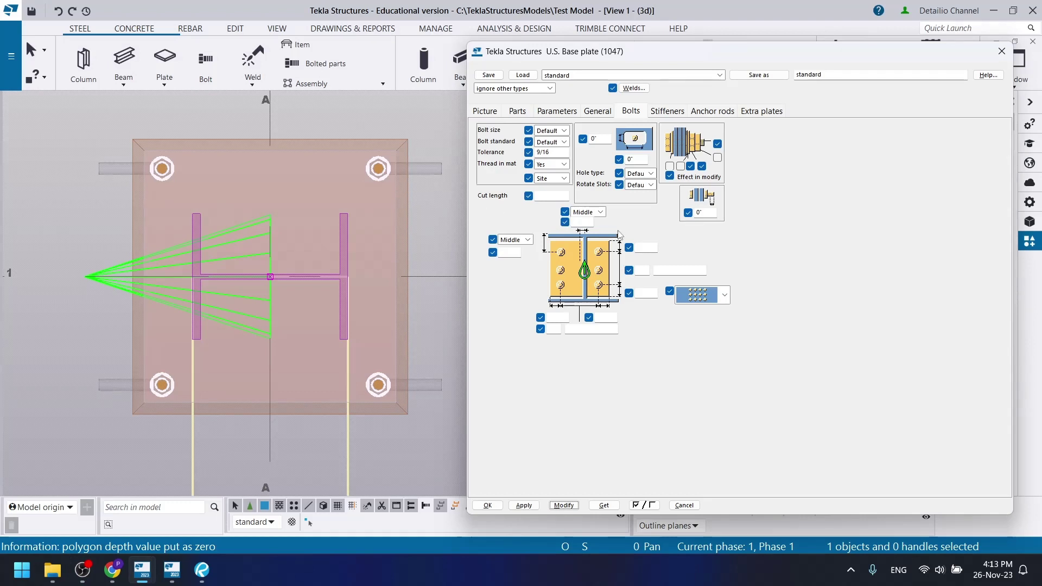
- Check the anchor rod edge distances on the C1 base plate detail in Revu
{"action": "left_click", "coordinate": [645, 248]}
{"action": "left_click", "coordinate": [202, 570]}
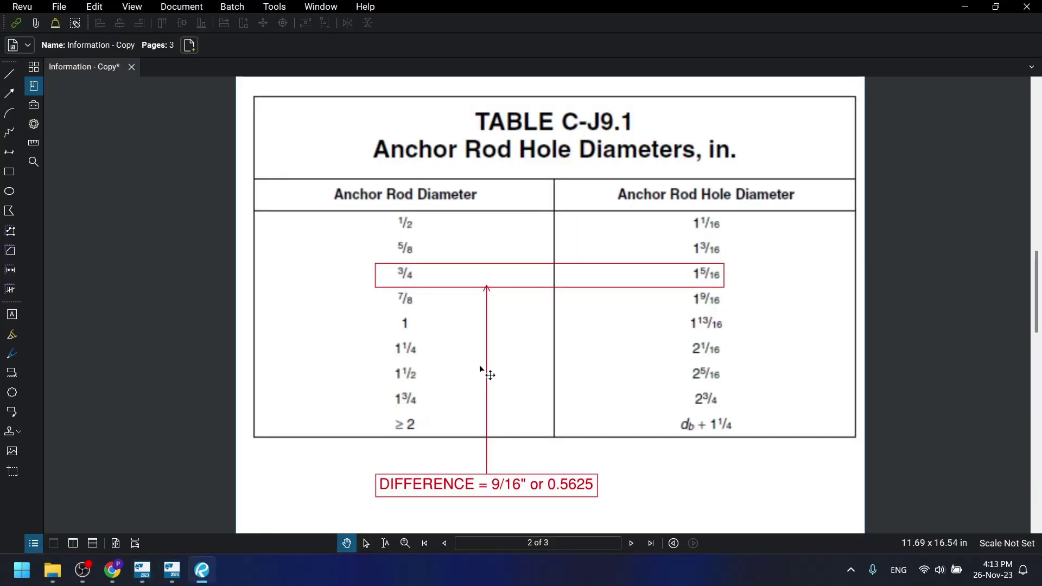
{"action": "left_click", "coordinate": [489, 379]}
{"action": "scroll", "coordinate": [488, 379], "scroll_direction": "down", "scroll_amount": 5}
{"action": "scroll", "coordinate": [497, 256], "scroll_direction": "up", "scroll_amount": 2}
{"action": "scroll", "coordinate": [496, 256], "scroll_direction": "up", "scroll_amount": 2}
{"action": "scroll", "coordinate": [493, 179], "scroll_direction": "up", "scroll_amount": 8}
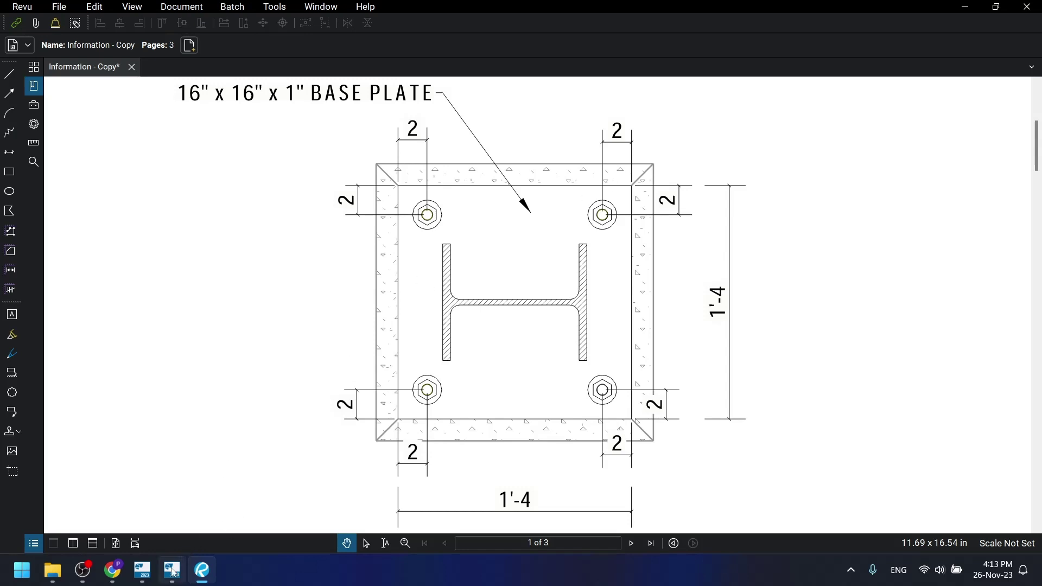
- Return to Tekla, set all four bolt edge distances of the base plate to 2", and modify the connection
{"action": "mouse_move", "coordinate": [142, 570]}
{"action": "left_click", "coordinate": [70, 500]}
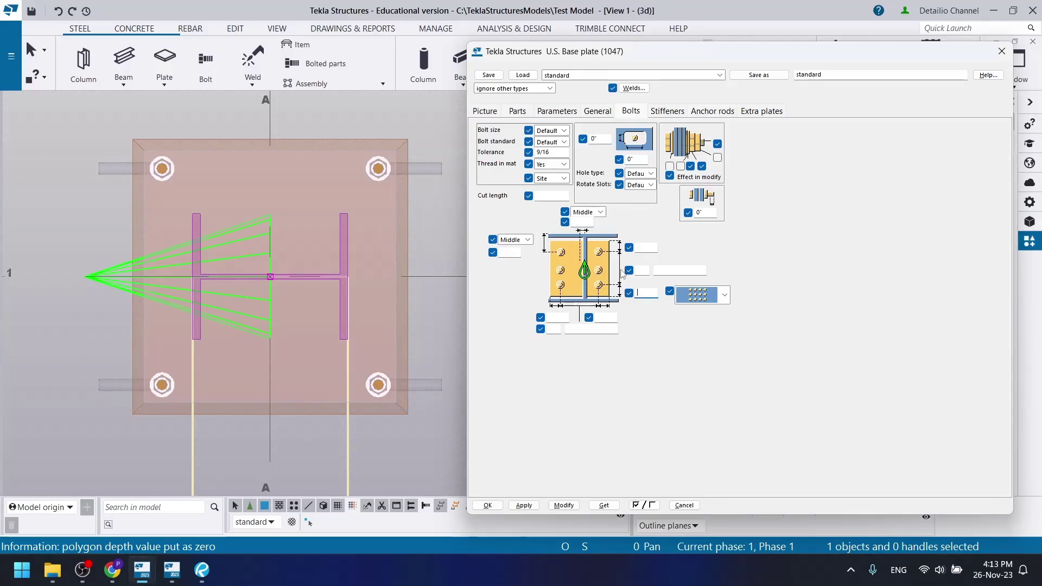
{"action": "left_click", "coordinate": [646, 248]}
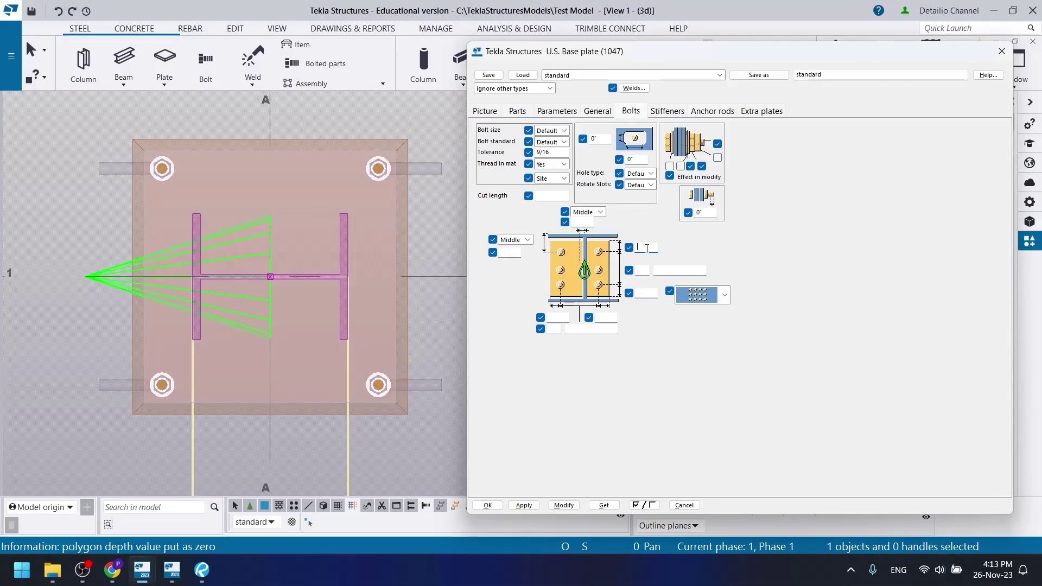
{"action": "type", "text": "2"}
{"action": "left_click", "coordinate": [646, 293]}
{"action": "type", "text": "2"}
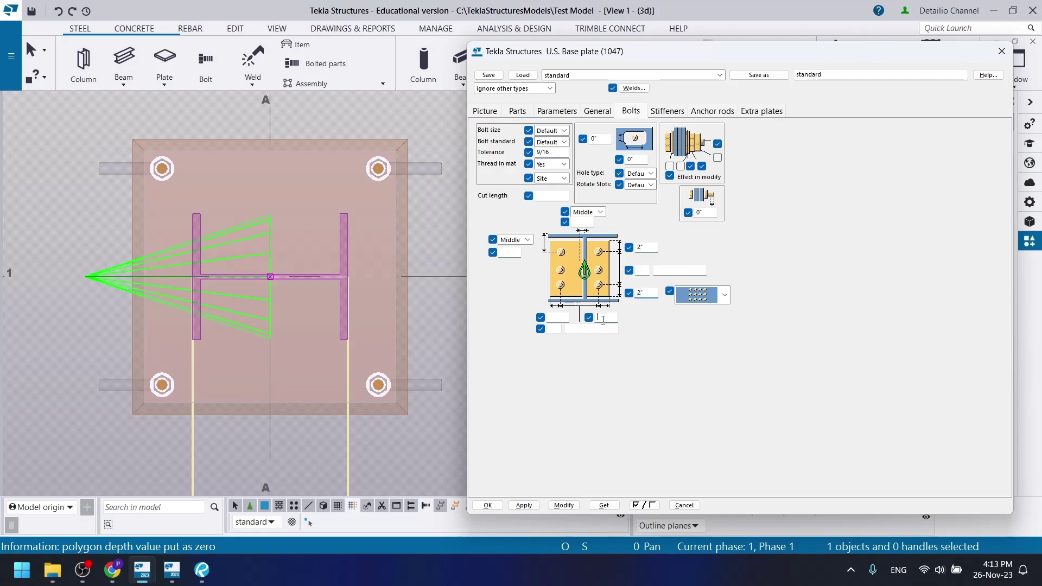
{"action": "left_click", "coordinate": [606, 317]}
{"action": "type", "text": "2"}
{"action": "left_click", "coordinate": [554, 317]}
{"action": "type", "text": "2"}
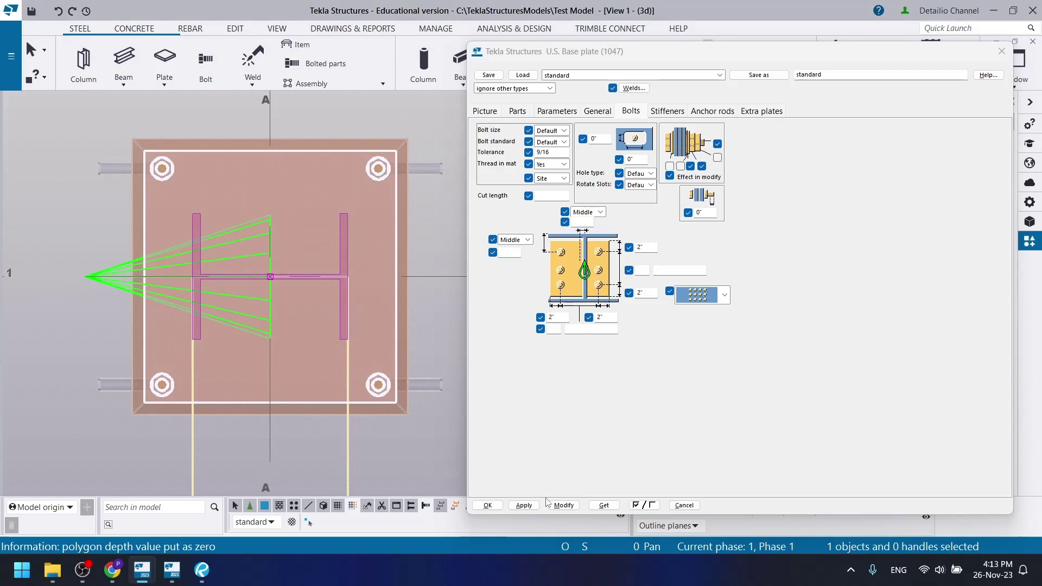
{"action": "left_click", "coordinate": [560, 506]}
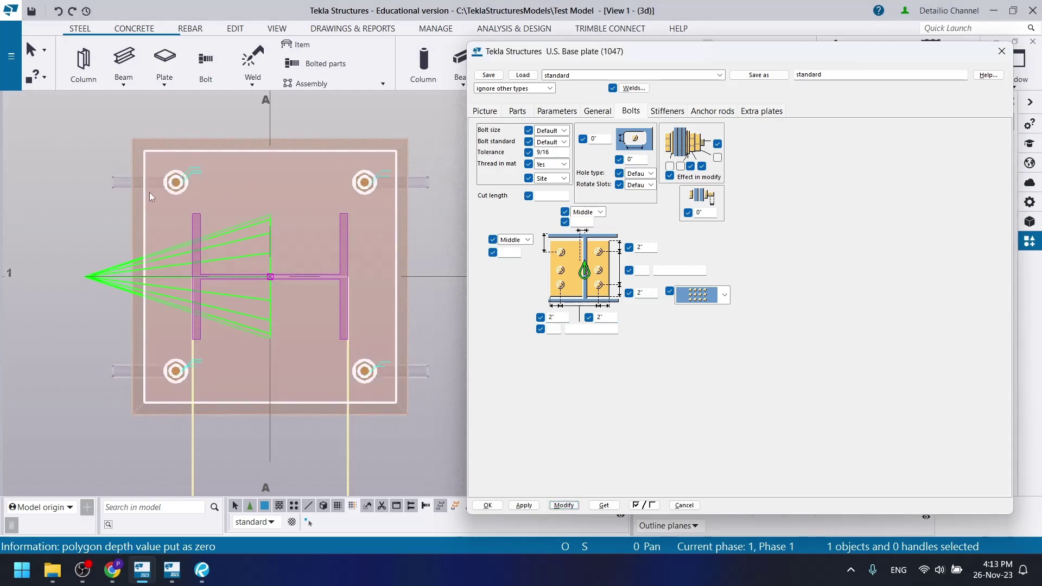
- Measure the vertical and horizontal distances from the upper-left anchor rod's centre to the base plate's edges in plan
{"action": "scroll", "coordinate": [152, 182], "scroll_direction": "up", "scroll_amount": 3}
{"action": "middle_click_drag", "start_coordinate": [248, 204], "coordinate": [248, 251]}
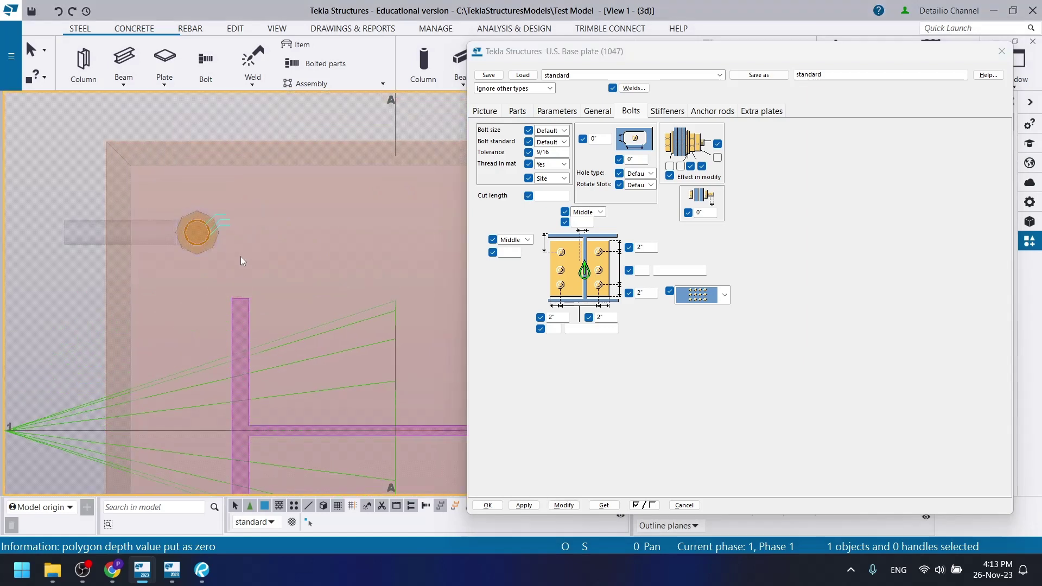
{"action": "key", "text": "f"}
{"action": "left_click", "coordinate": [197, 233]}
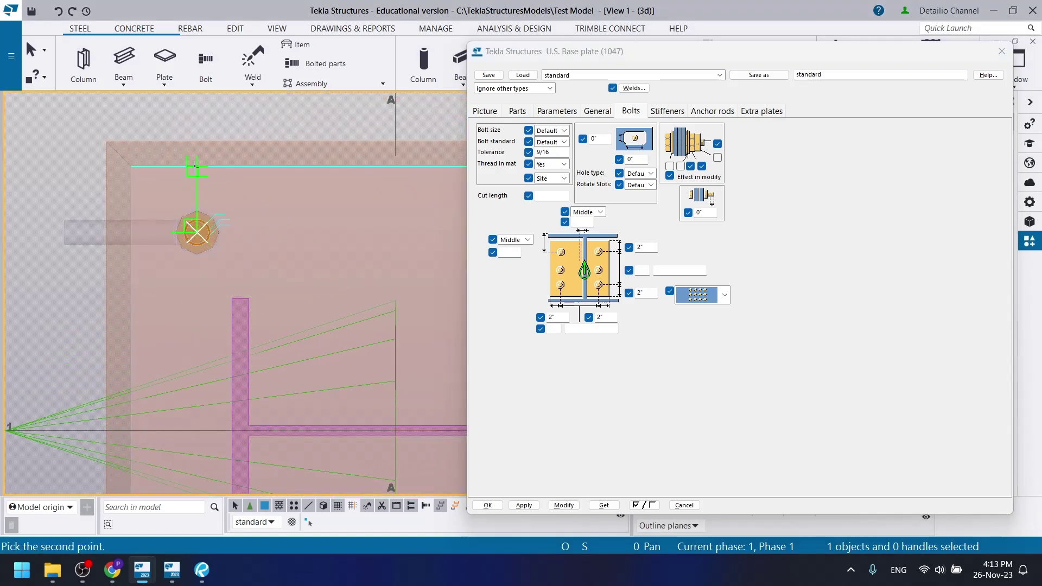
{"action": "left_click", "coordinate": [197, 166]}
{"action": "left_click", "coordinate": [289, 208]}
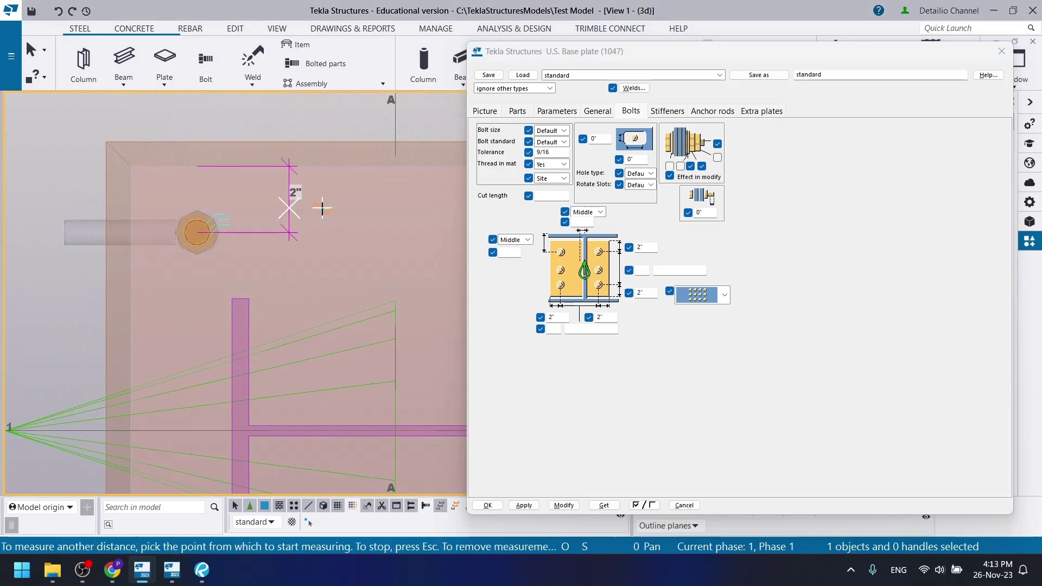
{"action": "left_click", "coordinate": [197, 232]}
{"action": "left_click", "coordinate": [130, 268]}
{"action": "left_click", "coordinate": [174, 287]}
{"action": "scroll", "coordinate": [231, 282], "scroll_direction": "down", "scroll_amount": 3}
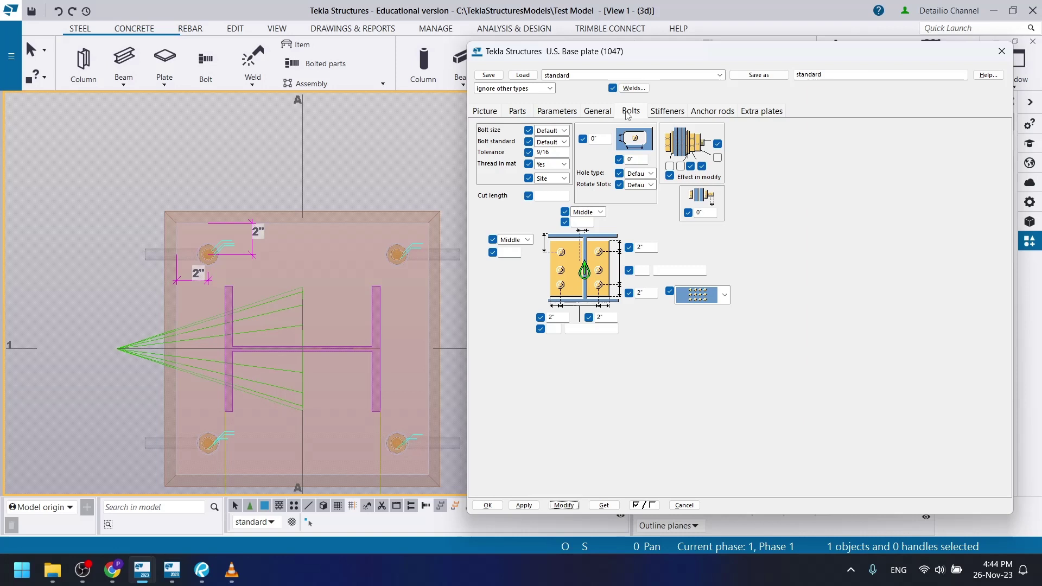
- Open the anchor rod settings and compare the rod material with the C1 anchor bolt specification in Revu
{"action": "left_click", "coordinate": [704, 112]}
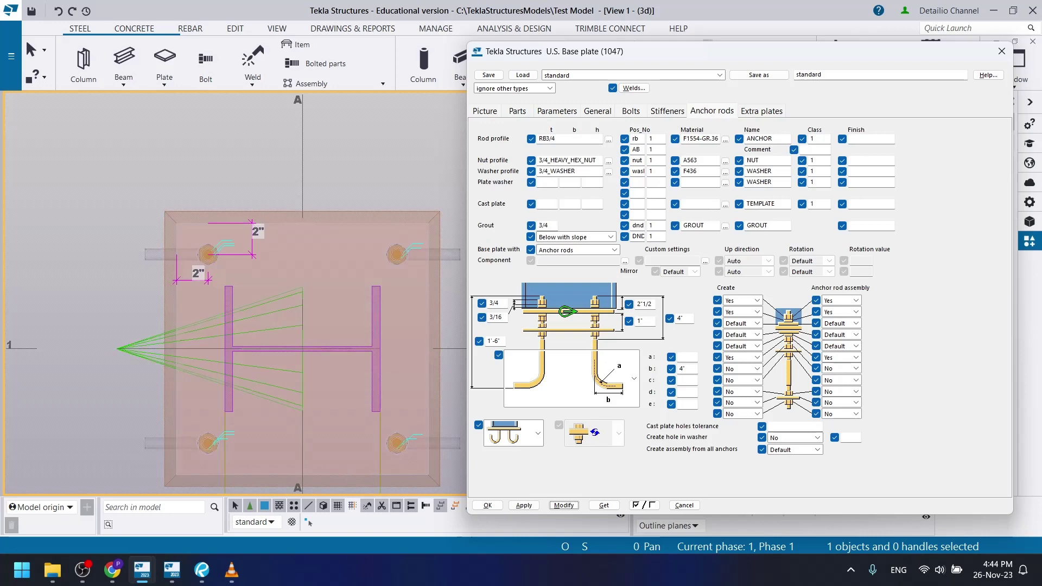
{"action": "left_click", "coordinate": [202, 570]}
{"action": "left_click", "coordinate": [438, 282]}
{"action": "scroll", "coordinate": [437, 282], "scroll_direction": "down", "scroll_amount": 3}
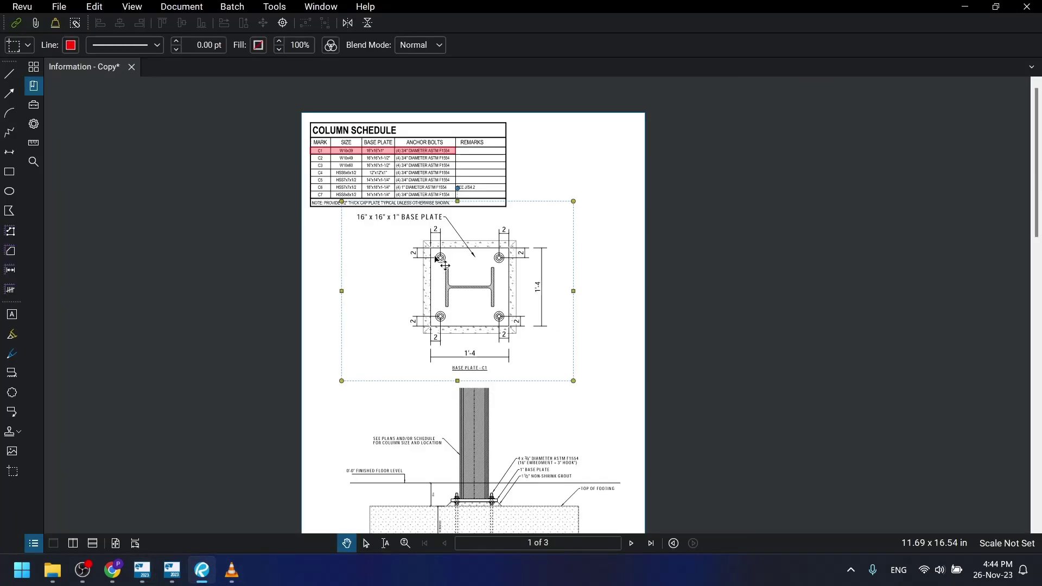
{"action": "scroll", "coordinate": [432, 244], "scroll_direction": "up", "scroll_amount": 5}
{"action": "scroll", "coordinate": [530, 174], "scroll_direction": "up", "scroll_amount": 2}
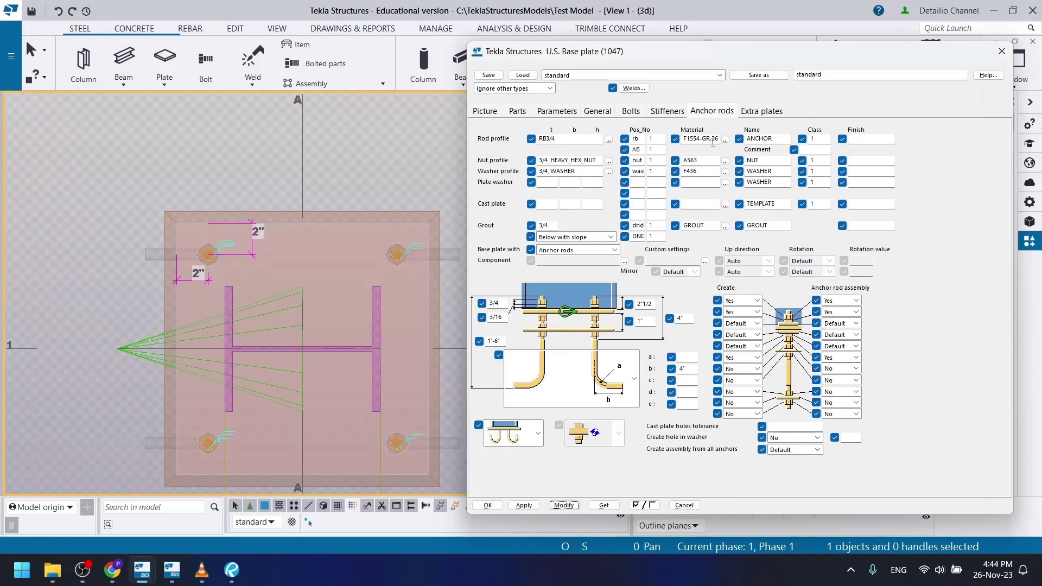
{"action": "double_click", "coordinate": [713, 140]}
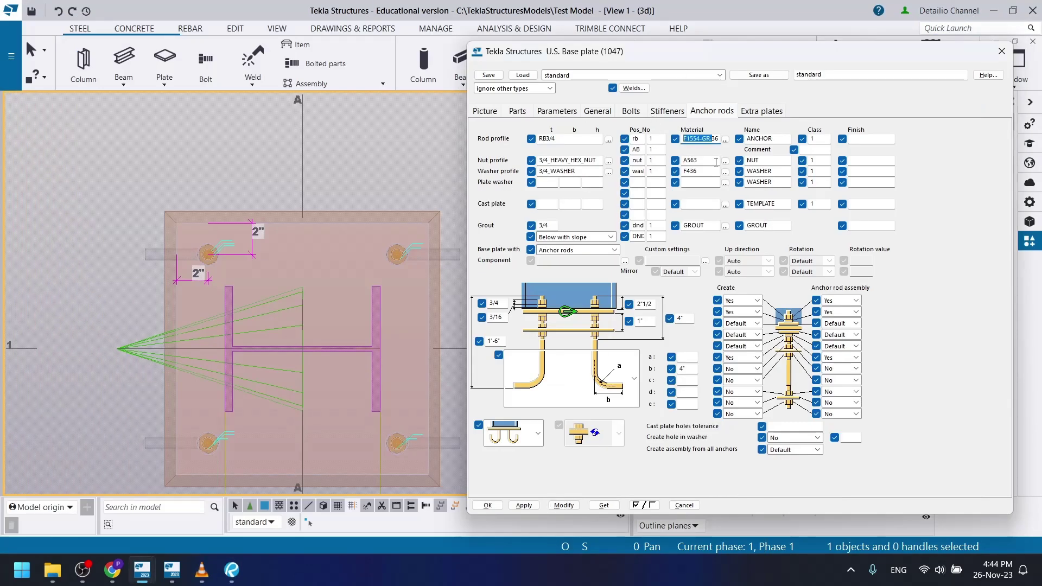
{"action": "left_click", "coordinate": [707, 139]}
{"action": "left_click_drag", "start_coordinate": [713, 139], "coordinate": [650, 140]}
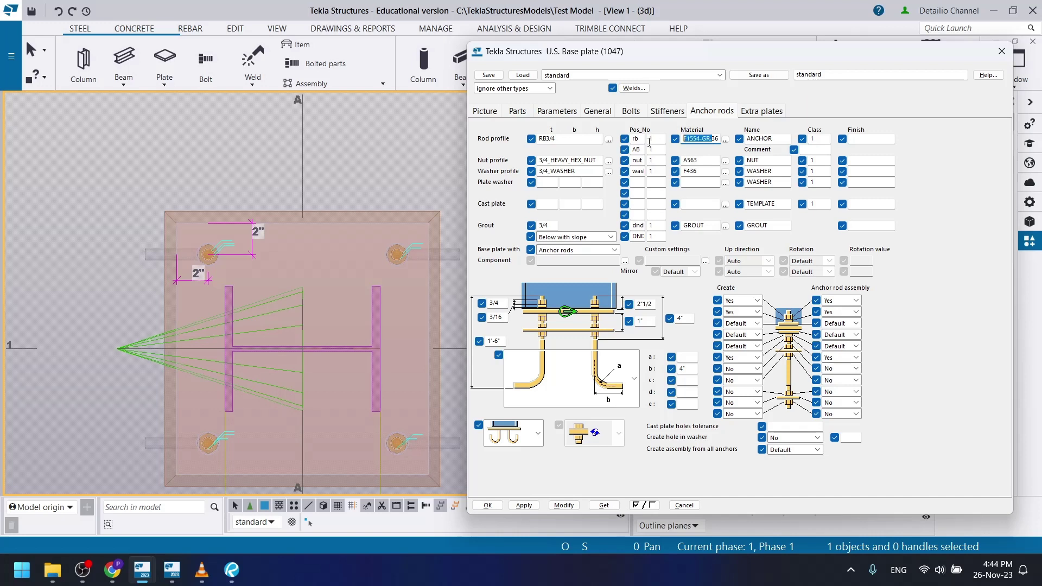
- Set the anchor rod profile to ROD3/4 using the round ROD section from the profile catalog, and modify the connection
{"action": "left_click", "coordinate": [609, 140]}
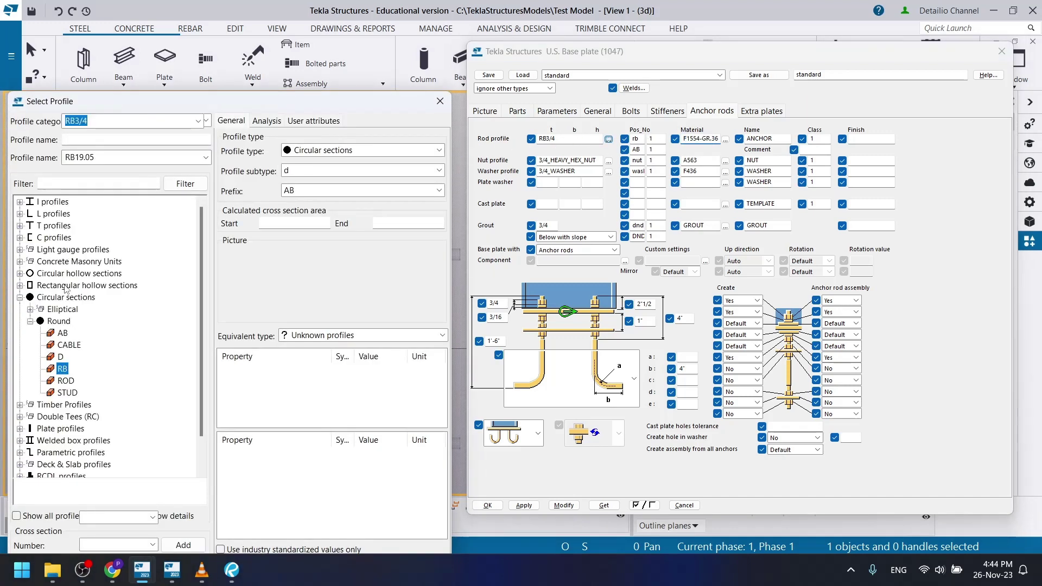
{"action": "left_click", "coordinate": [65, 343]}
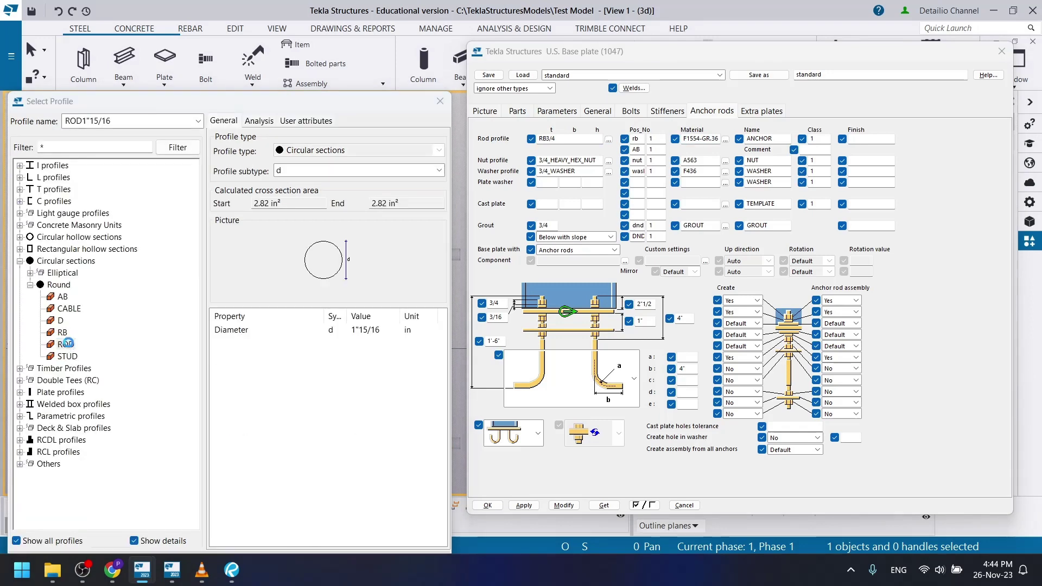
{"action": "double_click", "coordinate": [66, 343]}
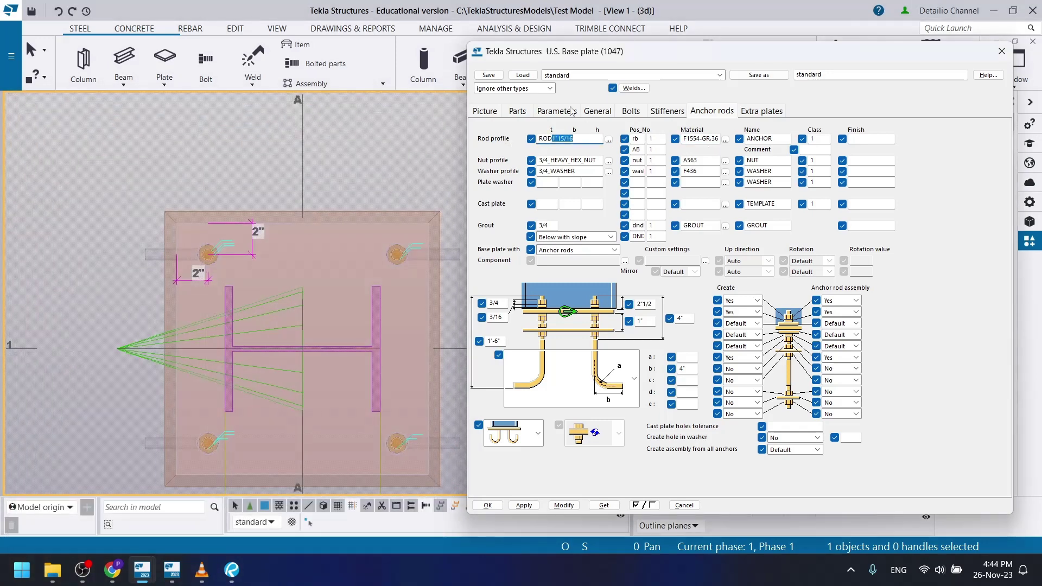
{"action": "type", "text": "3/4"}
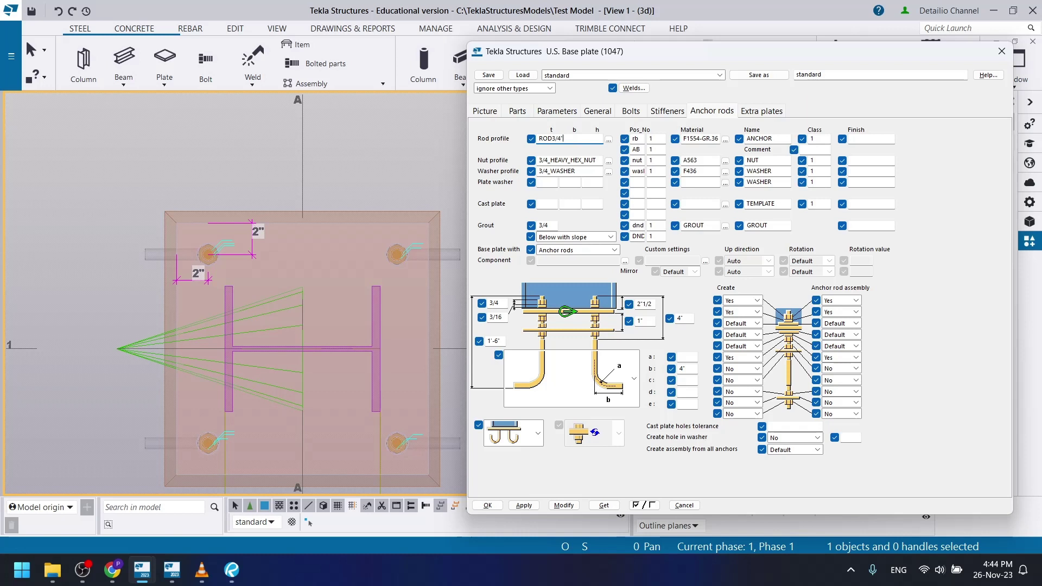
{"action": "left_click", "coordinate": [564, 505]}
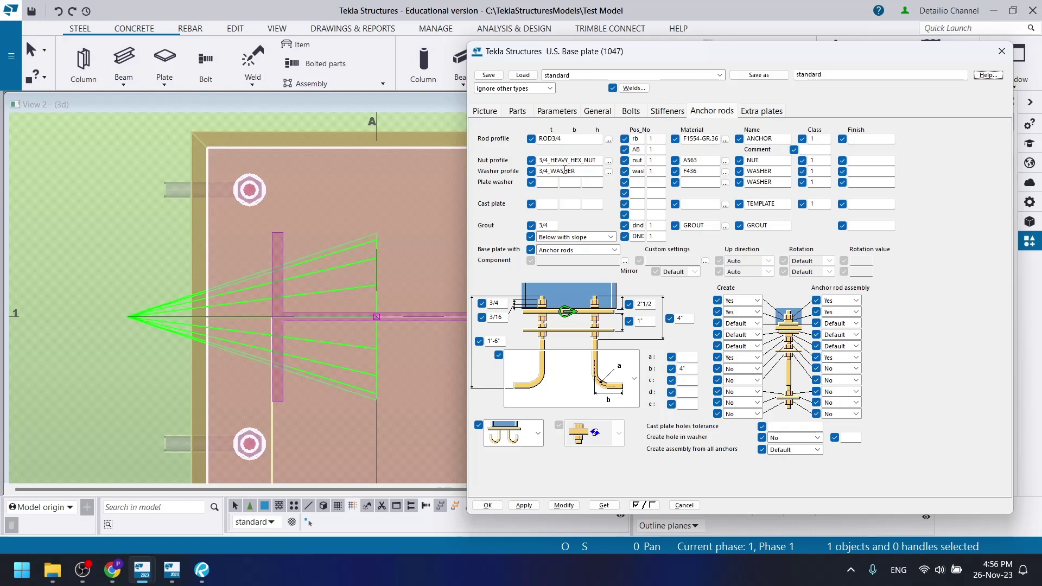
- Set the anchor rod washer profile to 3/4_USS_WASHER from the New Washers group in the profile catalog, and modify the connection
{"action": "left_click", "coordinate": [581, 172]}
{"action": "left_click", "coordinate": [608, 172]}
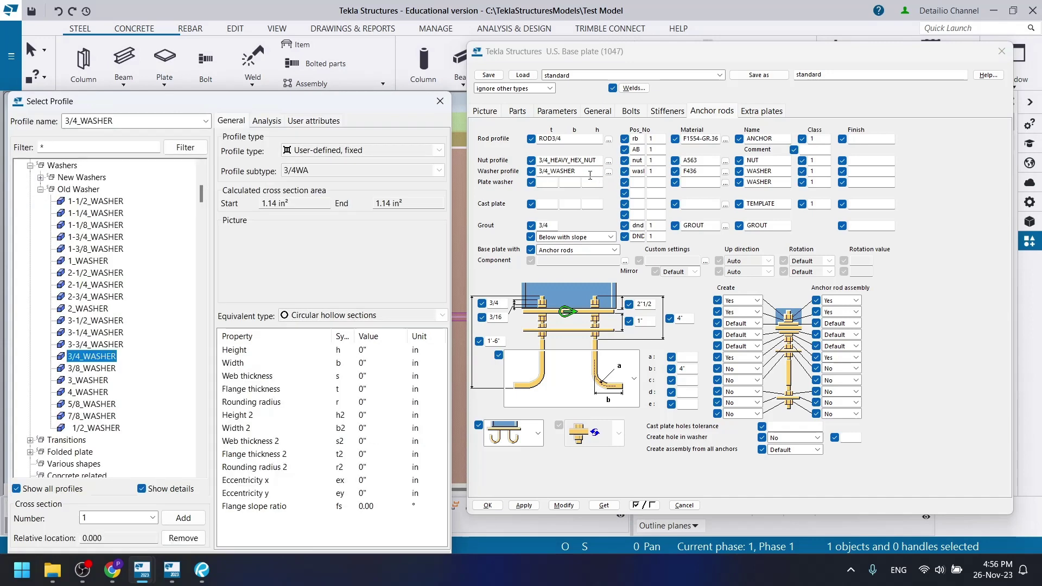
{"action": "left_click", "coordinate": [41, 189]}
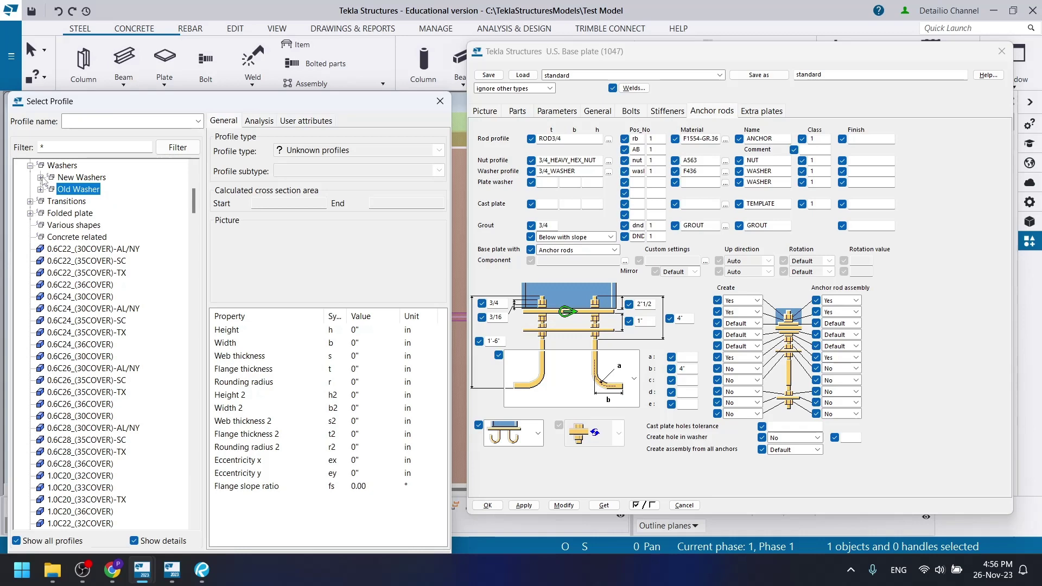
{"action": "left_click", "coordinate": [41, 177]}
{"action": "scroll", "coordinate": [161, 307], "scroll_direction": "down", "scroll_amount": 10}
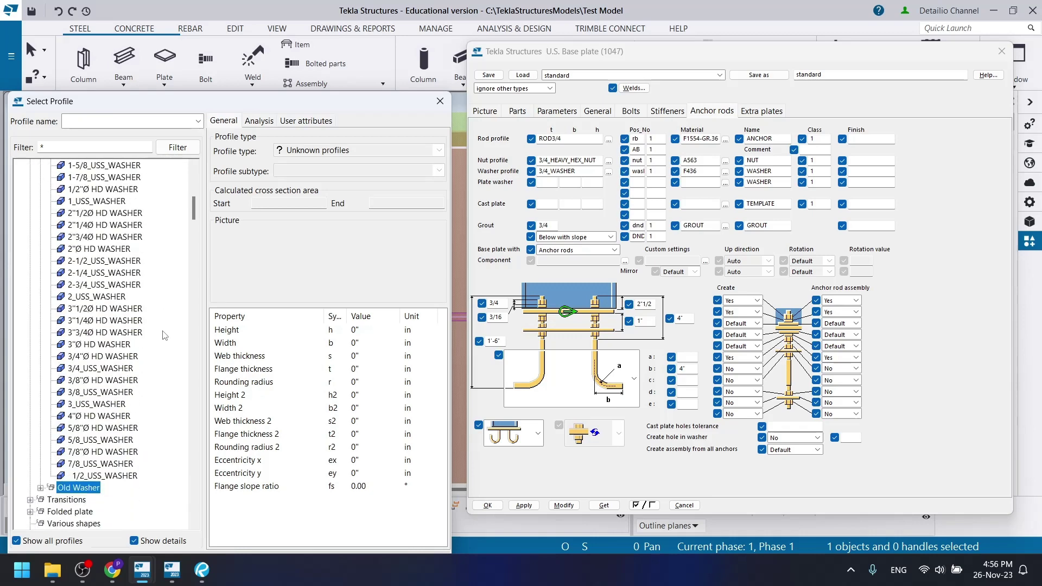
{"action": "double_click", "coordinate": [99, 369]}
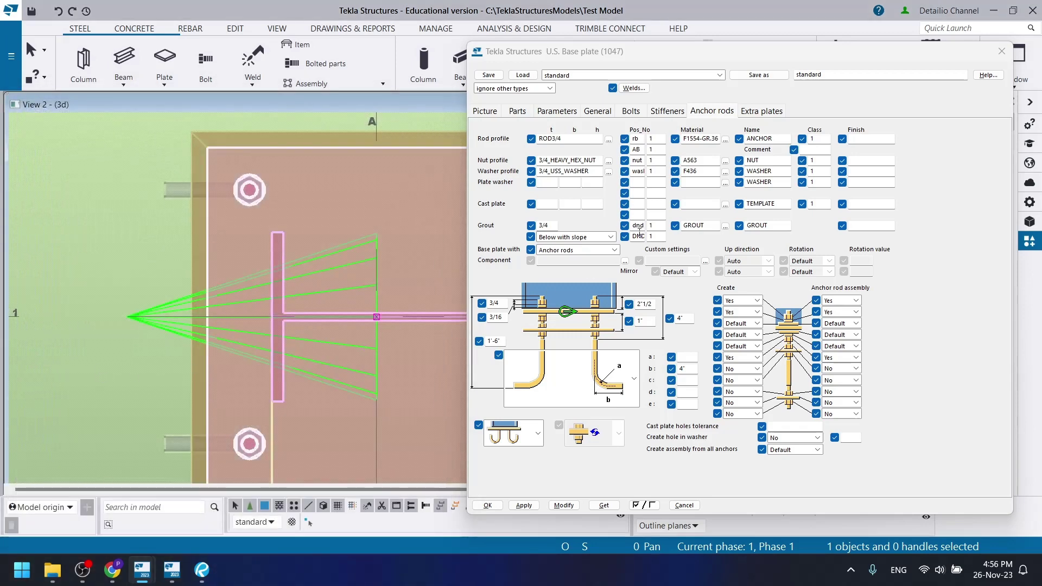
{"action": "left_click", "coordinate": [564, 505]}
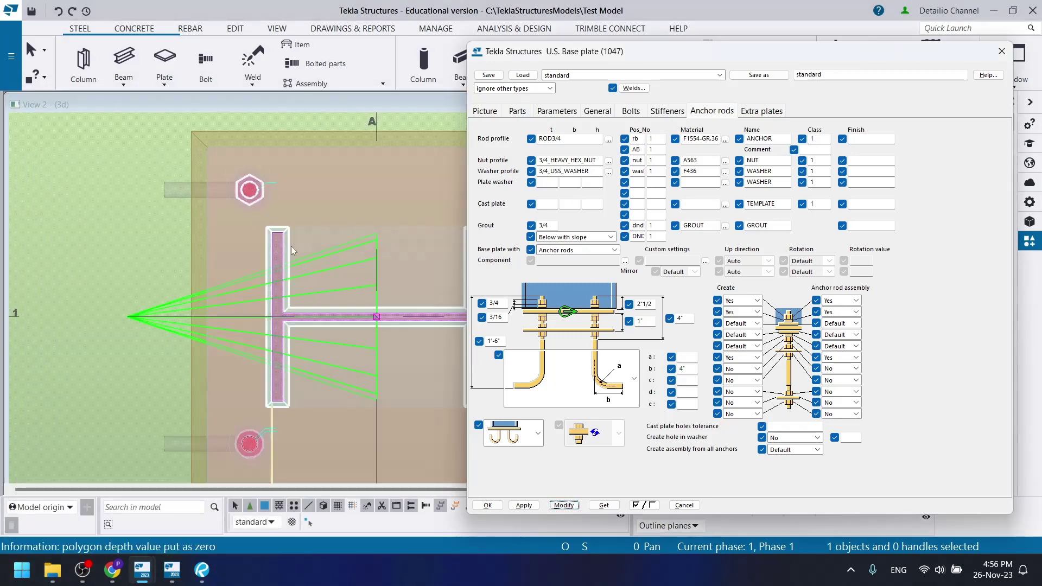
- Switch to Chrome to view the USS Washer profiles page on Tekla Warehouse, and return to Tekla Structures
{"action": "left_click", "coordinate": [263, 175]}
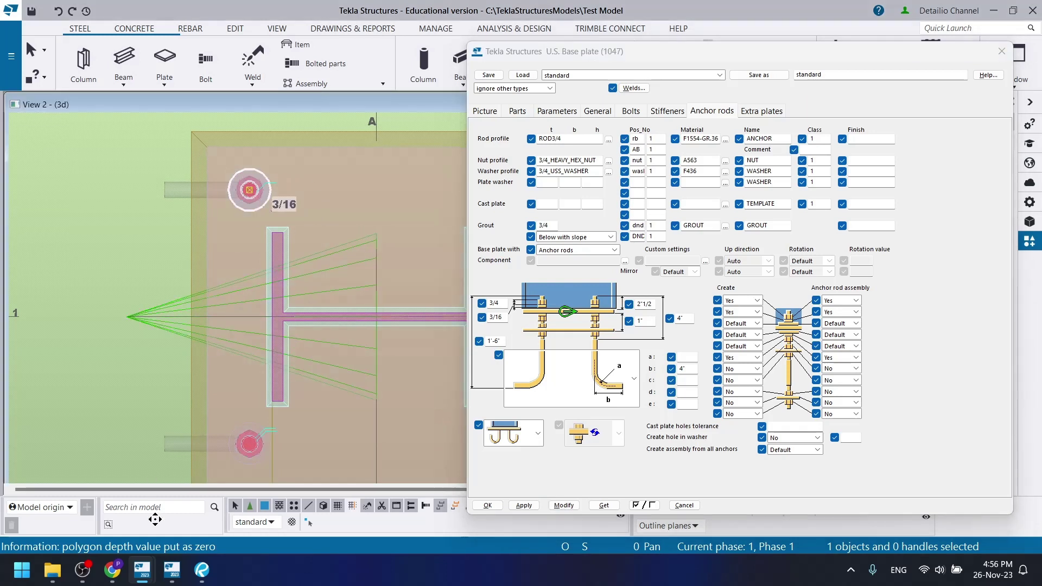
{"action": "left_click", "coordinate": [112, 570]}
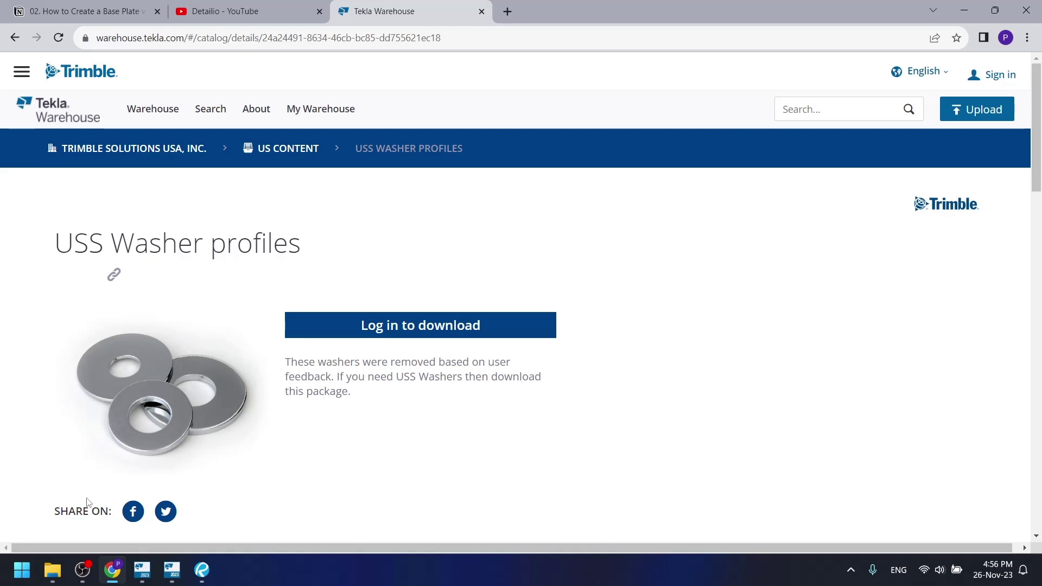
{"action": "left_click", "coordinate": [142, 570]}
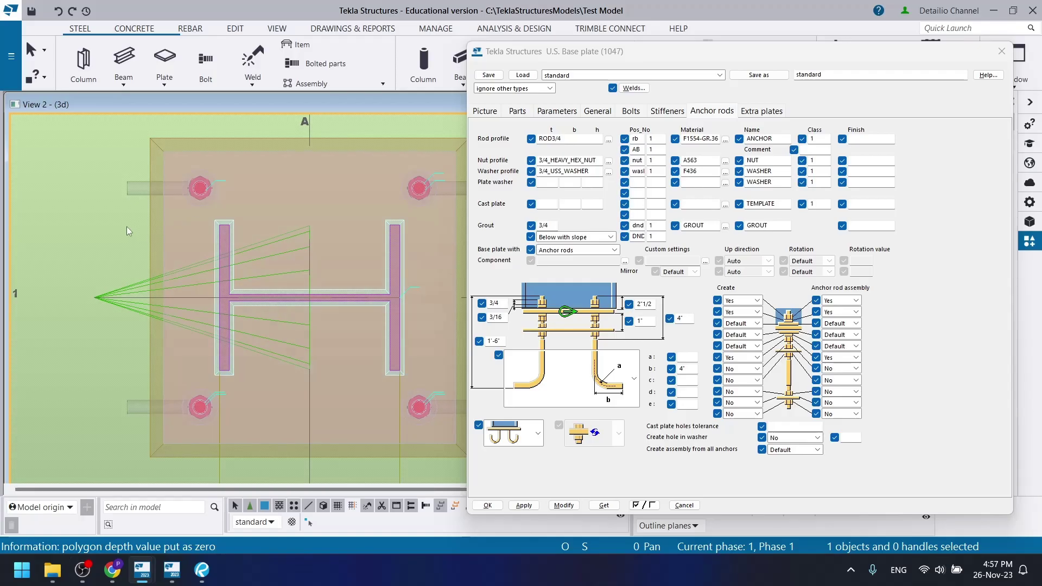
- Switch to the elevation view, View 1, and set the work plane to it at the column base
{"action": "key", "text": "ctrl+Tab"}
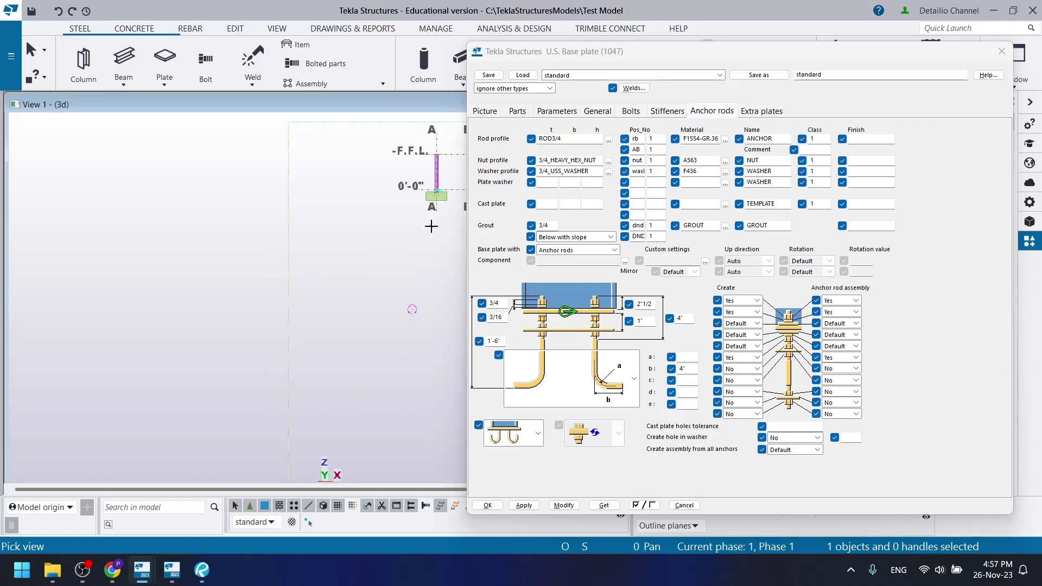
{"action": "left_click", "coordinate": [326, 266]}
{"action": "scroll", "coordinate": [386, 277], "scroll_direction": "up", "scroll_amount": 5}
{"action": "scroll", "coordinate": [386, 278], "scroll_direction": "up", "scroll_amount": 5}
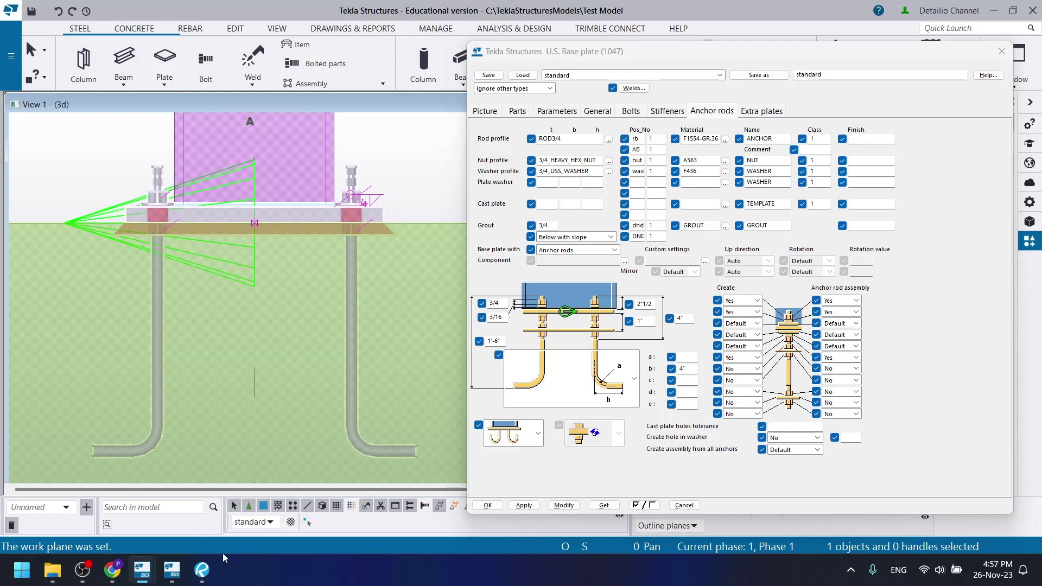
- Switch to Revu, check the grout callout in the typical base plate detail, and return to Tekla Structures
{"action": "left_click", "coordinate": [202, 573]}
{"action": "scroll", "coordinate": [474, 138], "scroll_direction": "down", "scroll_amount": 4}
{"action": "scroll", "coordinate": [505, 366], "scroll_direction": "up", "scroll_amount": 6}
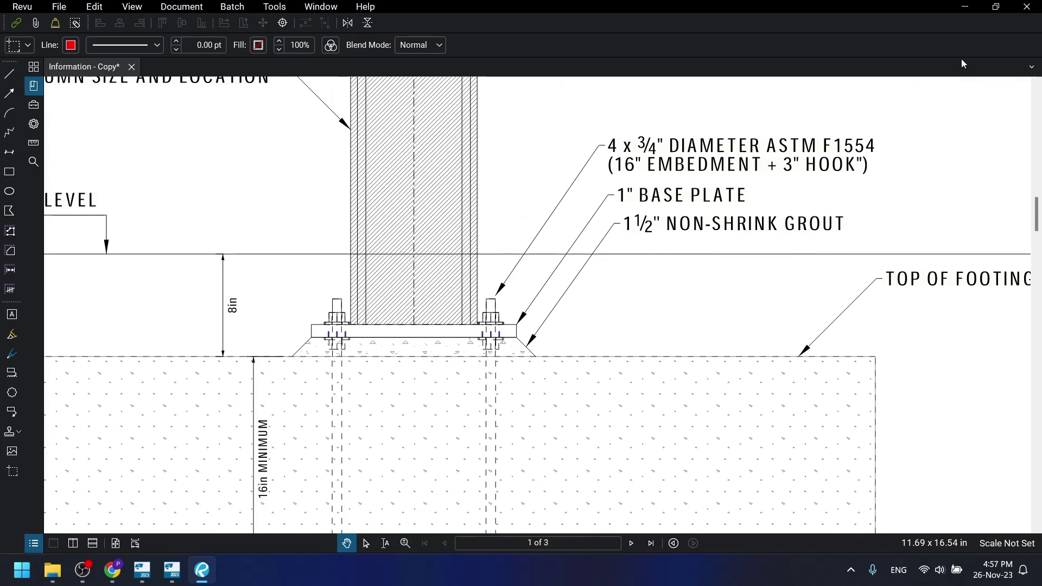
{"action": "left_click", "coordinate": [971, 6]}
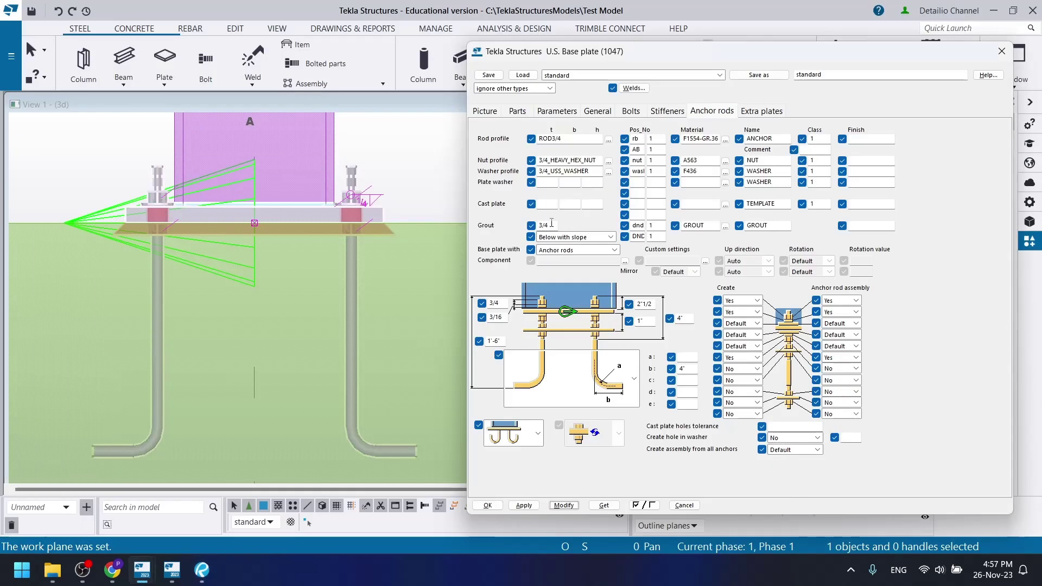
- Set the grout thickness to 1"1/2 with the Above with slope option, and modify the connection
{"action": "left_click", "coordinate": [470, 224]}
{"action": "left_click", "coordinate": [563, 242]}
{"action": "left_click", "coordinate": [566, 261]}
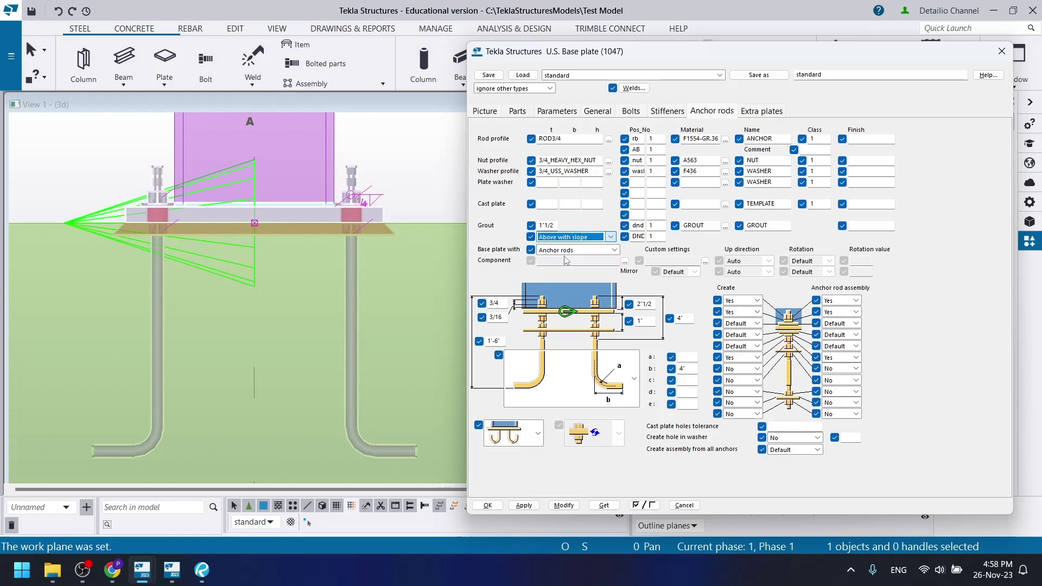
{"action": "left_click", "coordinate": [99, 218]}
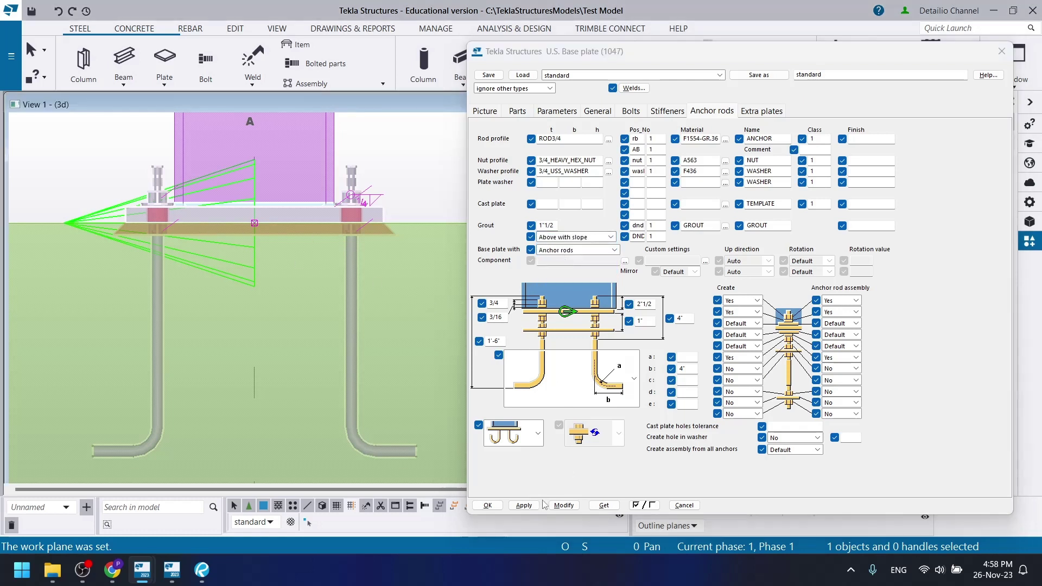
{"action": "left_click", "coordinate": [564, 505]}
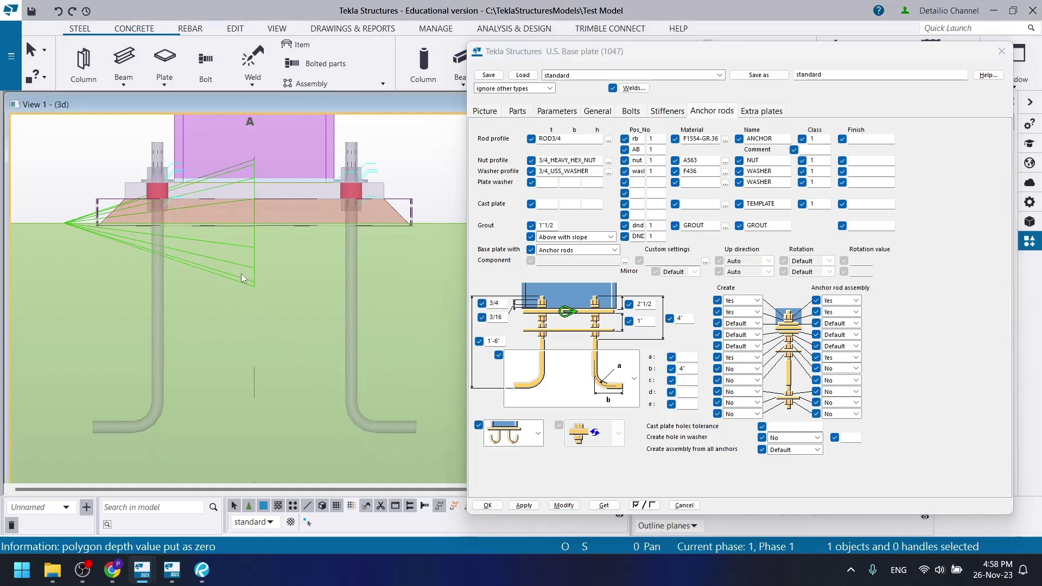
- Measure the grout's vertical thickness between the footing top and the underside of the base plate
{"action": "middle_click_drag", "start_coordinate": [253, 281], "coordinate": [342, 344]}
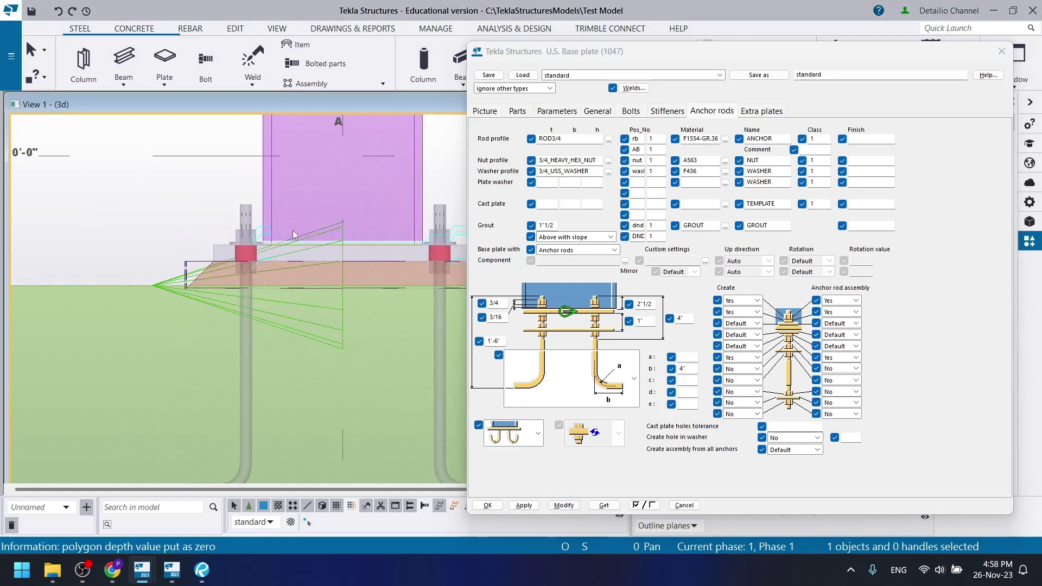
{"action": "scroll", "coordinate": [142, 261], "scroll_direction": "up", "scroll_amount": 3}
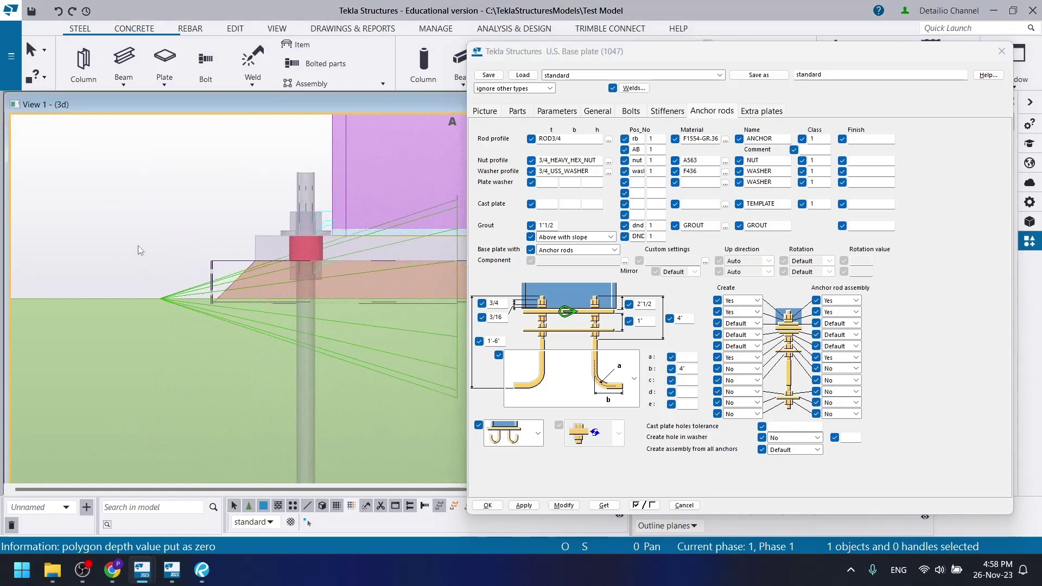
{"action": "key", "text": "f"}
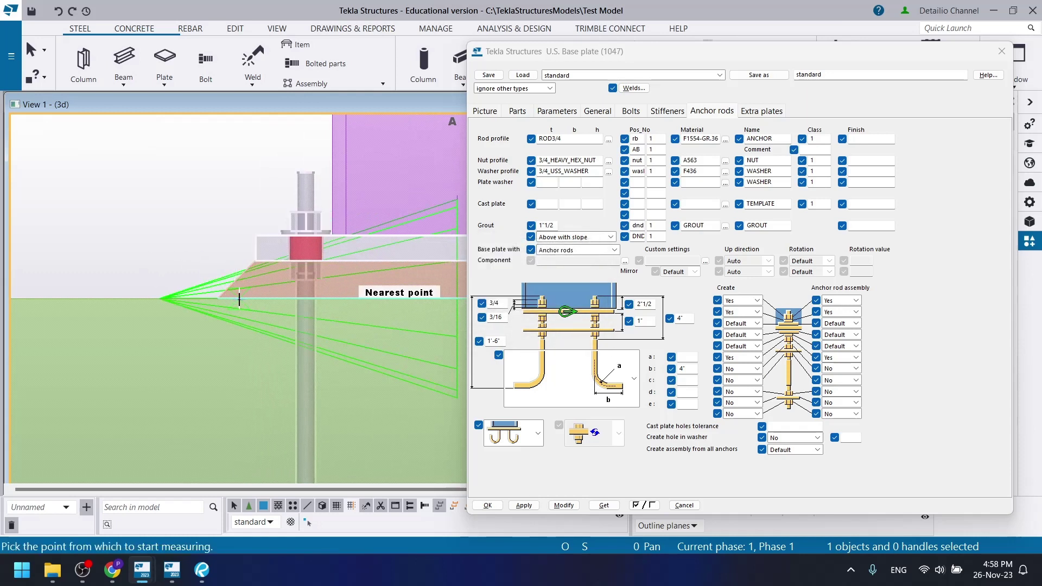
{"action": "left_click", "coordinate": [239, 298]}
{"action": "left_click", "coordinate": [241, 261]}
{"action": "left_click", "coordinate": [141, 232]}
{"action": "key", "text": "Escape"}
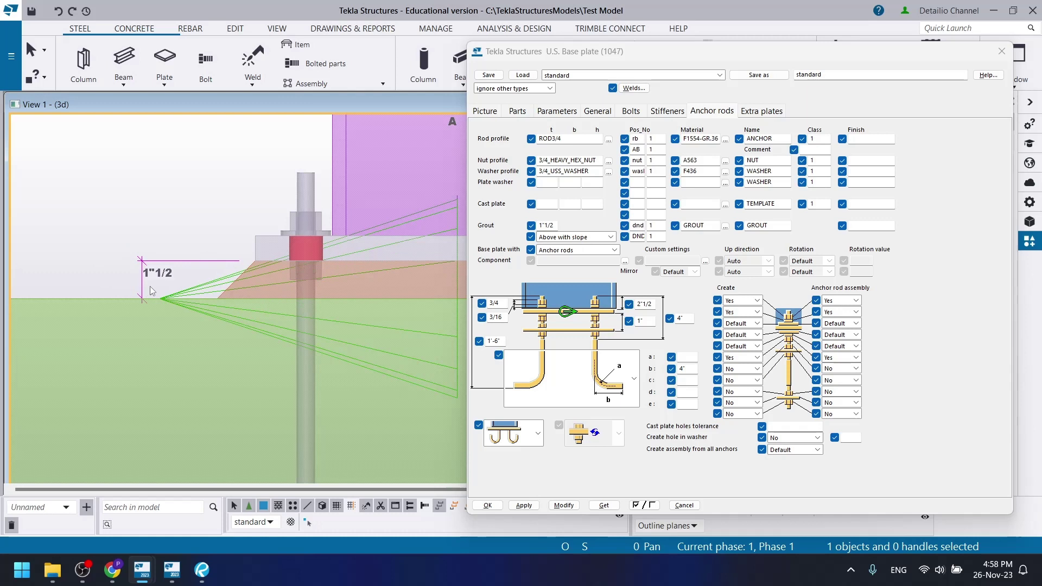
- Set both Create and Anchor rod assembly to Yes for the washer below the base plate, and modify the connection
{"action": "scroll", "coordinate": [257, 314], "scroll_direction": "up", "scroll_amount": 1}
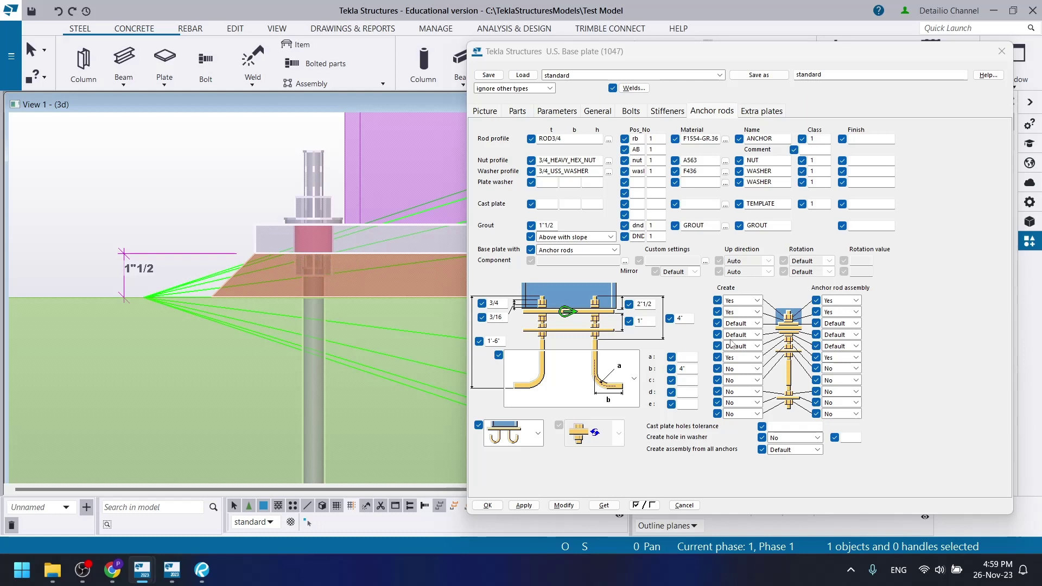
{"action": "left_click", "coordinate": [757, 346]}
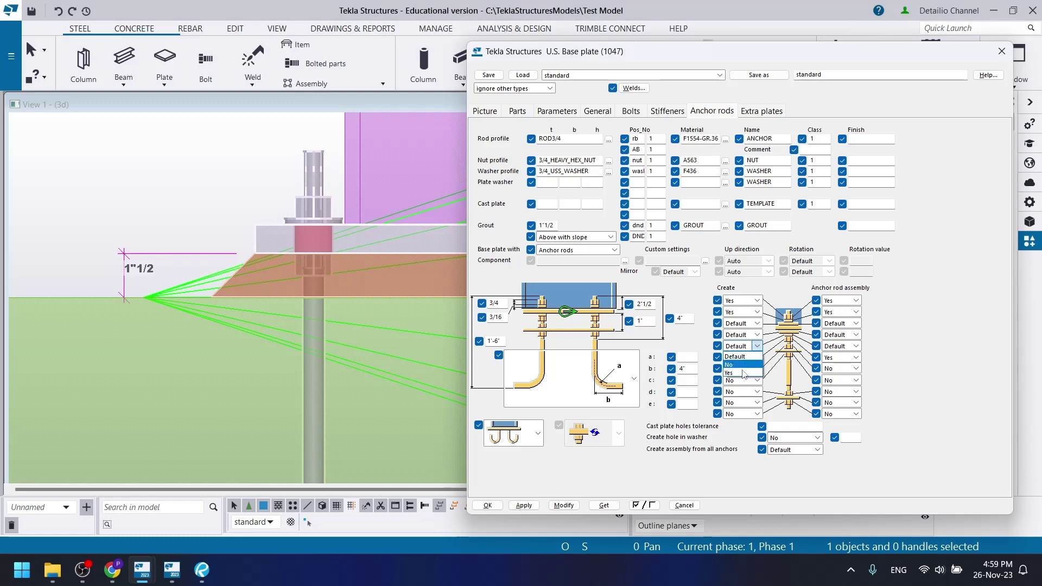
{"action": "left_click", "coordinate": [743, 373]}
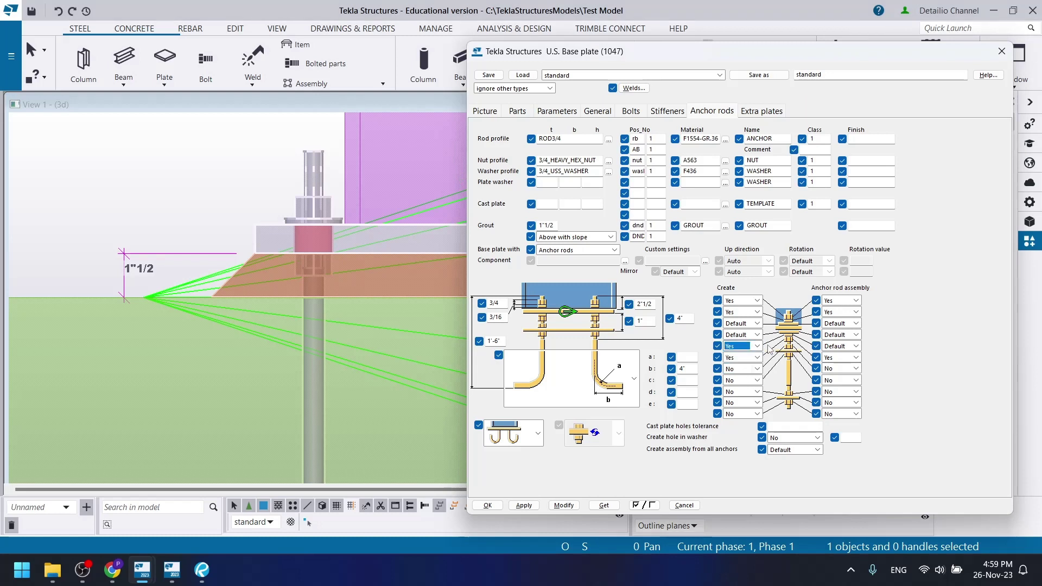
{"action": "left_click", "coordinate": [834, 348]}
{"action": "left_click", "coordinate": [828, 373]}
{"action": "left_click", "coordinate": [550, 505]}
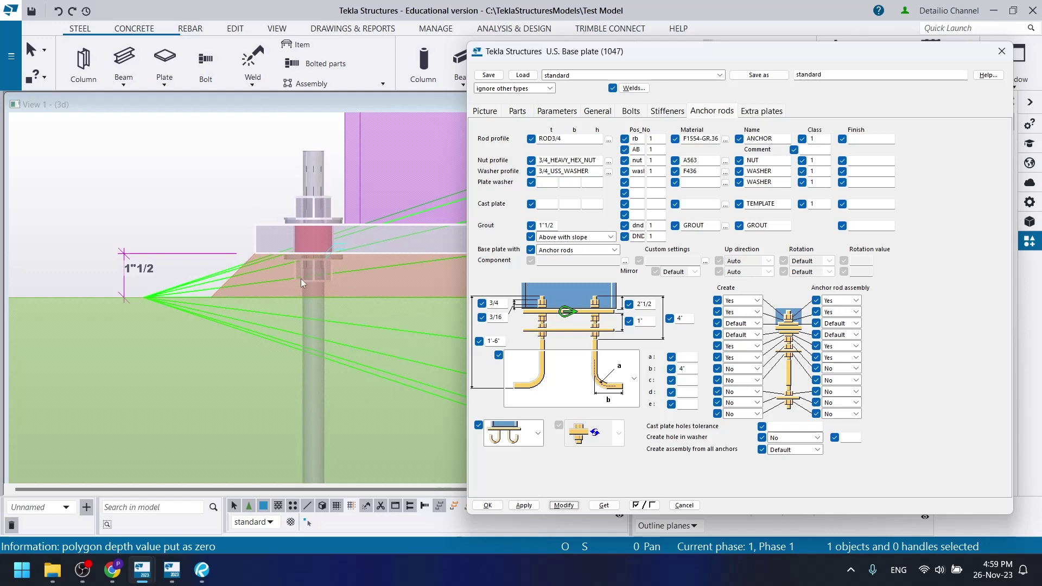
- Compare the modelled anchor rods with the embedment, hook and nut arrangement in Revu's typical base plate detail
{"action": "scroll", "coordinate": [333, 275], "scroll_direction": "down", "scroll_amount": 2}
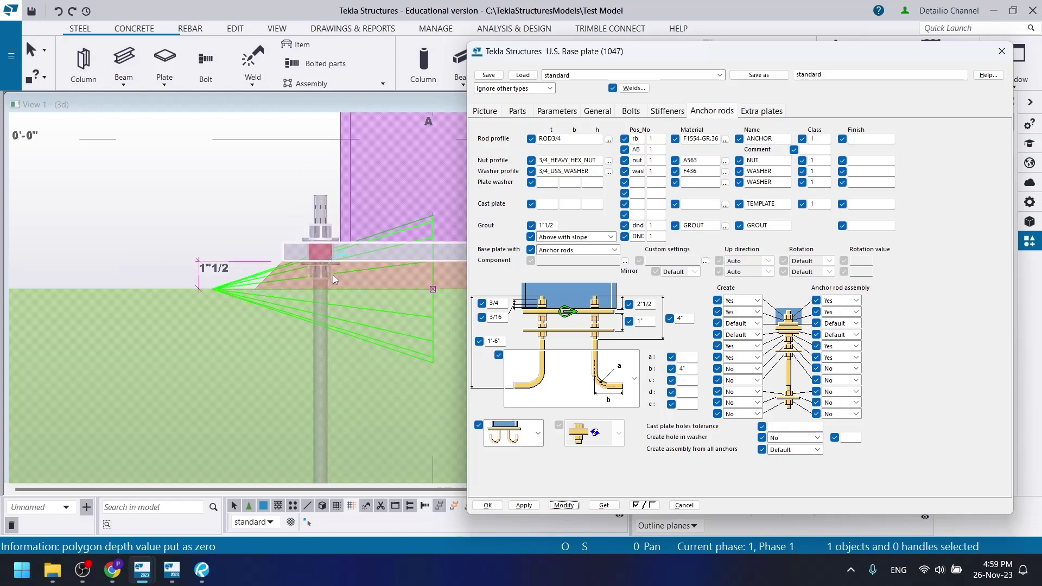
{"action": "middle_click_drag", "start_coordinate": [334, 275], "coordinate": [191, 263]}
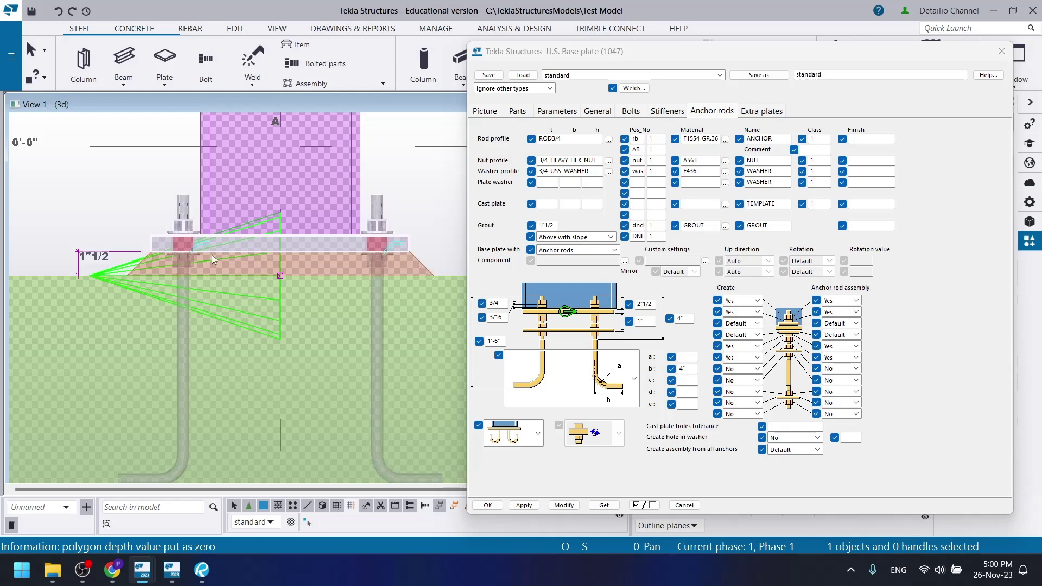
{"action": "middle_click_drag", "start_coordinate": [171, 366], "coordinate": [246, 347]}
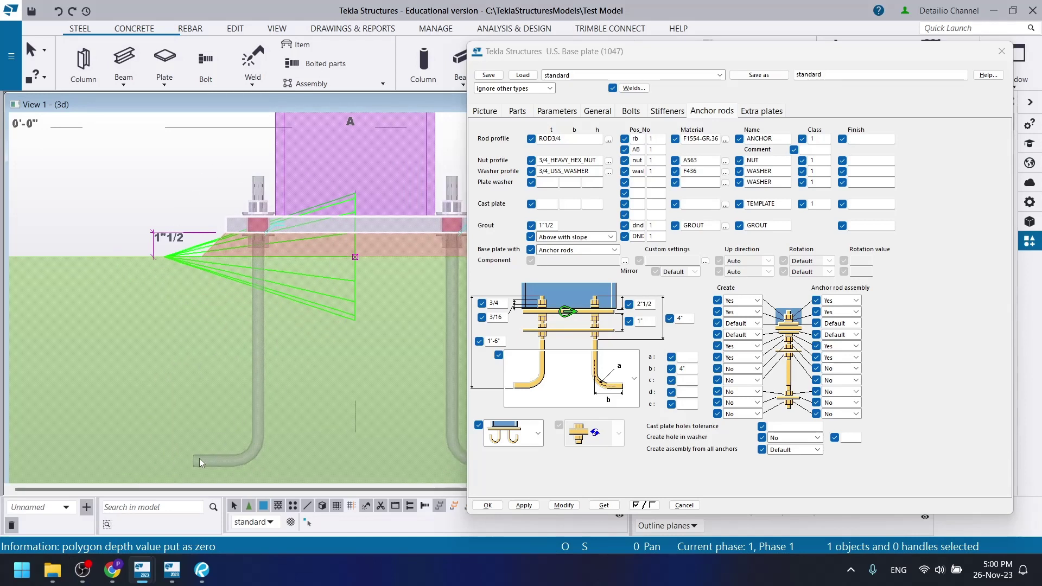
{"action": "left_click", "coordinate": [205, 569]}
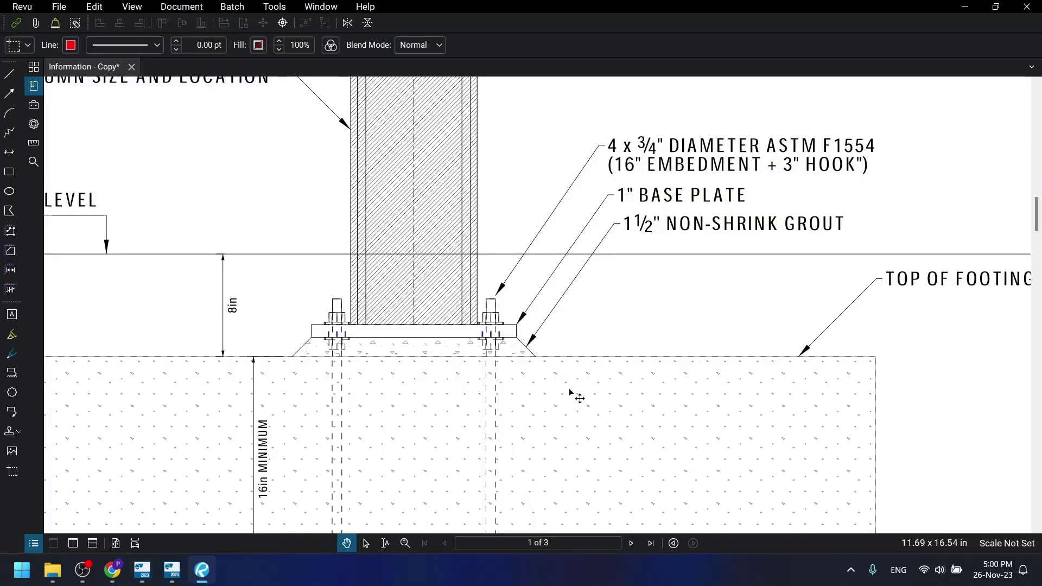
{"action": "scroll", "coordinate": [567, 375], "scroll_direction": "down", "scroll_amount": 2}
{"action": "scroll", "coordinate": [396, 412], "scroll_direction": "up", "scroll_amount": 2}
{"action": "scroll", "coordinate": [408, 434], "scroll_direction": "up", "scroll_amount": 1}
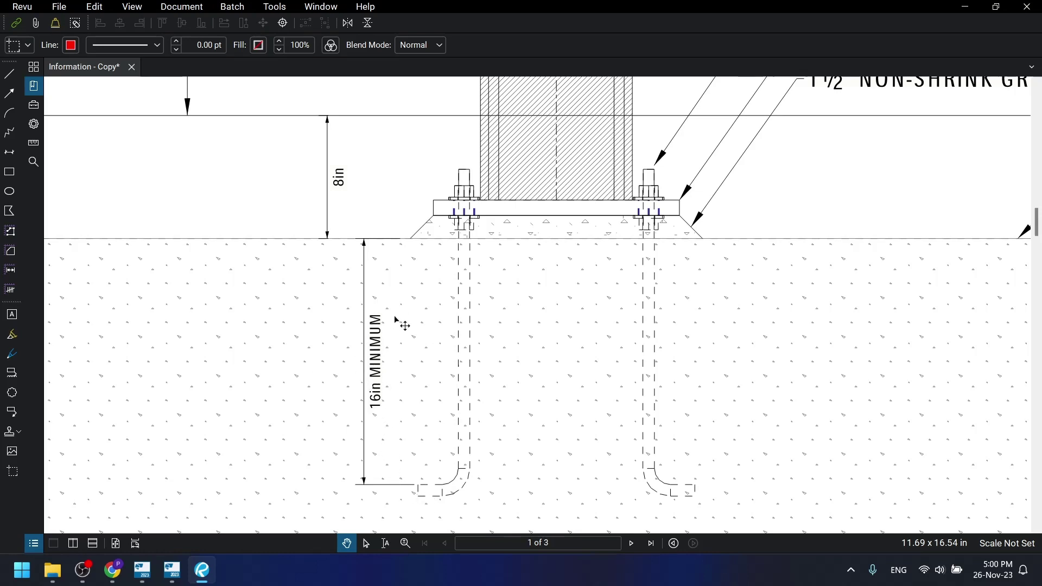
{"action": "scroll", "coordinate": [491, 306], "scroll_direction": "down", "scroll_amount": 1}
{"action": "left_click_drag", "start_coordinate": [511, 287], "coordinate": [477, 321]}
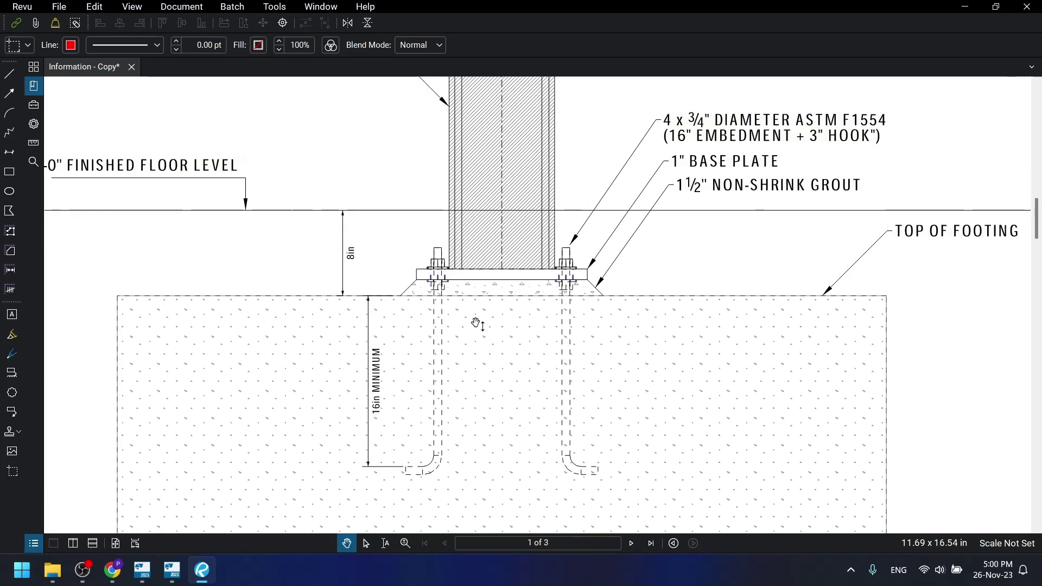
{"action": "scroll", "coordinate": [548, 312], "scroll_direction": "down", "scroll_amount": 1}
{"action": "scroll", "coordinate": [498, 267], "scroll_direction": "up", "scroll_amount": 2}
{"action": "scroll", "coordinate": [499, 269], "scroll_direction": "up", "scroll_amount": 3}
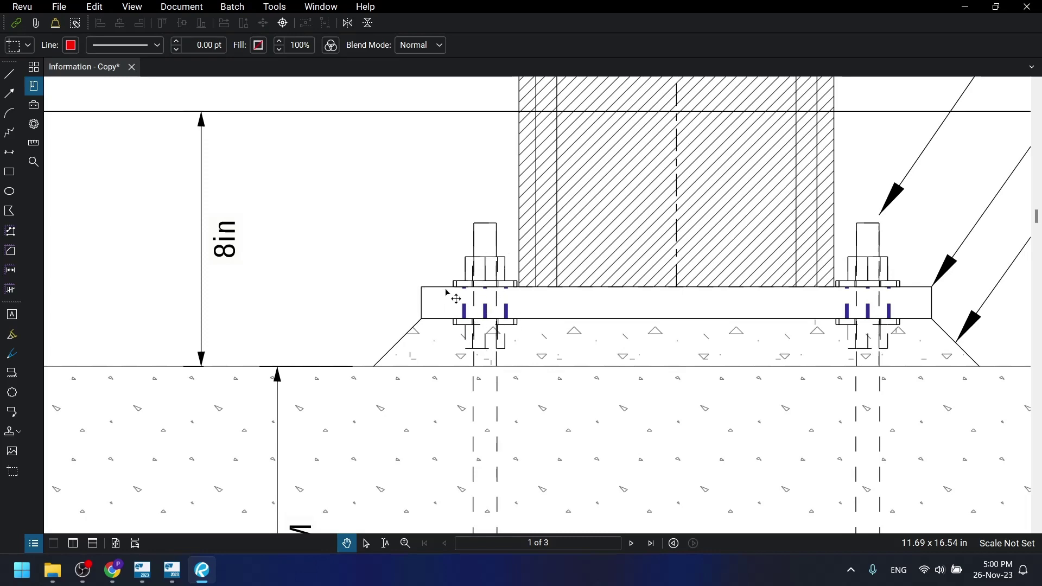
- Examine the annotated anchor rod diagram on page 3 for the projection, embedment, total length and hook dimensions
{"action": "scroll", "coordinate": [489, 320], "scroll_direction": "down", "scroll_amount": 3}
{"action": "scroll", "coordinate": [539, 346], "scroll_direction": "down", "scroll_amount": 2}
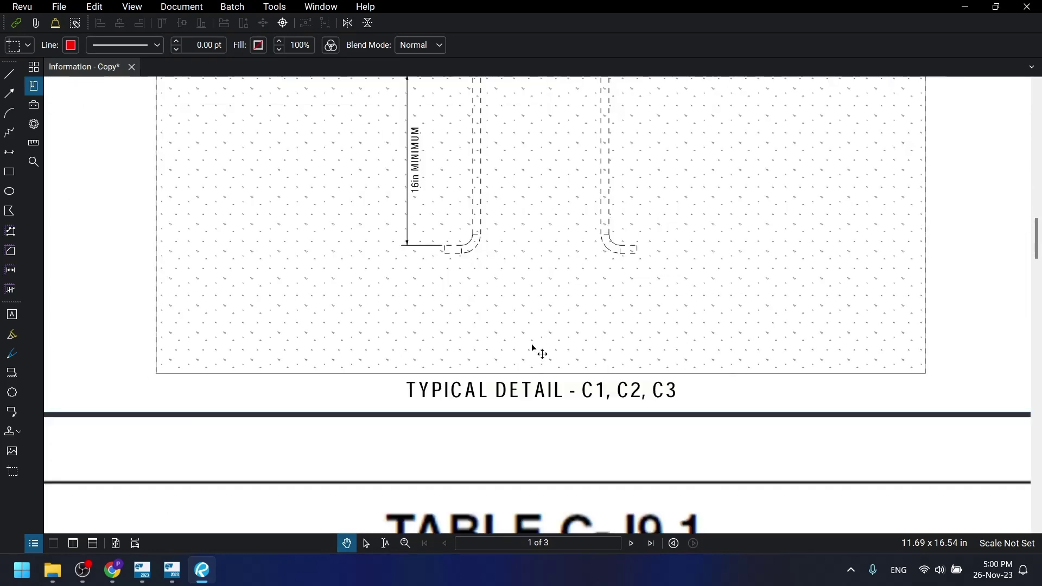
{"action": "scroll", "coordinate": [535, 348], "scroll_direction": "down", "scroll_amount": 5}
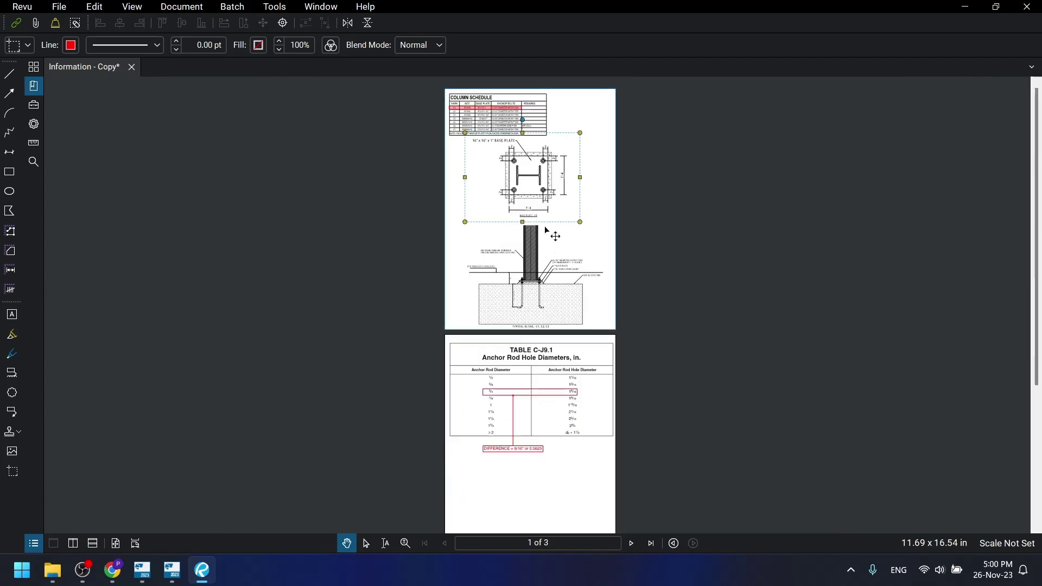
{"action": "scroll", "coordinate": [547, 386], "scroll_direction": "down", "scroll_amount": 4}
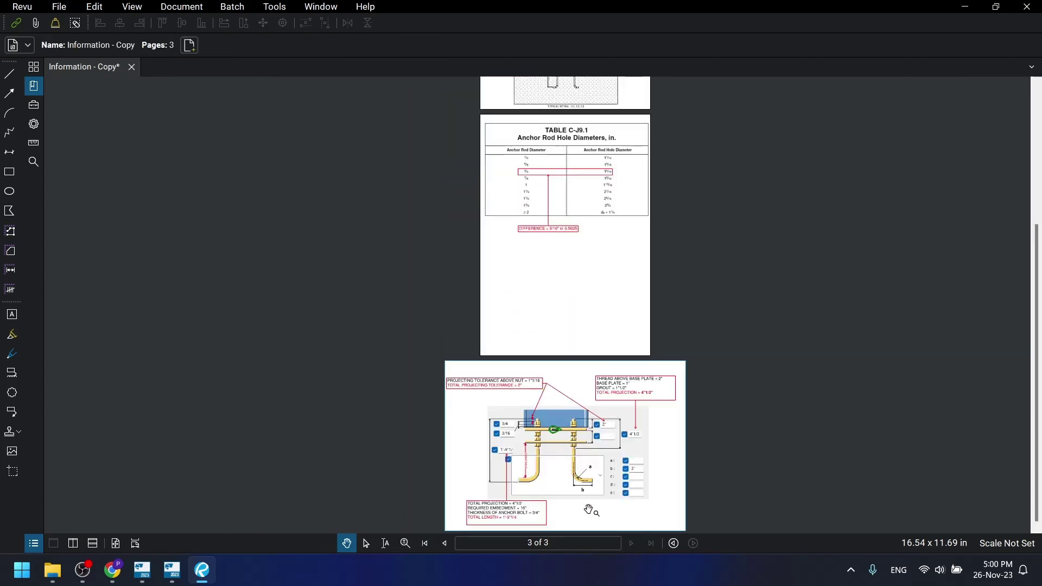
{"action": "scroll", "coordinate": [546, 386], "scroll_direction": "up", "scroll_amount": 4}
{"action": "scroll", "coordinate": [571, 385], "scroll_direction": "up", "scroll_amount": 1}
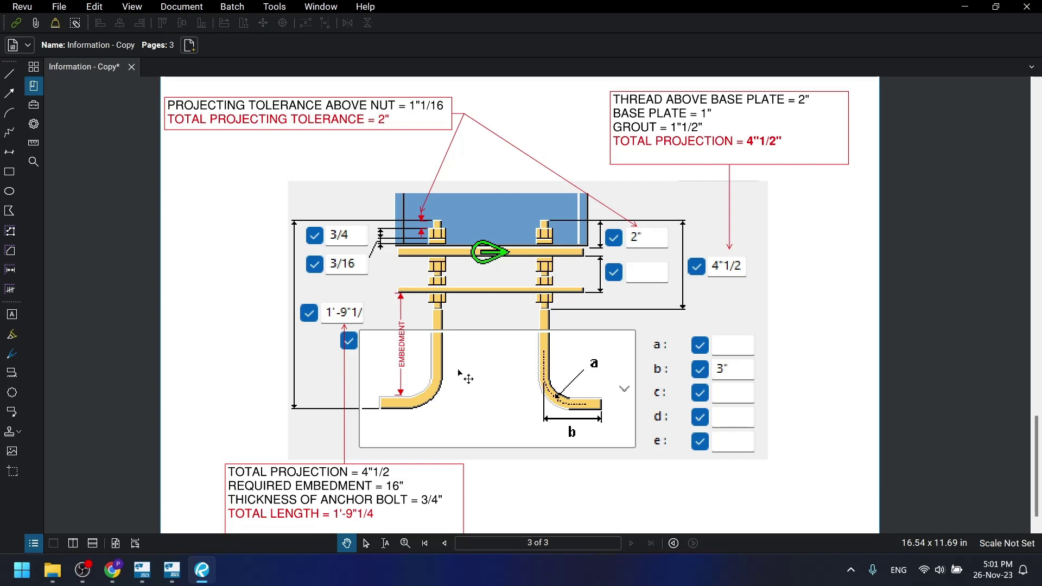
{"action": "mouse_move", "coordinate": [143, 573]}
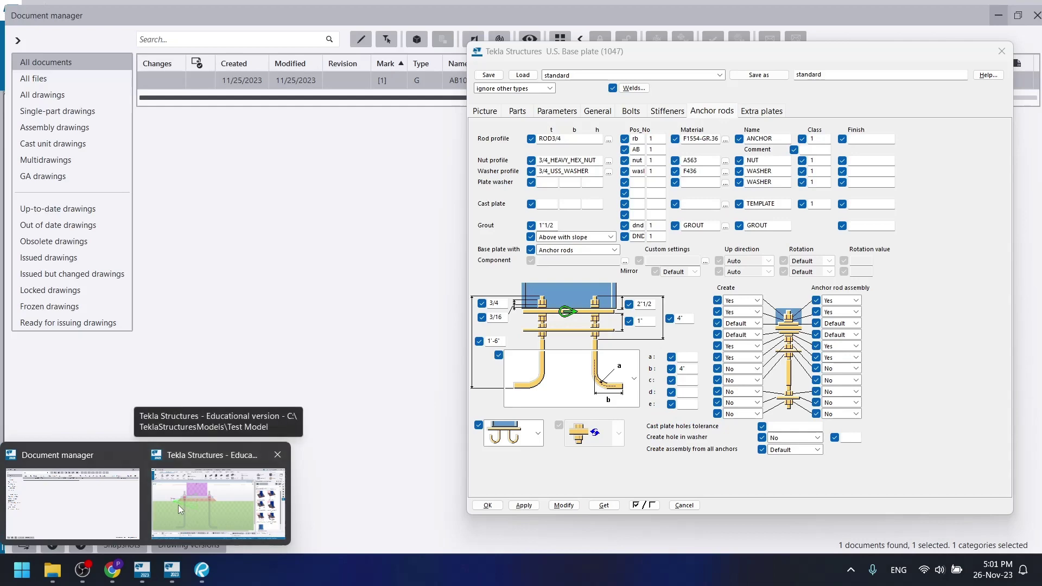
- Check the connection's 3/4 nut and 3/16 washer dimensions against the annotated anchor rod diagram in Revu, returning to the Tekla Structures model
{"action": "left_click", "coordinate": [178, 505]}
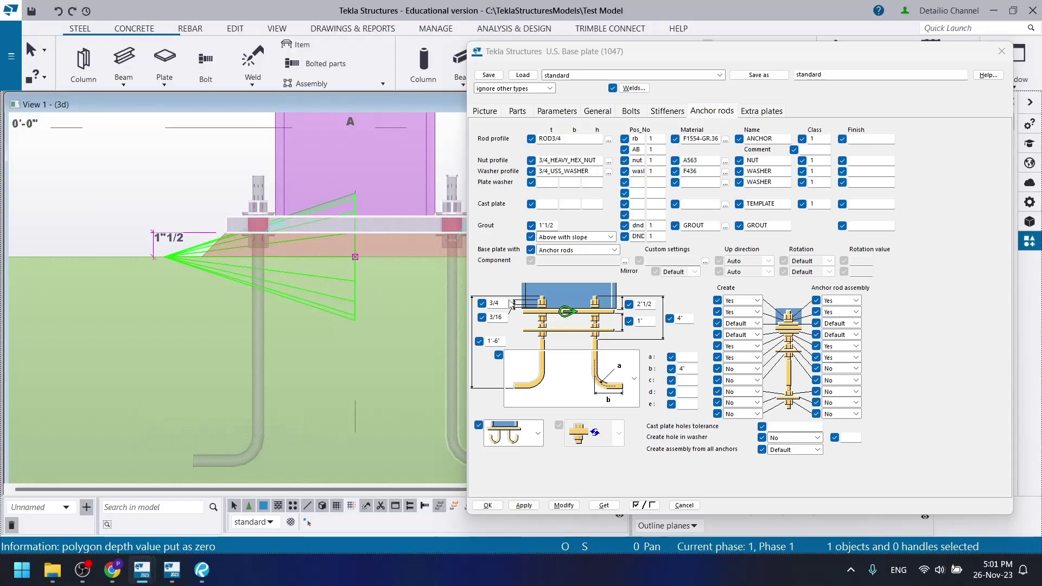
{"action": "left_click", "coordinate": [497, 303]}
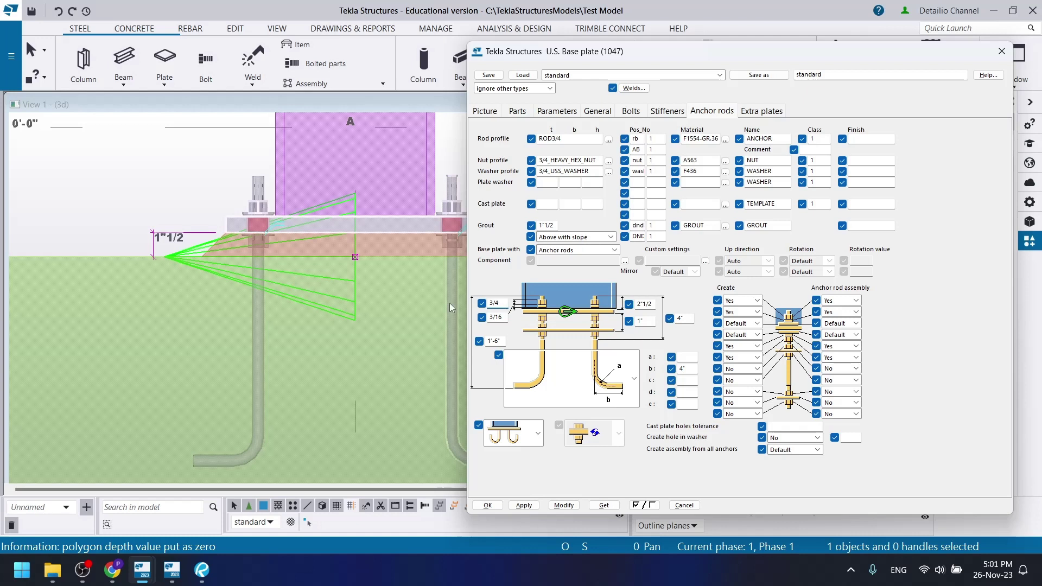
{"action": "double_click", "coordinate": [503, 319]}
{"action": "left_click", "coordinate": [502, 304]}
{"action": "mouse_move", "coordinate": [141, 578]}
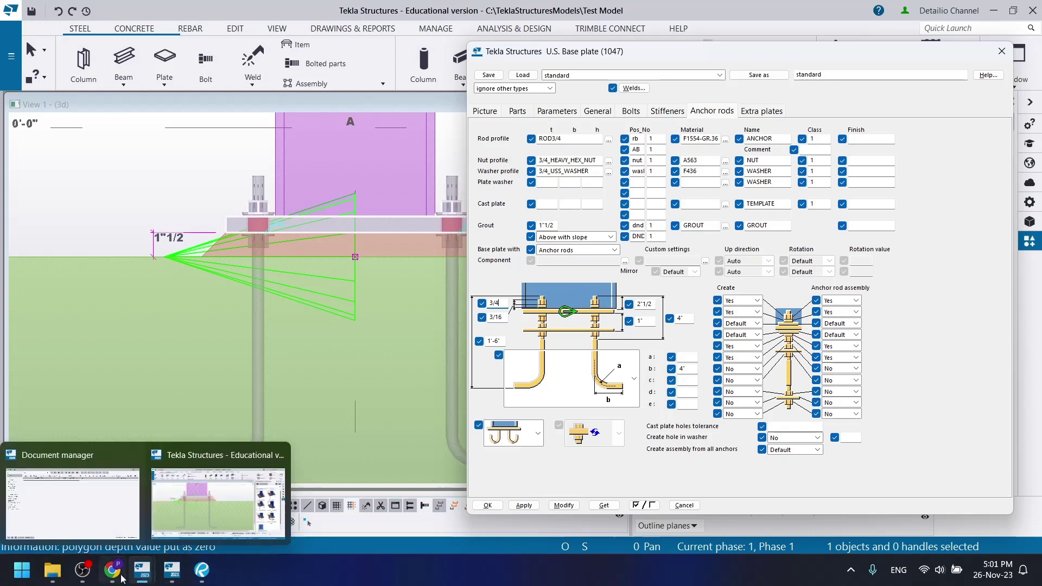
{"action": "left_click", "coordinate": [202, 570]}
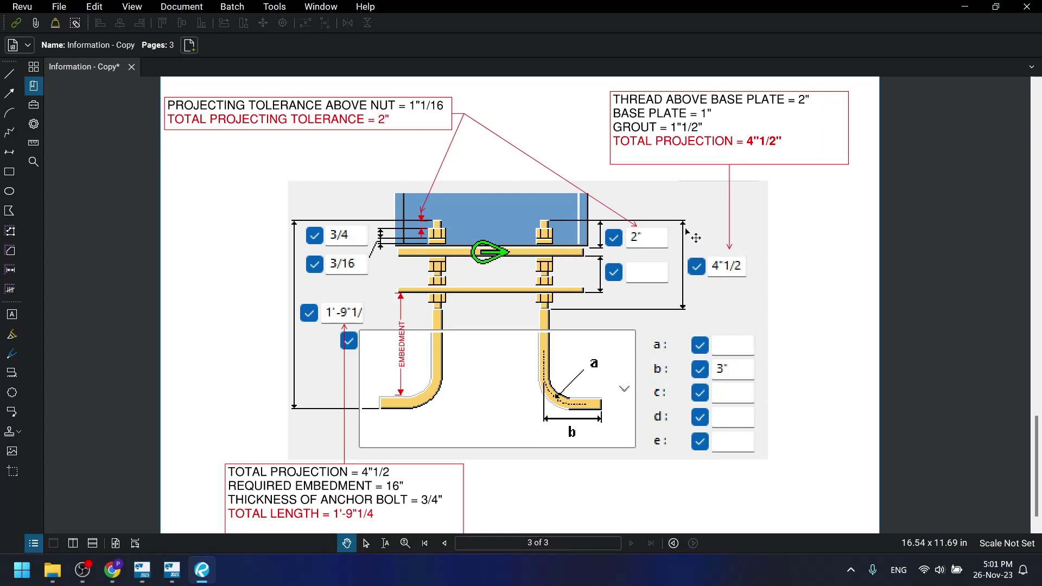
{"action": "left_click", "coordinate": [964, 8]}
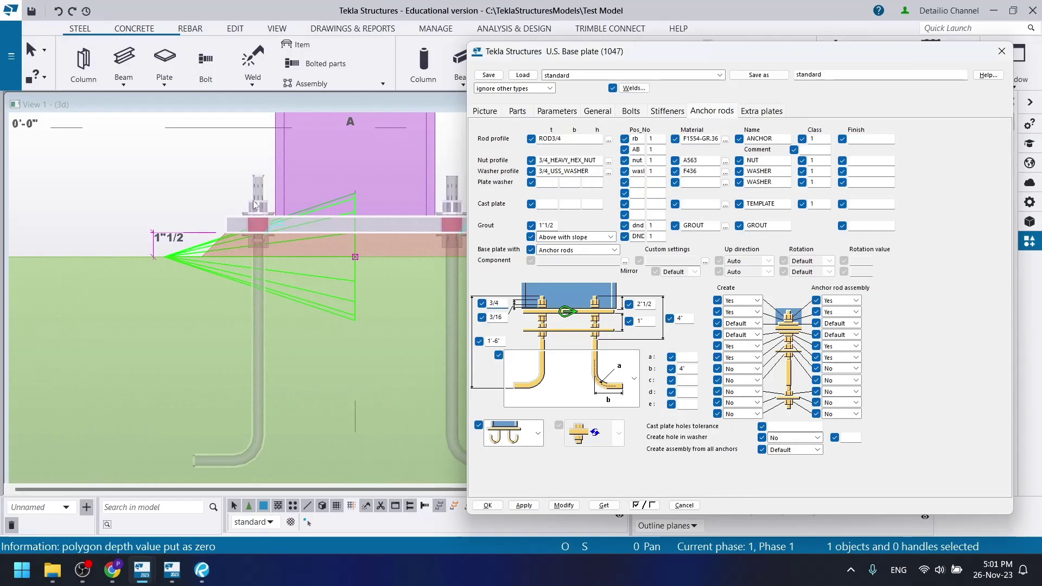
- Set the anchor rod projection above the base plate to 2" and the total projection to 4"1/2, and modify the connection
{"action": "scroll", "coordinate": [256, 208], "scroll_direction": "up", "scroll_amount": 5}
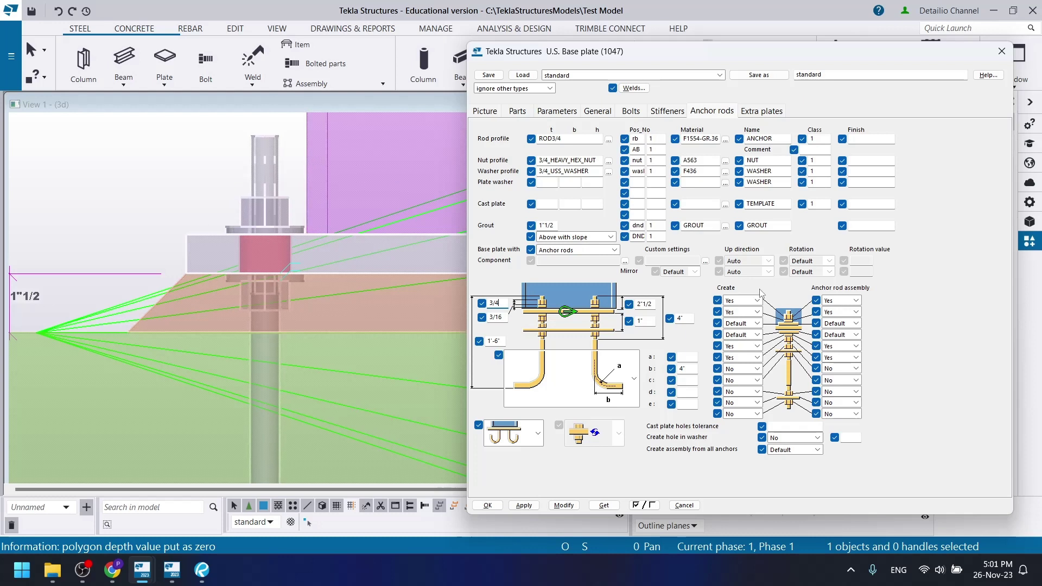
{"action": "double_click", "coordinate": [653, 304]}
{"action": "type", "text": "2"}
{"action": "left_click", "coordinate": [193, 580]}
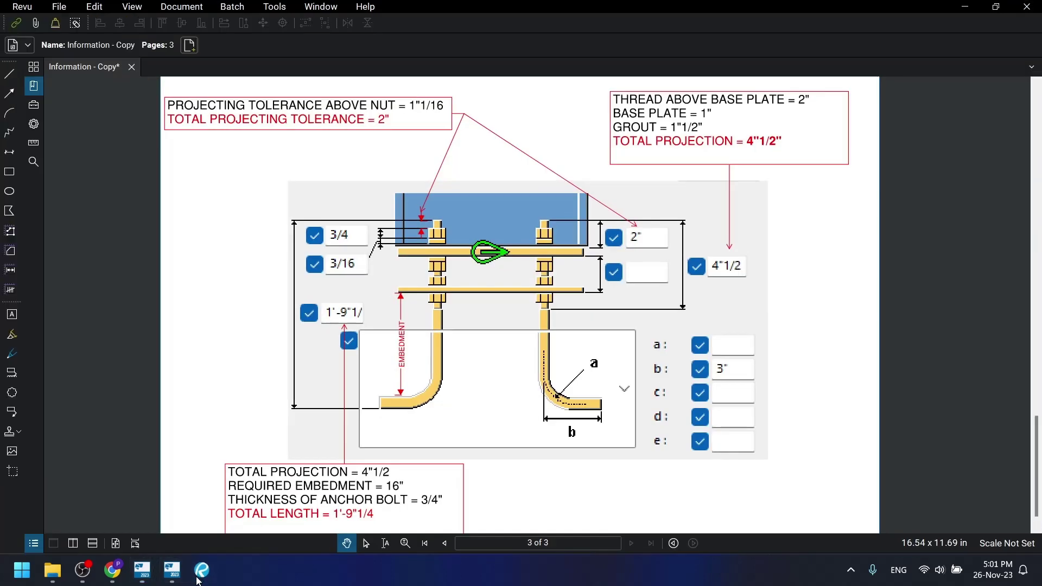
{"action": "left_click", "coordinate": [193, 580]}
{"action": "left_click", "coordinate": [682, 318]}
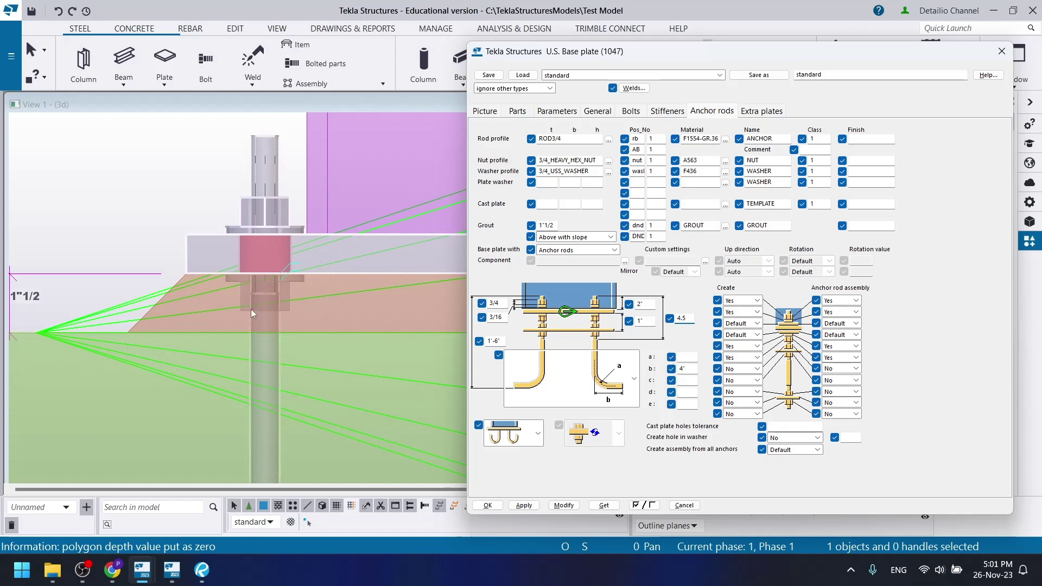
{"action": "scroll", "coordinate": [251, 309], "scroll_direction": "down", "scroll_amount": 1}
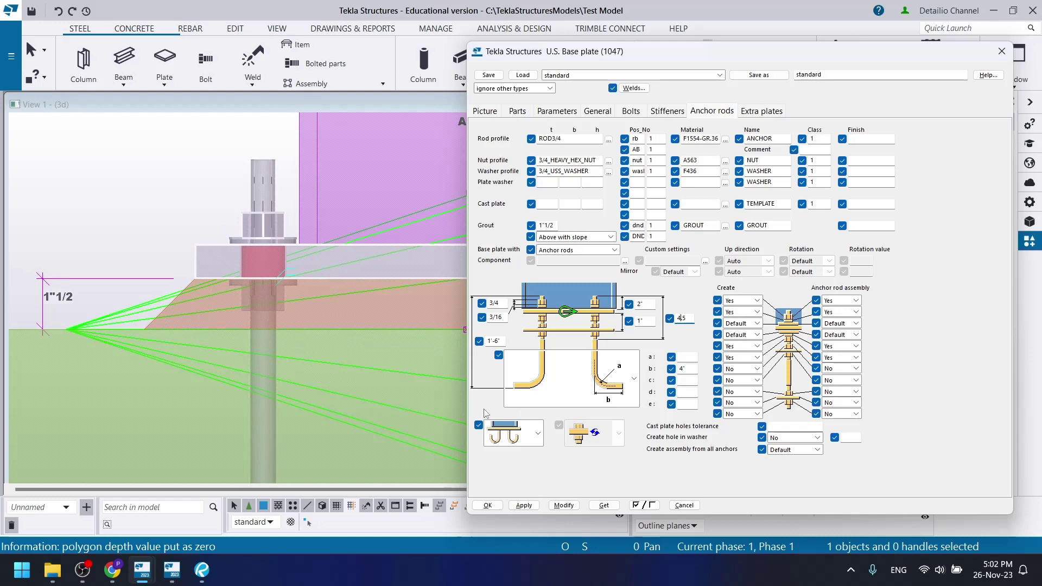
{"action": "left_click", "coordinate": [109, 318]}
{"action": "left_click", "coordinate": [566, 505]}
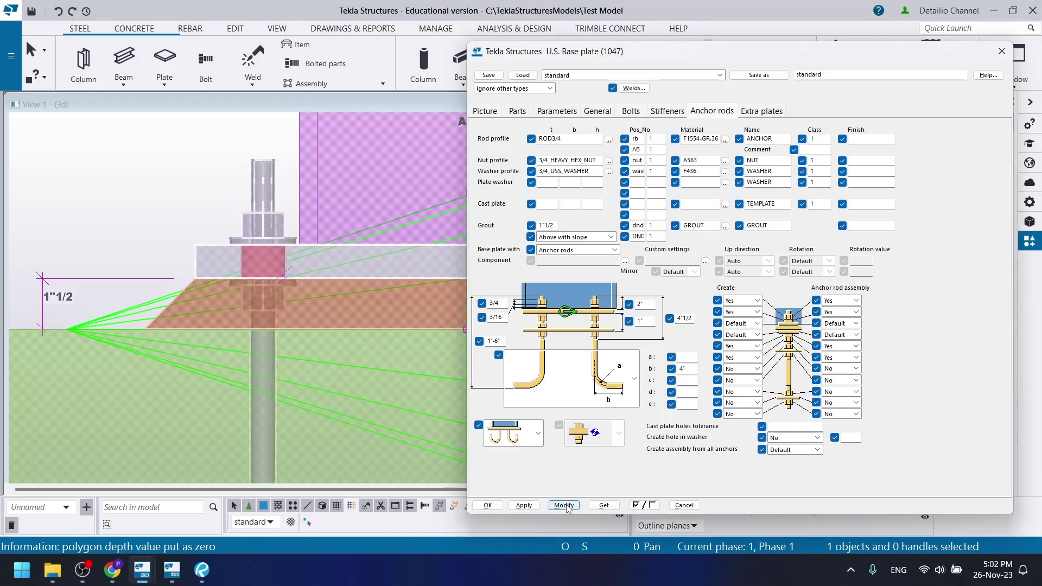
{"action": "left_click", "coordinate": [155, 182]}
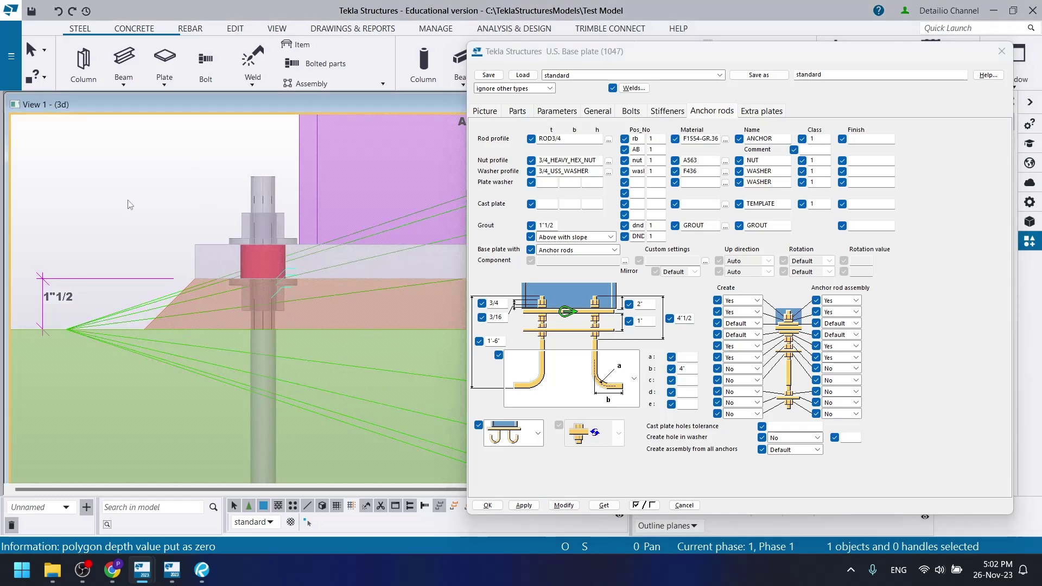
- Consult Revu's anchor rod length calculation, set the total rod length to 1'-9"1/4 in Tekla Structures, and modify the connection
{"action": "scroll", "coordinate": [265, 301], "scroll_direction": "down", "scroll_amount": 3}
{"action": "scroll", "coordinate": [265, 301], "scroll_direction": "down", "scroll_amount": 2}
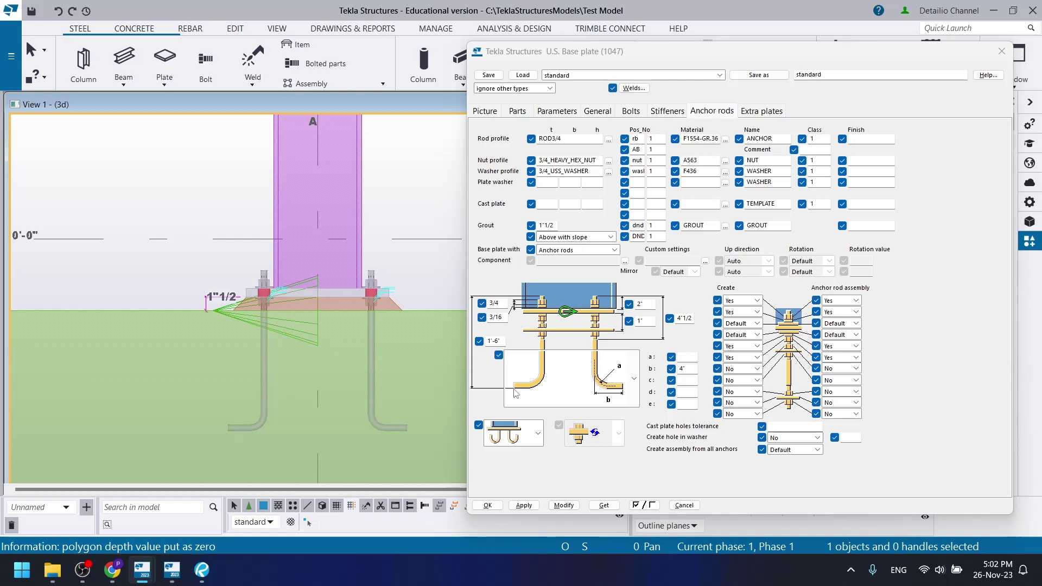
{"action": "left_click", "coordinate": [201, 572]}
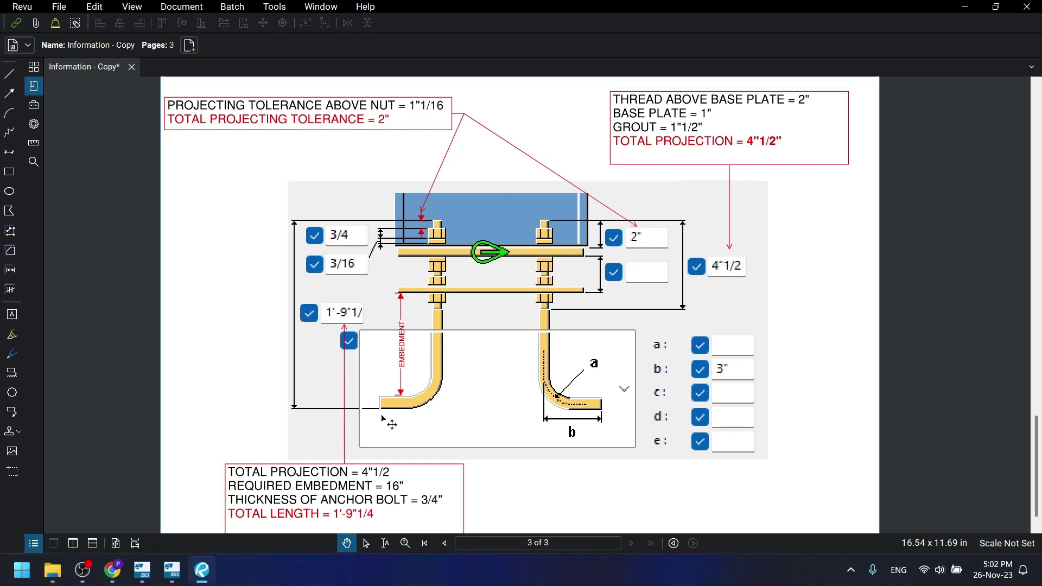
{"action": "scroll", "coordinate": [389, 424], "scroll_direction": "down", "scroll_amount": 1}
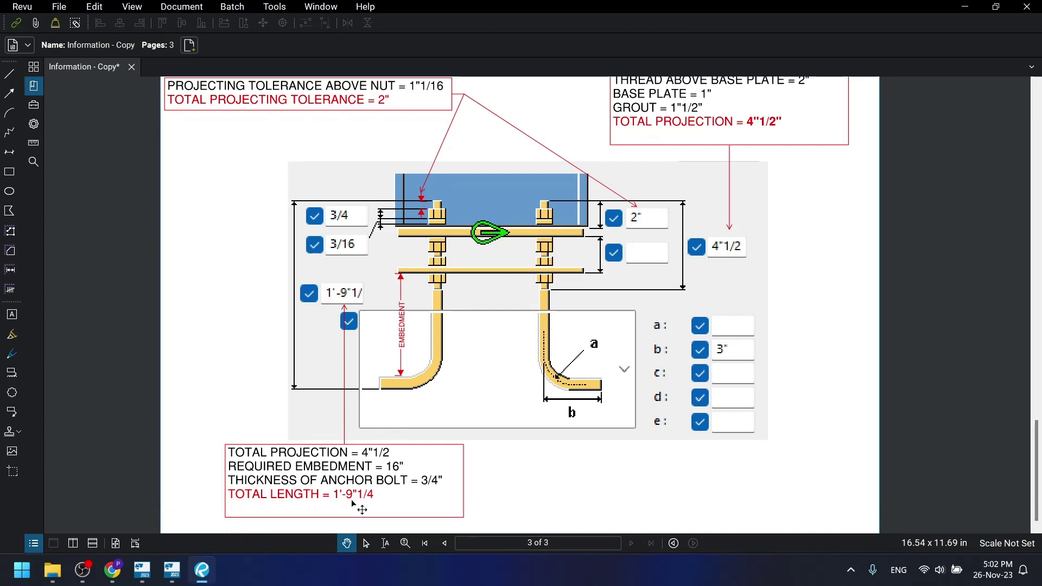
{"action": "key", "text": "alt+Tab"}
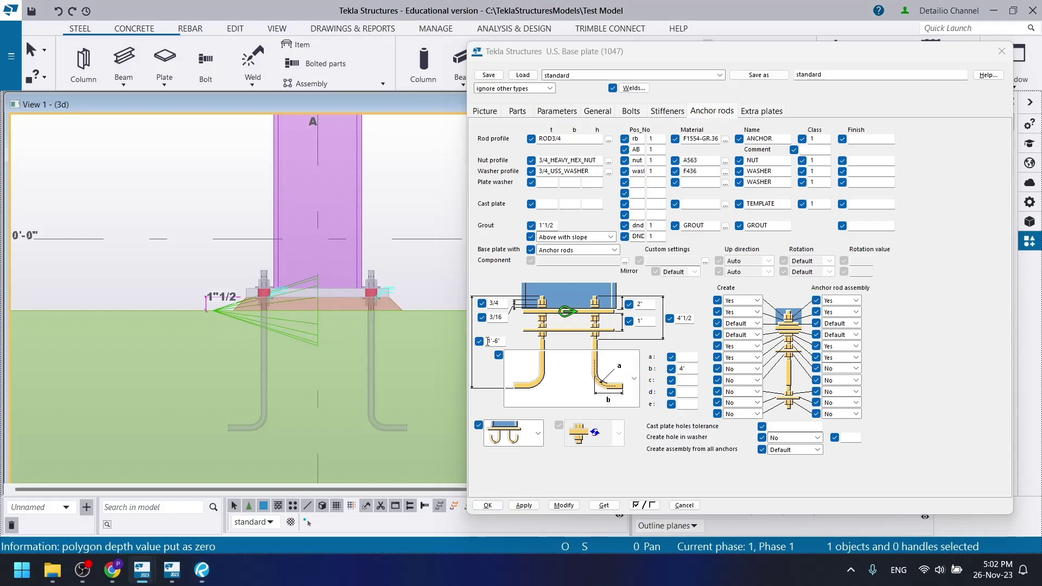
{"action": "left_click", "coordinate": [500, 340]}
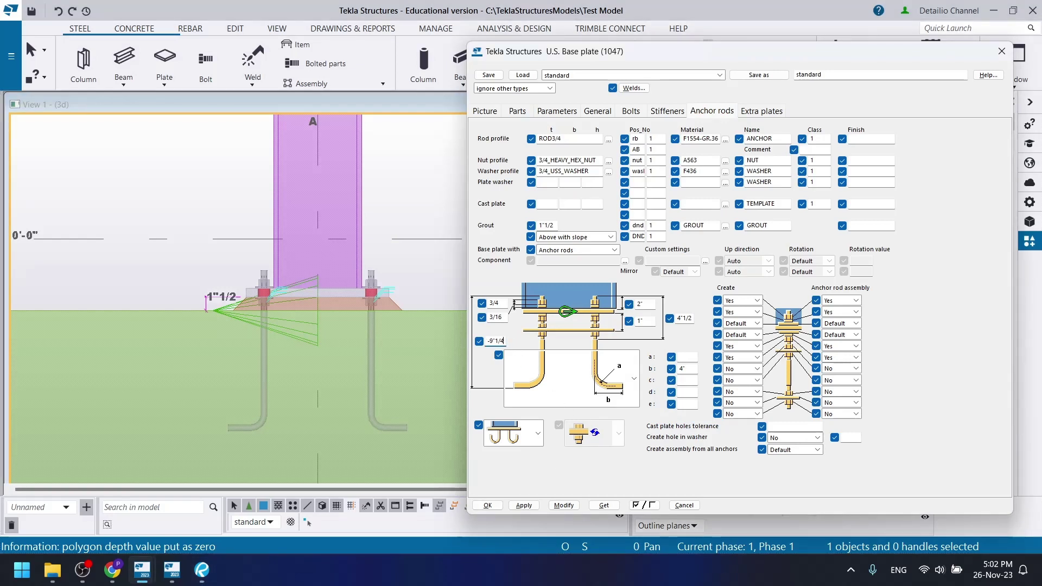
{"action": "left_click", "coordinate": [275, 332]}
{"action": "left_click", "coordinate": [563, 505]}
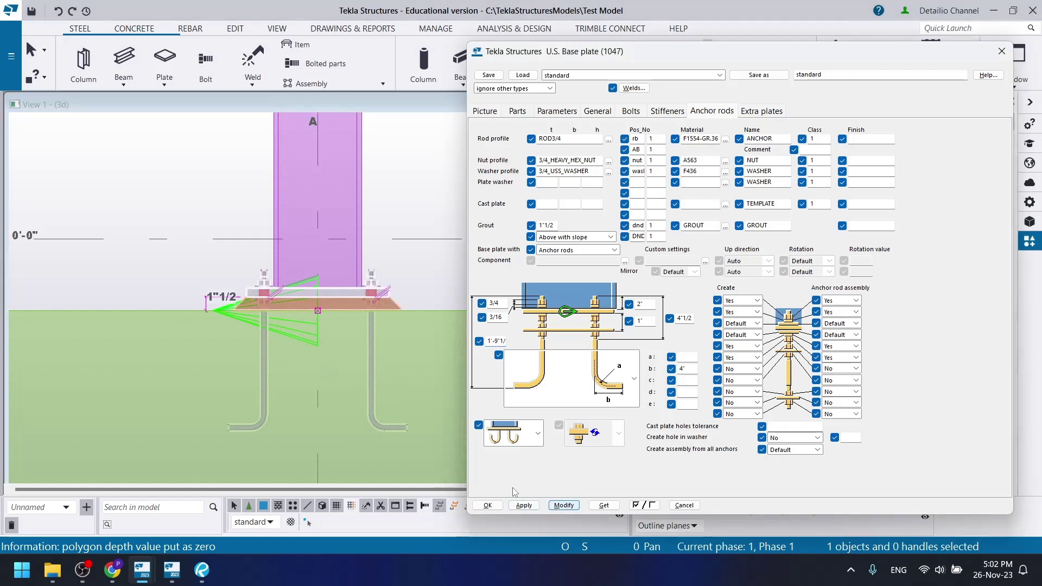
{"action": "left_click", "coordinate": [150, 260]}
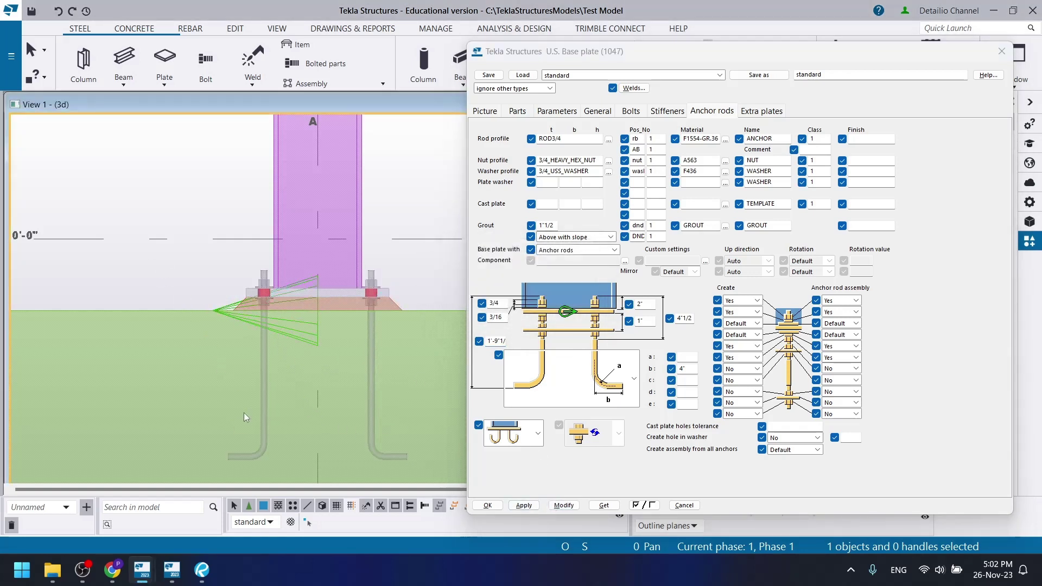
- Measure the anchor rod's embedment vertically from the top of its hook end to the top of the footing
{"action": "middle_click_drag", "start_coordinate": [243, 413], "coordinate": [252, 375]}
{"action": "scroll", "coordinate": [241, 406], "scroll_direction": "up", "scroll_amount": 2}
{"action": "key", "text": "f"}
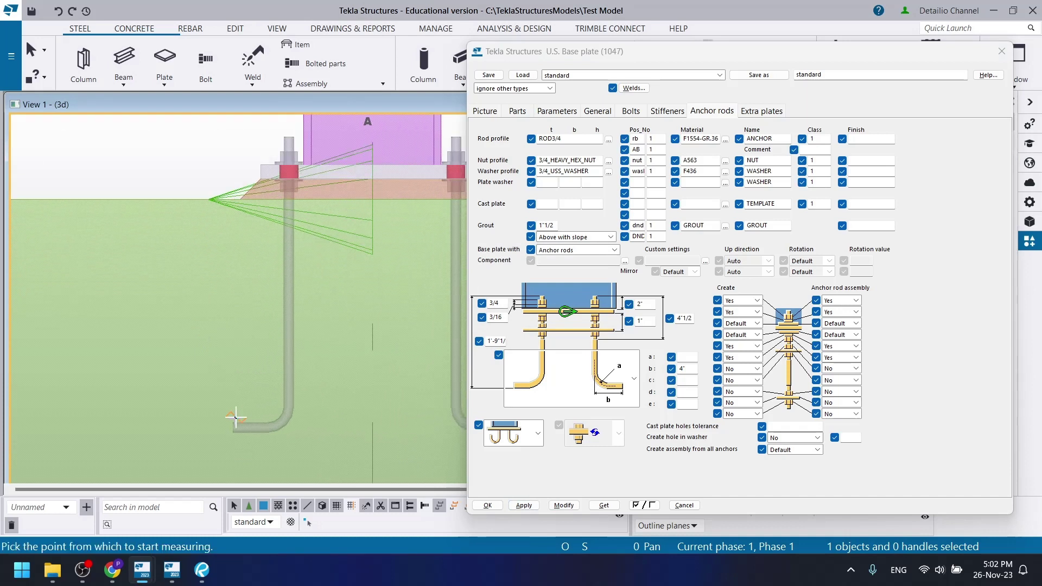
{"action": "scroll", "coordinate": [239, 417], "scroll_direction": "up", "scroll_amount": 3}
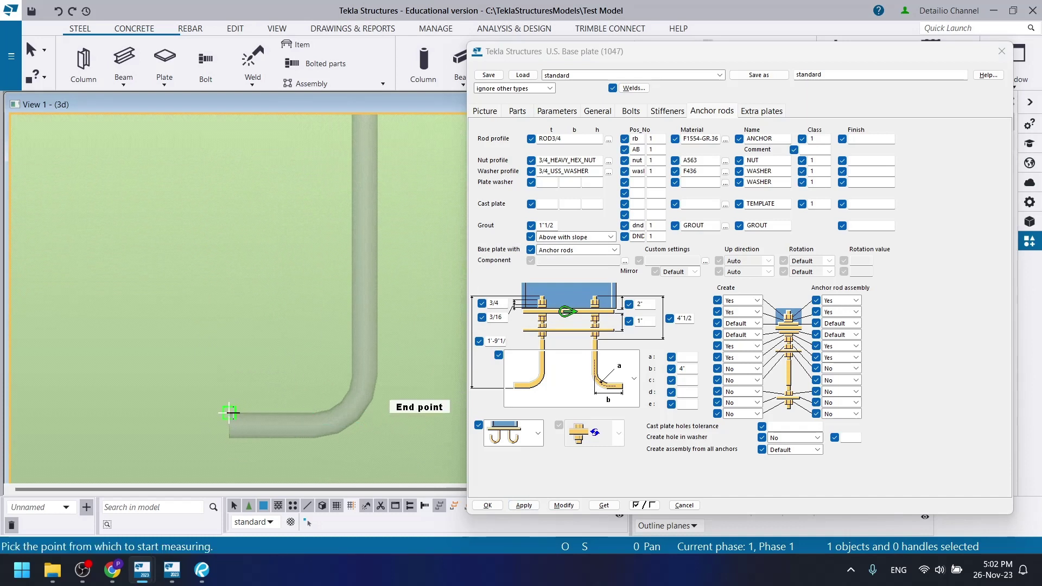
{"action": "left_click", "coordinate": [229, 412]}
{"action": "scroll", "coordinate": [230, 412], "scroll_direction": "down", "scroll_amount": 2}
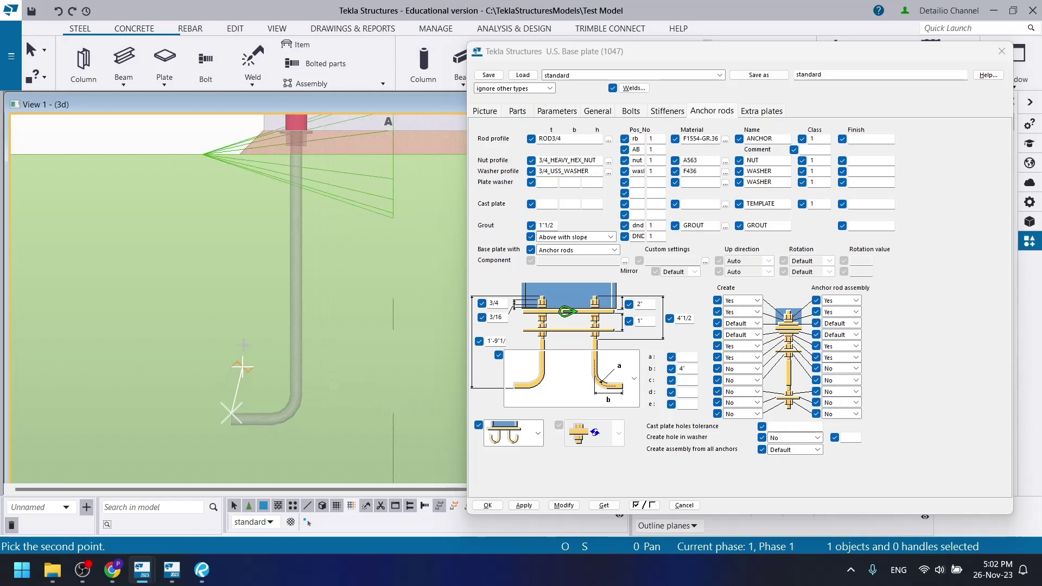
{"action": "scroll", "coordinate": [234, 153], "scroll_direction": "down", "scroll_amount": 2}
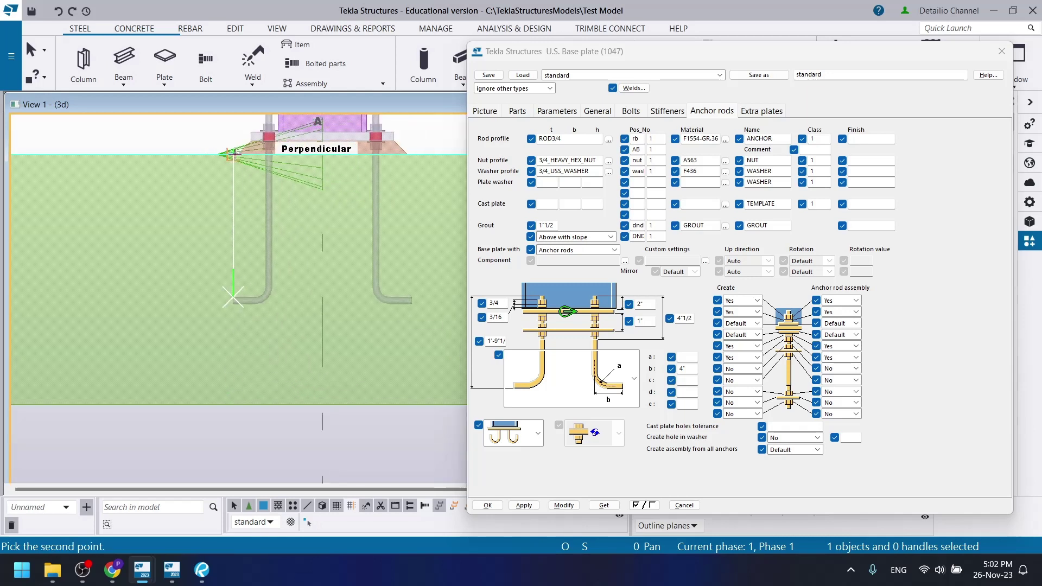
{"action": "left_click", "coordinate": [235, 157]}
{"action": "scroll", "coordinate": [210, 260], "scroll_direction": "up", "scroll_amount": 2}
{"action": "left_click", "coordinate": [212, 263]}
{"action": "key", "text": "Escape"}
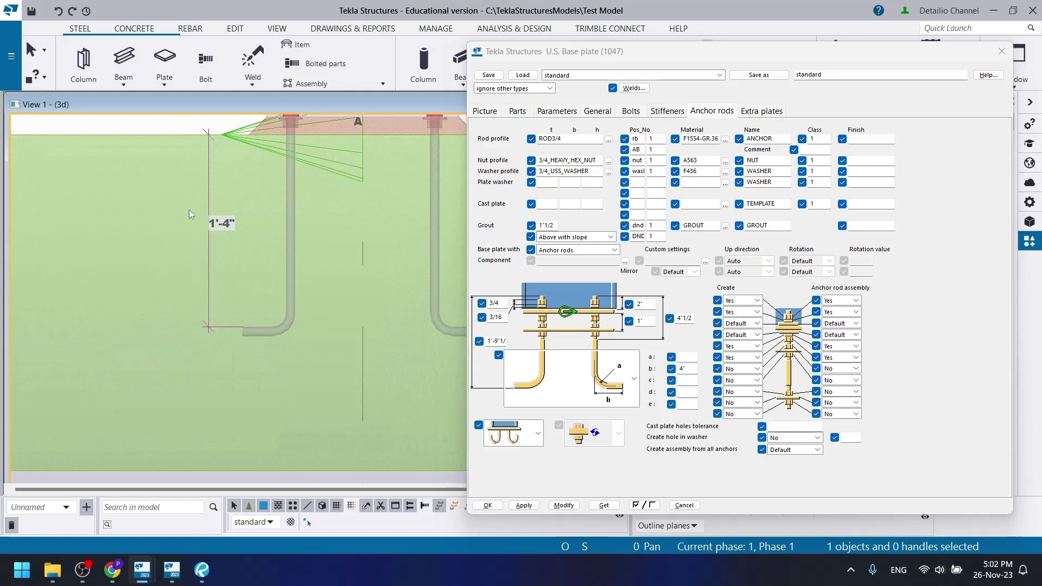
- Switch to Revu and check the minimum embedment dimension in the typical base plate detail on page 1
{"action": "key", "text": "alt+Tab"}
{"action": "scroll", "coordinate": [459, 383], "scroll_direction": "down", "scroll_amount": 3}
{"action": "key", "text": "Home"}
{"action": "scroll", "coordinate": [422, 263], "scroll_direction": "up", "scroll_amount": 6}
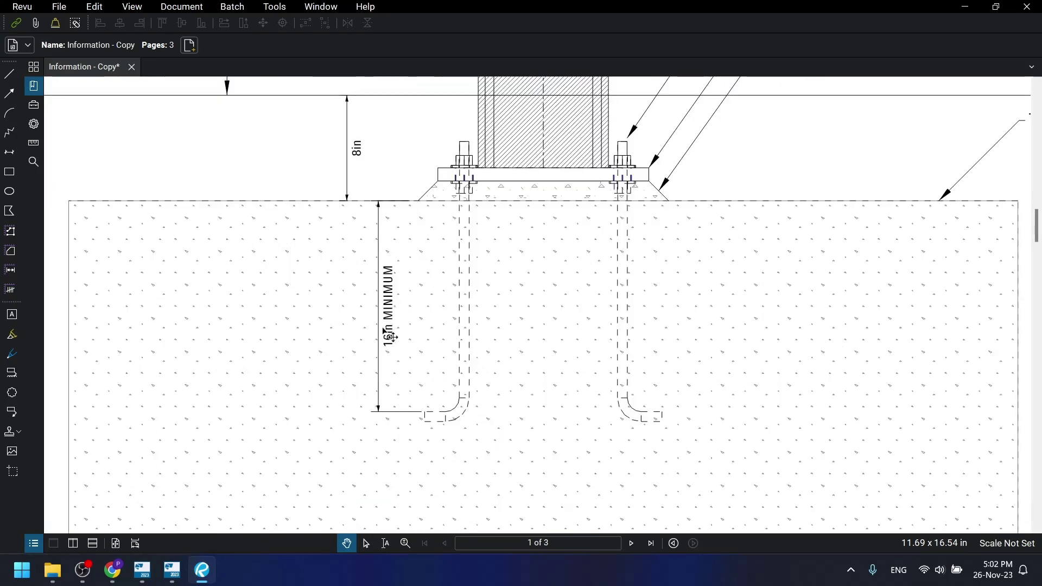
{"action": "scroll", "coordinate": [396, 342], "scroll_direction": "up", "scroll_amount": 2}
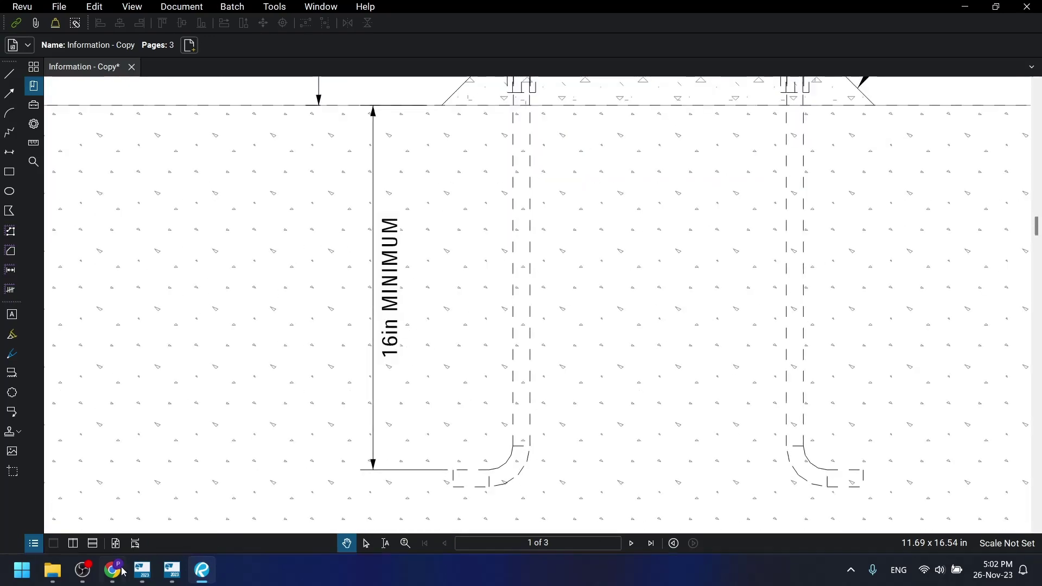
- Switch back to Tekla Structures and measure the anchor rod's projection above the top of the base plate
{"action": "left_click", "coordinate": [142, 570]}
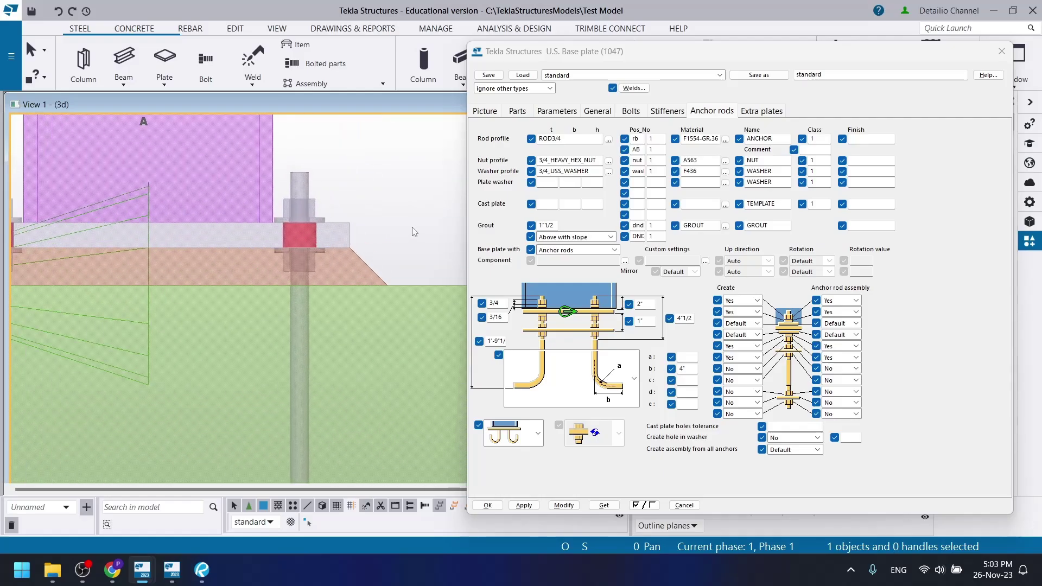
{"action": "scroll", "coordinate": [346, 216], "scroll_direction": "up", "scroll_amount": 4}
{"action": "key", "text": "f"}
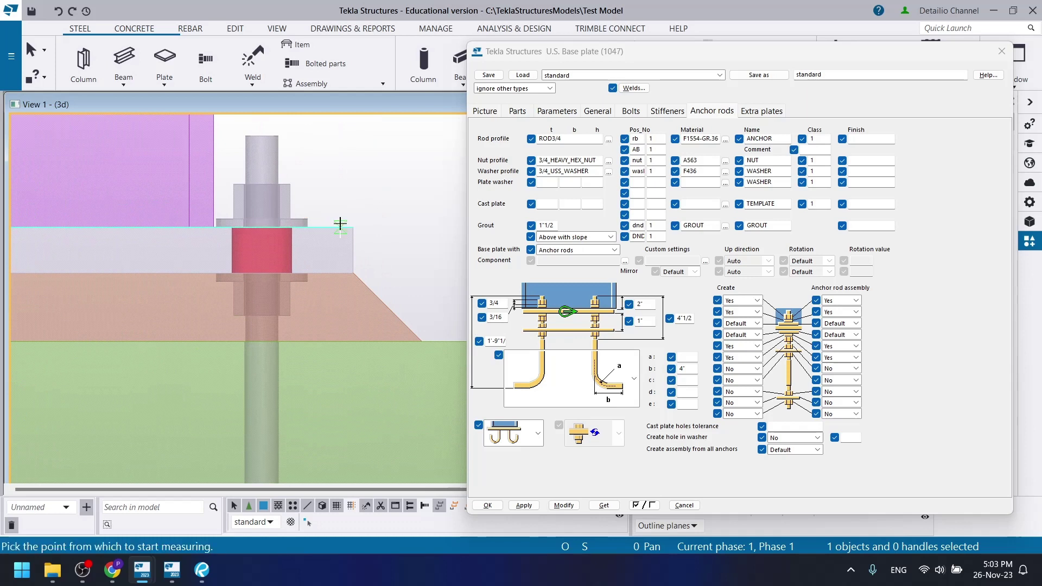
{"action": "left_click", "coordinate": [340, 226]}
{"action": "left_click", "coordinate": [350, 138]}
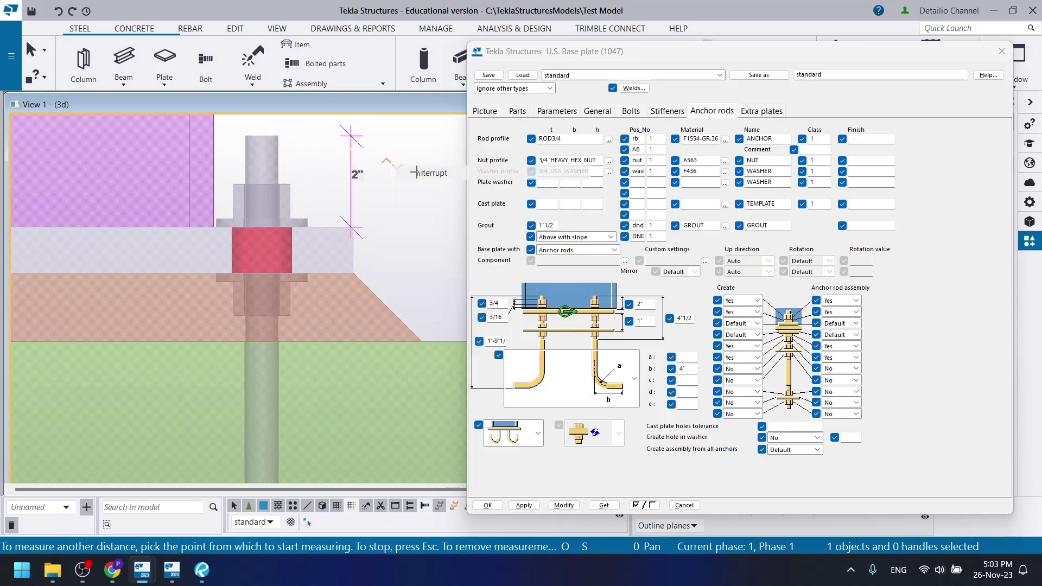
{"action": "key", "text": "Escape"}
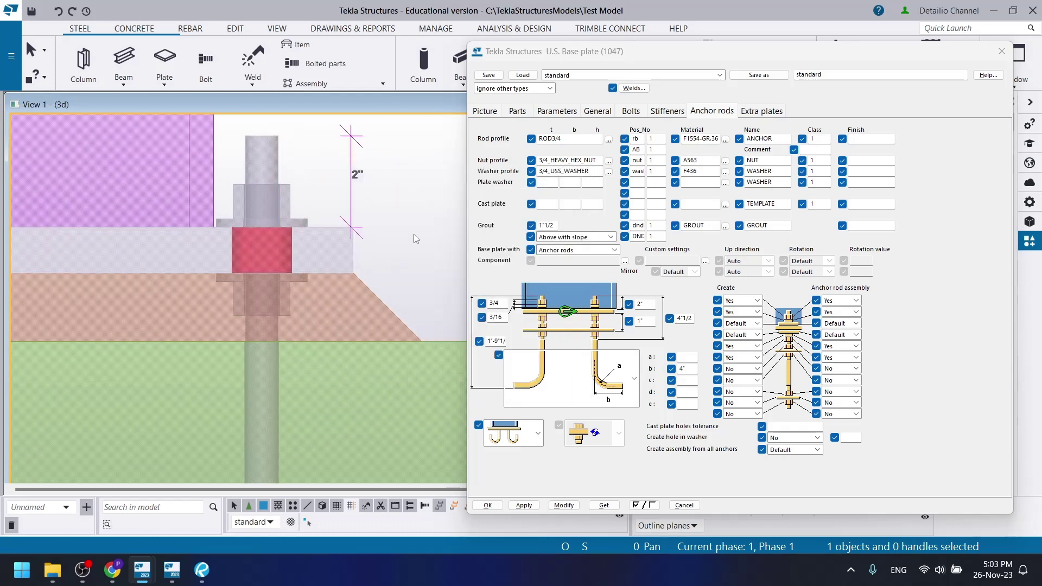
- Measure the base plate's thickness at its outer edge
{"action": "key", "text": "f"}
{"action": "left_click", "coordinate": [353, 227]}
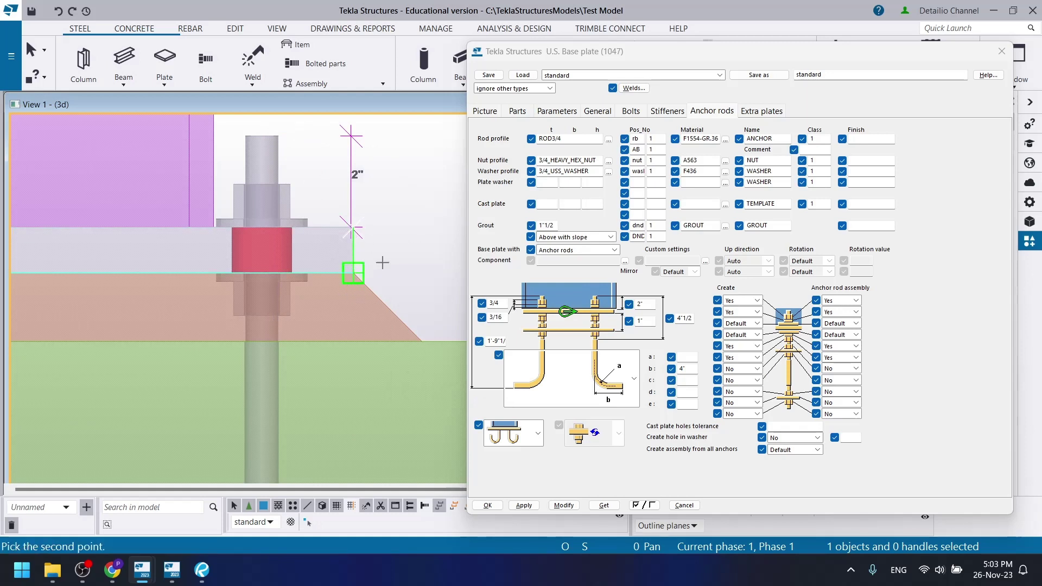
{"action": "left_click", "coordinate": [353, 273]}
{"action": "key", "text": "Escape"}
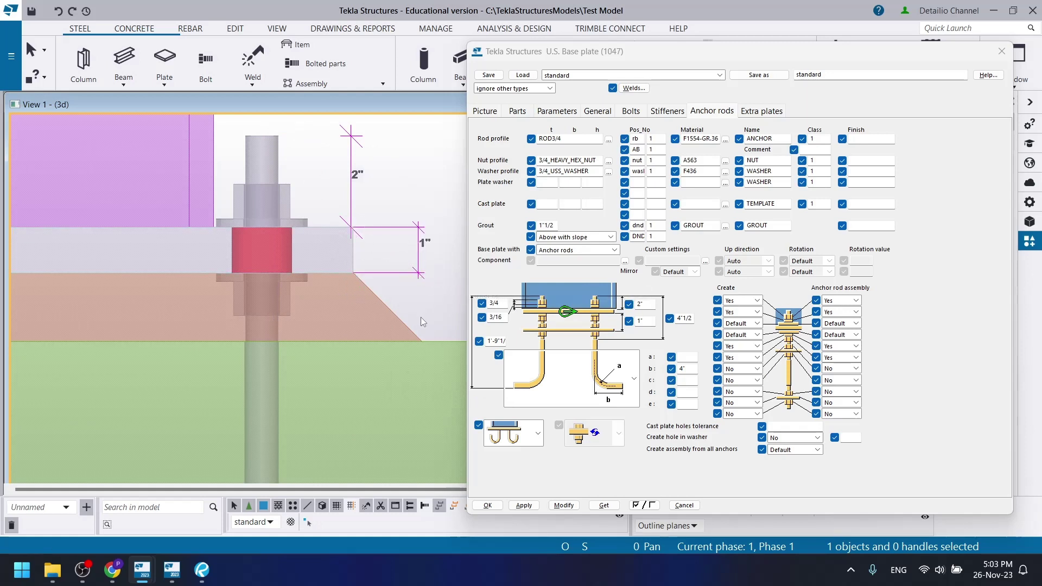
- Measure the grout thickness from the underside of the base plate to the footing top, and review all the rod dimensions
{"action": "middle_click_drag", "start_coordinate": [421, 317], "coordinate": [327, 295]}
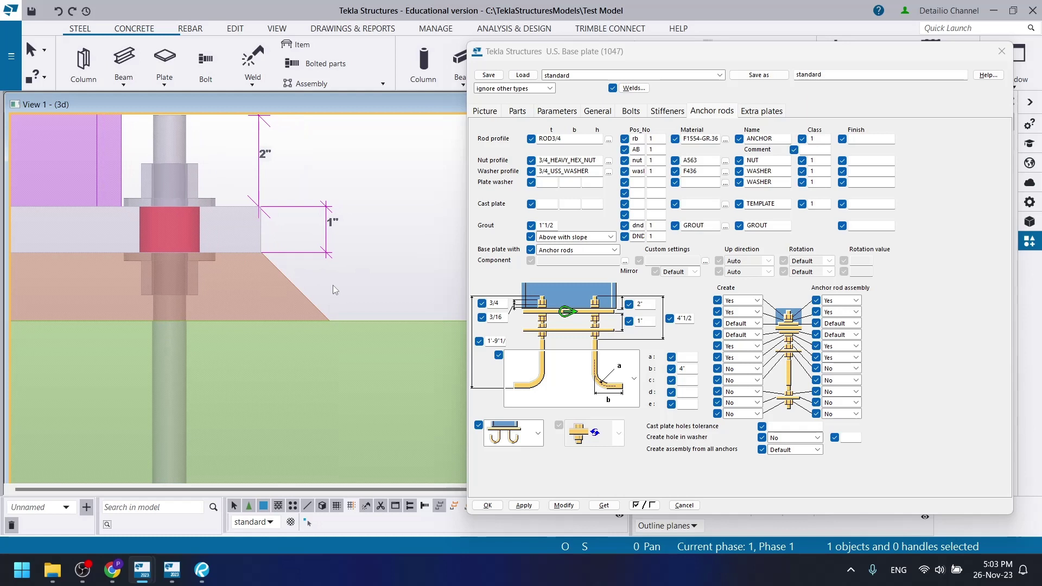
{"action": "key", "text": "f"}
{"action": "left_click", "coordinate": [261, 253]}
{"action": "left_click", "coordinate": [262, 321]}
{"action": "left_click", "coordinate": [391, 293]}
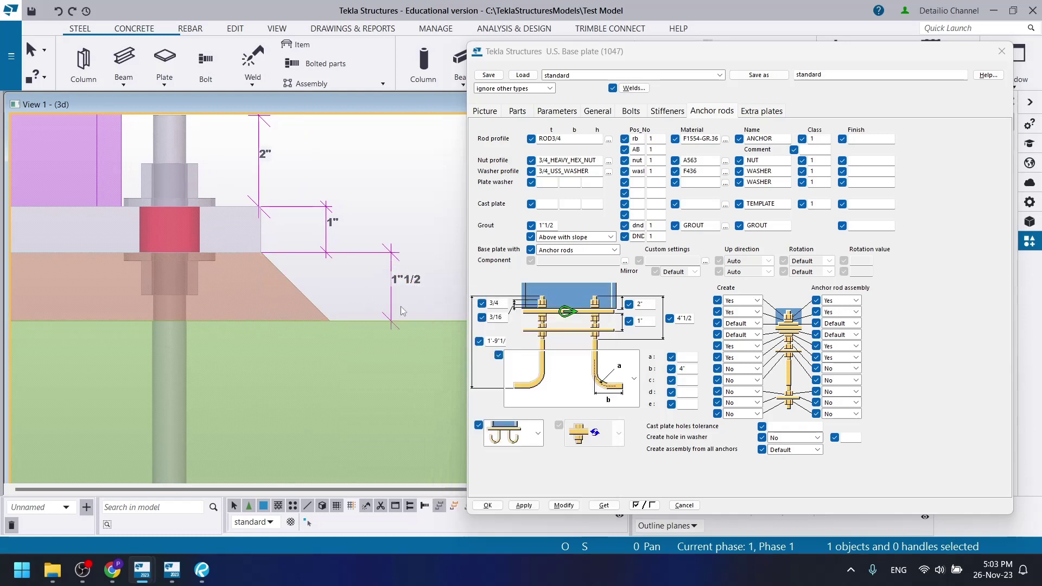
{"action": "scroll", "coordinate": [334, 204], "scroll_direction": "down", "scroll_amount": 3}
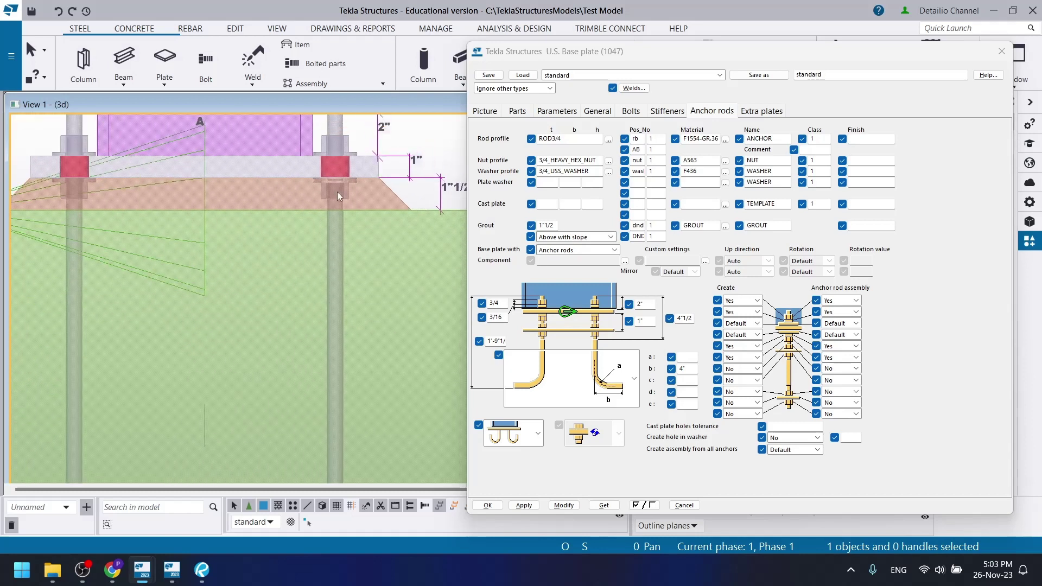
{"action": "scroll", "coordinate": [210, 325], "scroll_direction": "down", "scroll_amount": 2}
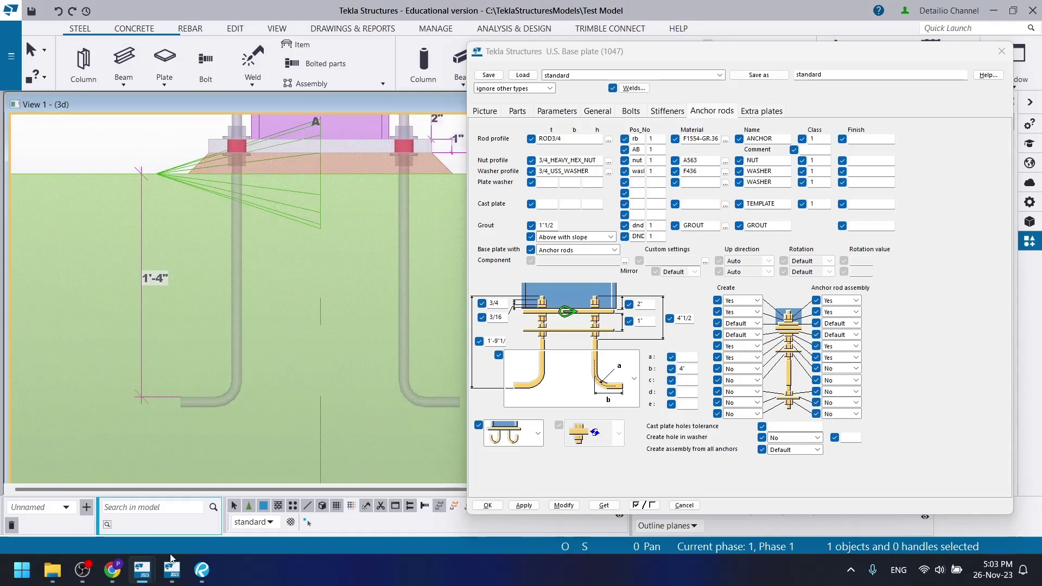
- Switch to Revu and check the anchor rod embedment and hook callout in the typical base plate detail on page 1
{"action": "left_click", "coordinate": [210, 573]}
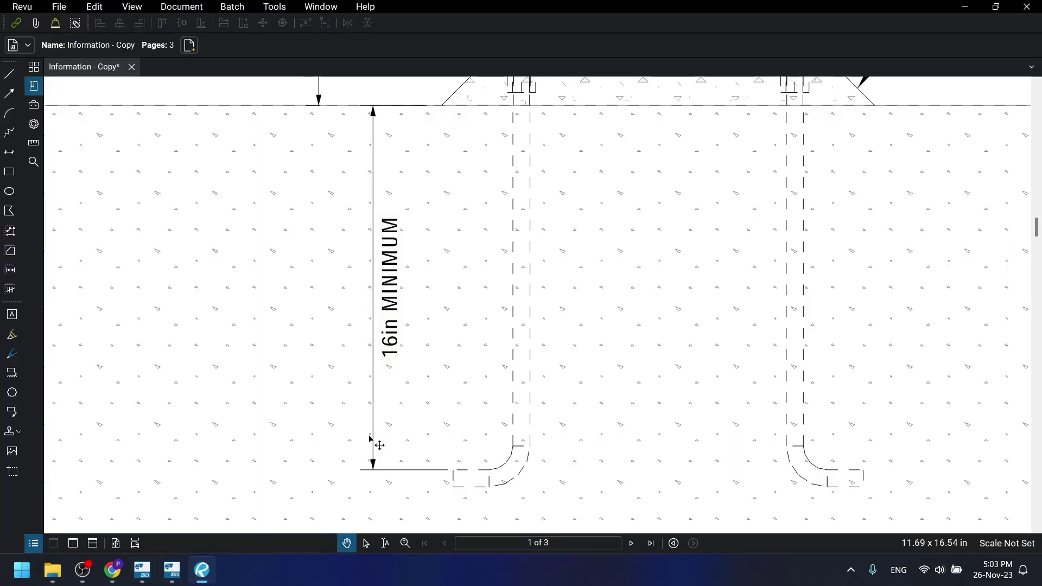
{"action": "scroll", "coordinate": [375, 437], "scroll_direction": "down", "scroll_amount": 3}
{"action": "scroll", "coordinate": [816, 174], "scroll_direction": "up", "scroll_amount": 3}
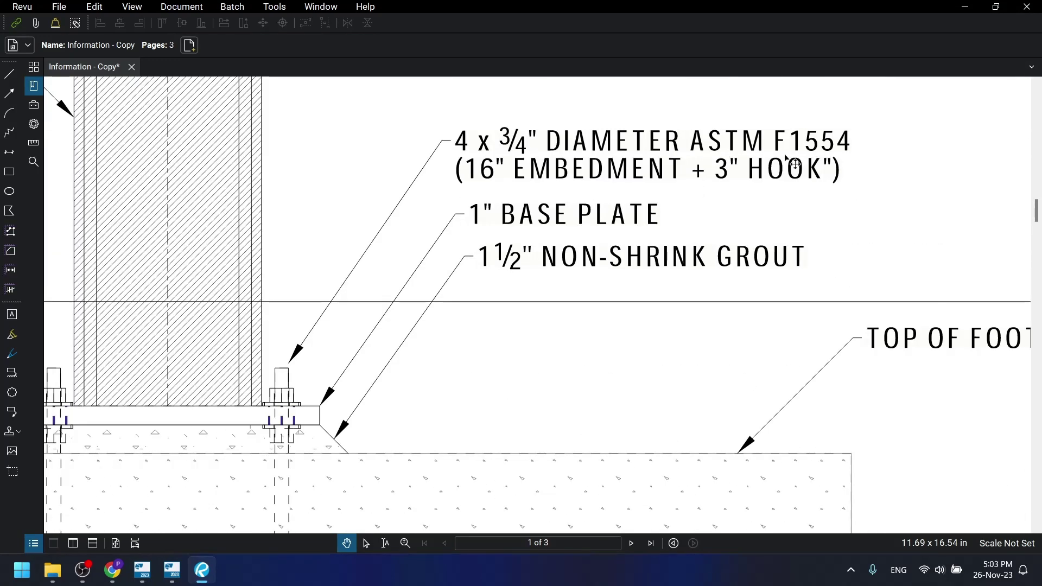
- Switch back to Tekla Structures, set the anchor rod hook length b to 3", and apply it to the base plate connection
{"action": "left_click", "coordinate": [968, 8]}
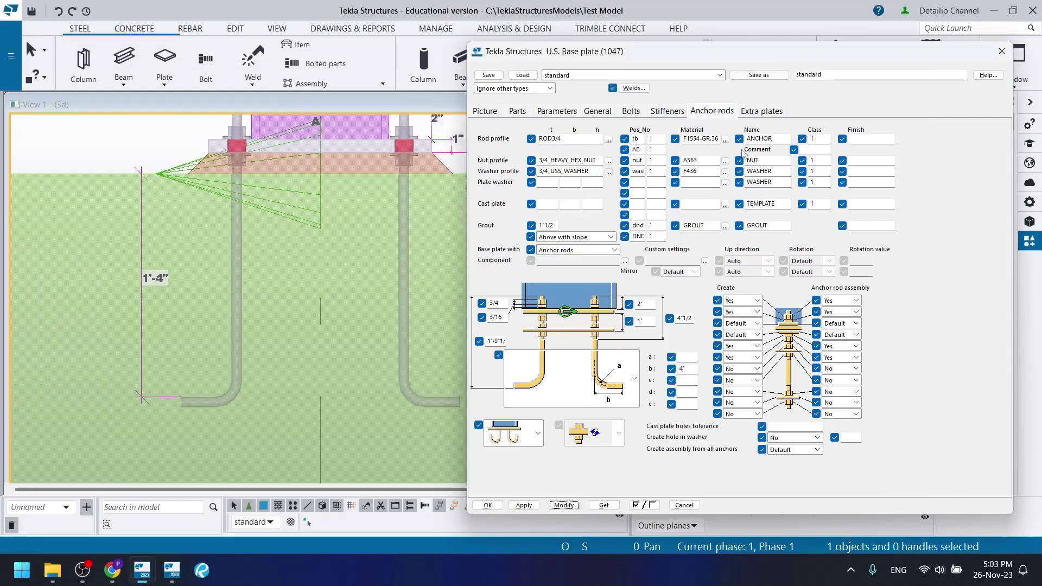
{"action": "left_click", "coordinate": [230, 422]}
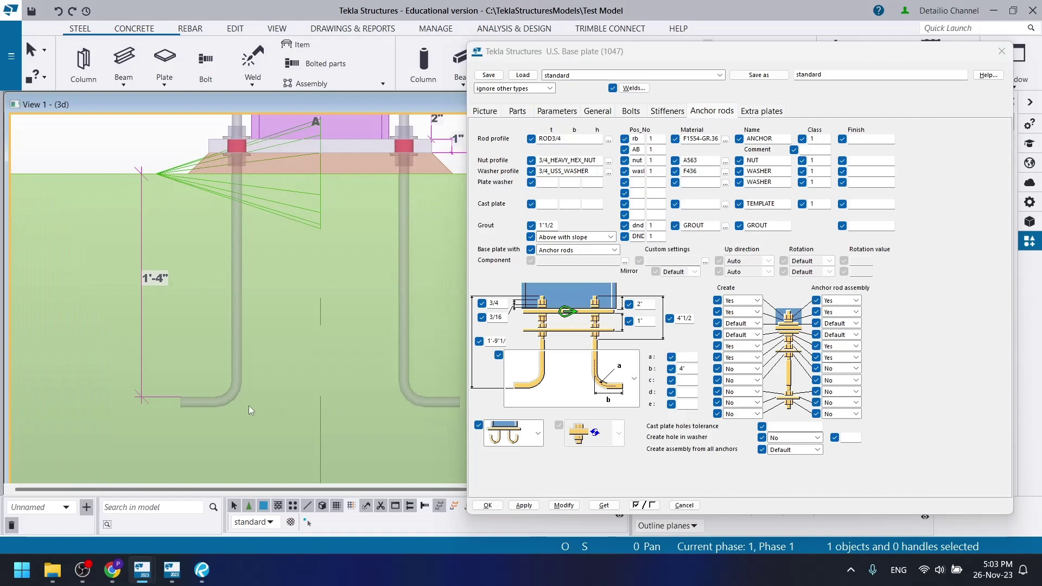
{"action": "double_click", "coordinate": [688, 369]}
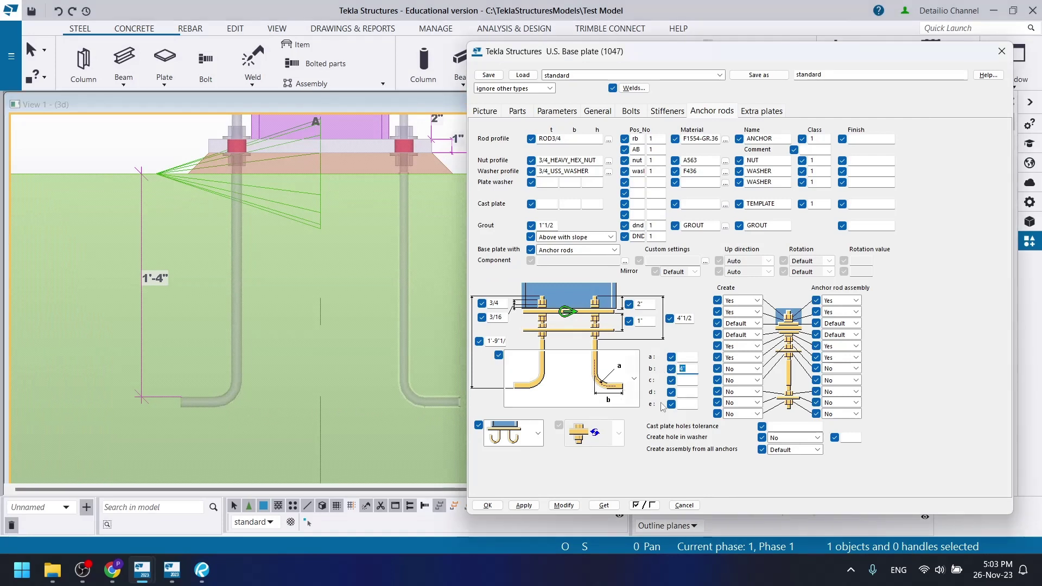
{"action": "type", "text": "3"}
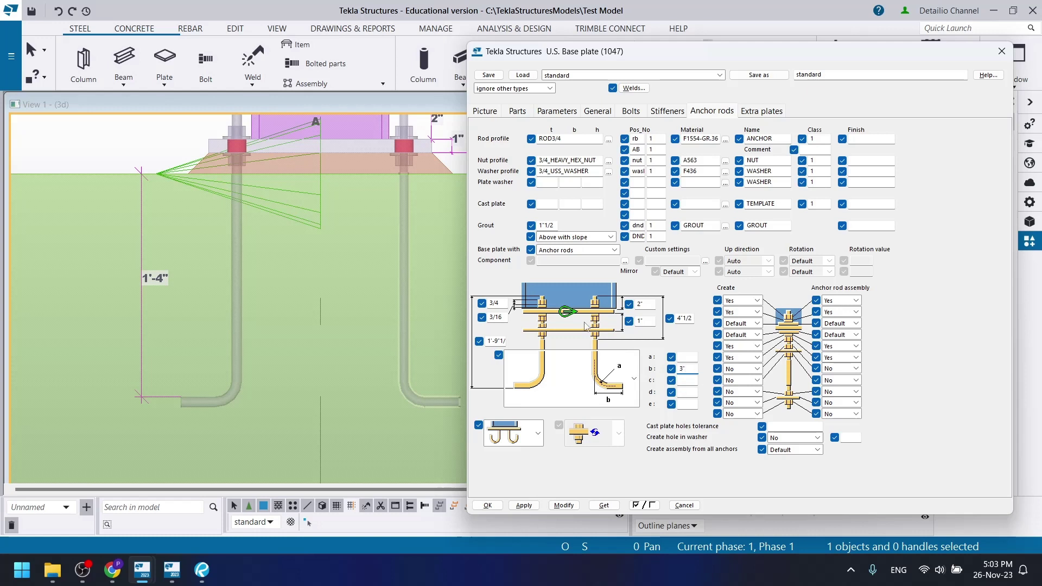
{"action": "left_click", "coordinate": [564, 505]}
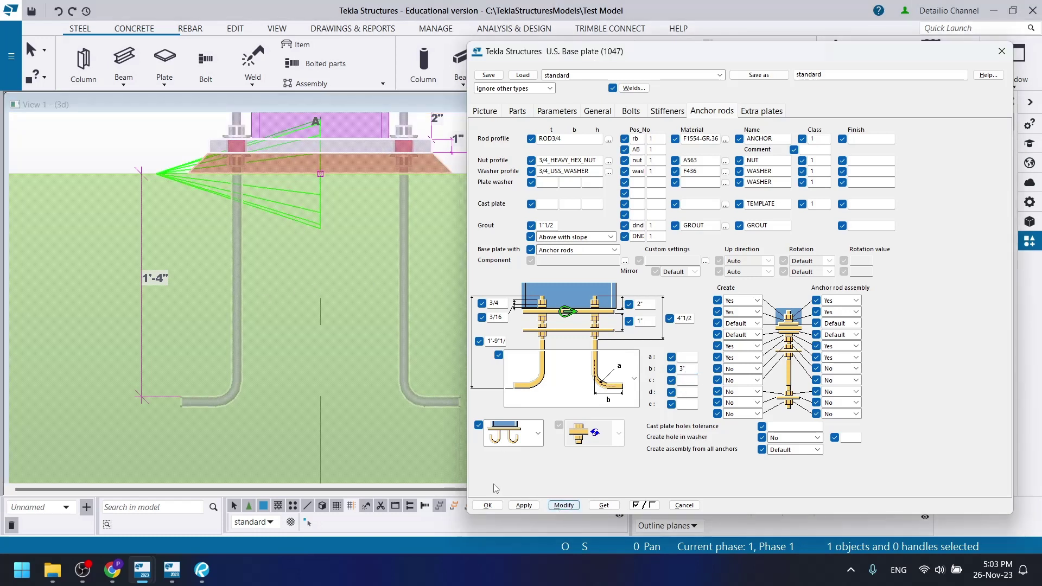
- Measure the anchor rod hook's horizontal length from its free end to the outer face of the vertical rod
{"action": "left_click", "coordinate": [273, 418]}
{"action": "scroll", "coordinate": [217, 402], "scroll_direction": "up", "scroll_amount": 3}
{"action": "key", "text": "f"}
{"action": "left_click", "coordinate": [183, 392]}
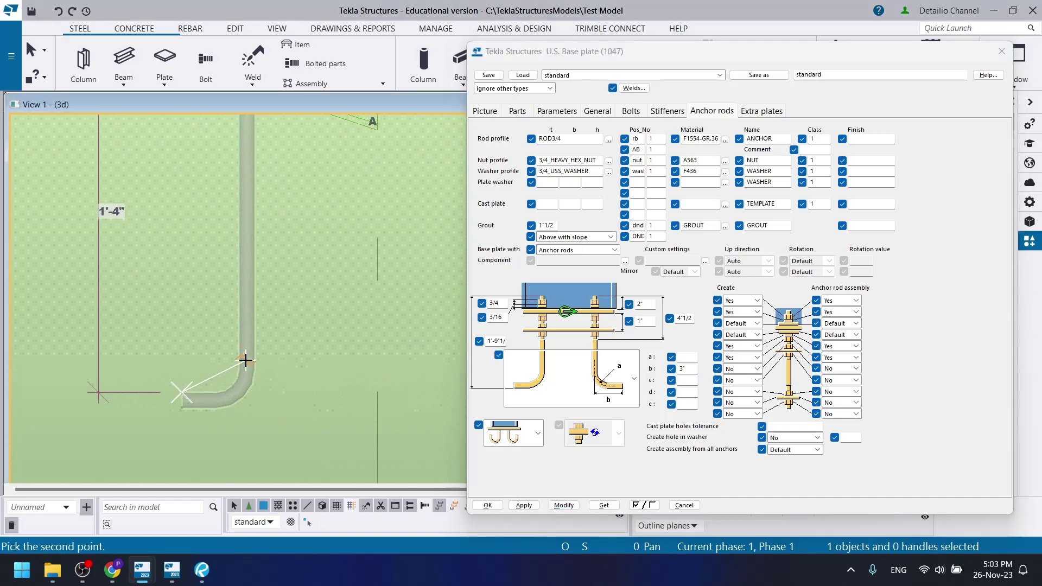
{"action": "scroll", "coordinate": [245, 360], "scroll_direction": "down", "scroll_amount": 3}
{"action": "left_click", "coordinate": [249, 340]}
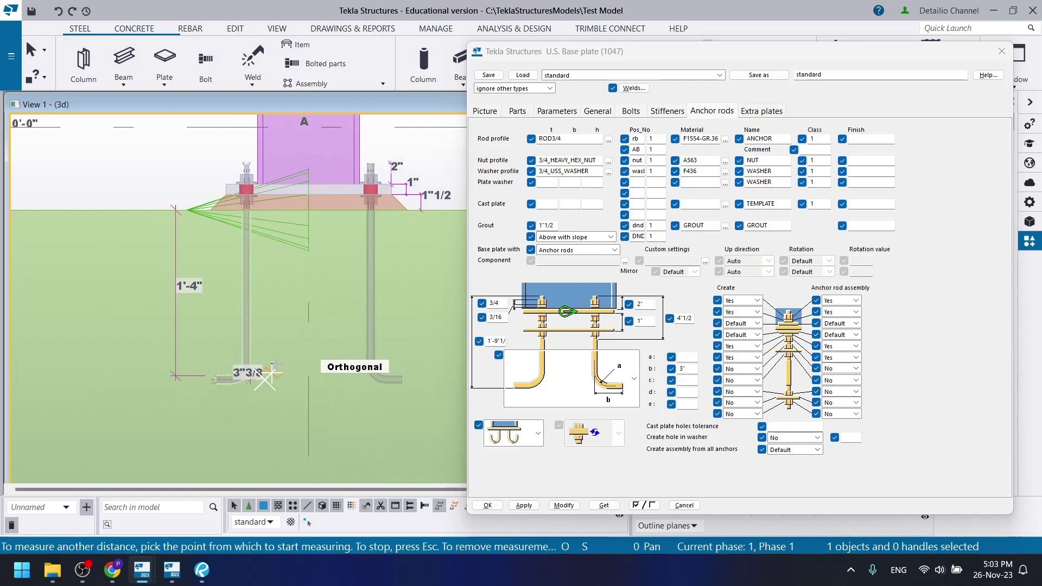
{"action": "key", "text": "Escape"}
{"action": "scroll", "coordinate": [252, 369], "scroll_direction": "up", "scroll_amount": 4}
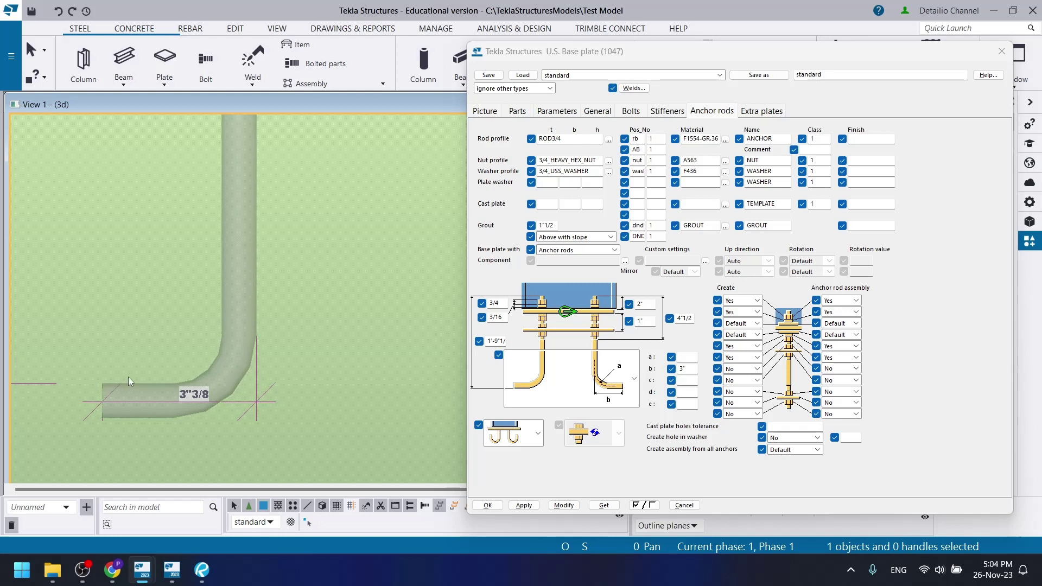
{"action": "scroll", "coordinate": [128, 376], "scroll_direction": "down", "scroll_amount": 6}
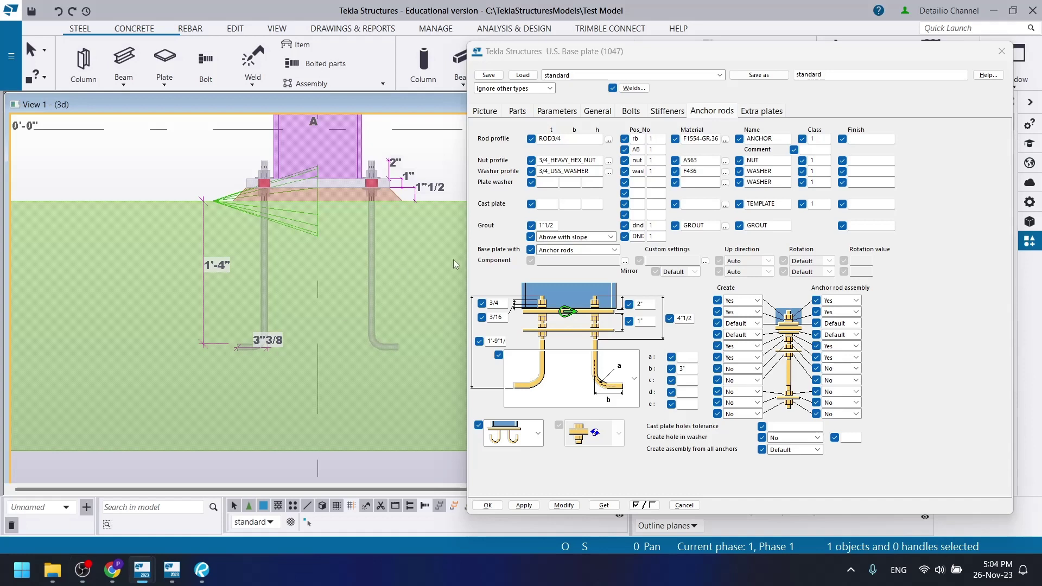
- Close the U.S. Base plate (1047) settings and inspect the finished base plate, grout and hooked anchor rods in 3D
{"action": "left_click", "coordinate": [1001, 55]}
{"action": "middle_click_drag", "start_coordinate": [567, 159], "coordinate": [520, 305], "text": "ctrl"}
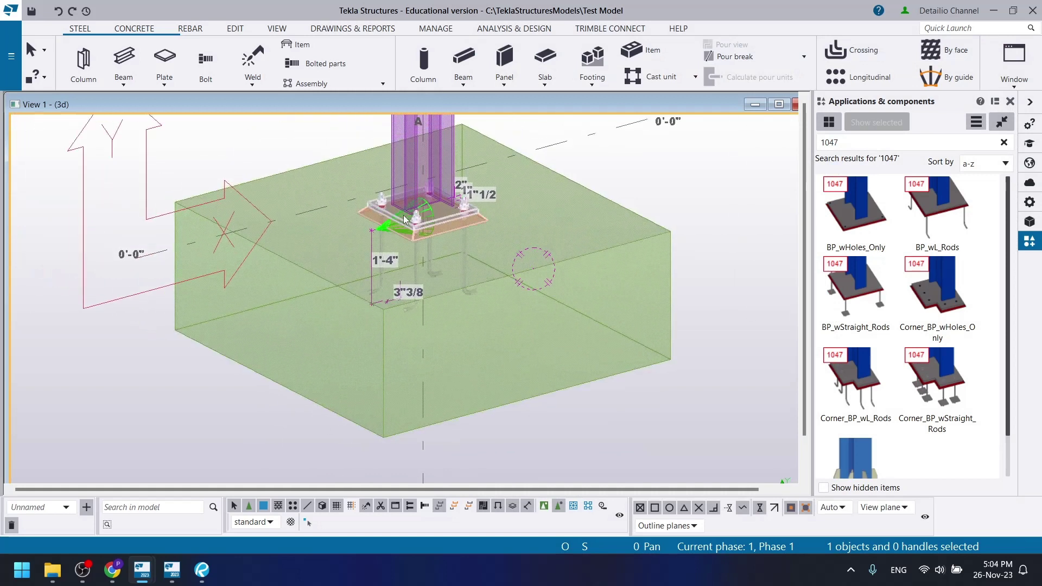
{"action": "scroll", "coordinate": [409, 214], "scroll_direction": "up", "scroll_amount": 3}
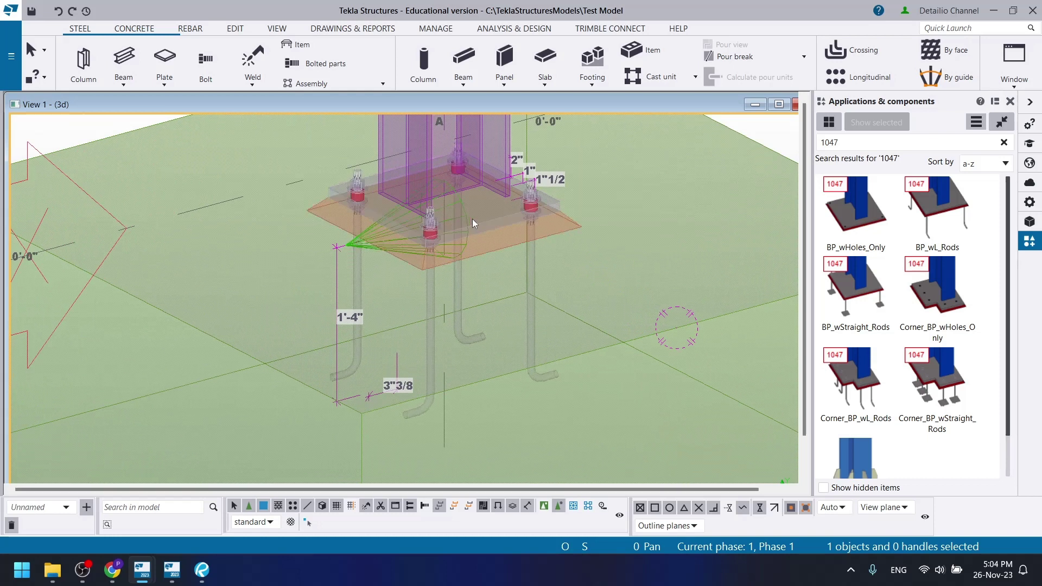
{"action": "scroll", "coordinate": [472, 219], "scroll_direction": "down", "scroll_amount": 3}
{"action": "scroll", "coordinate": [476, 252], "scroll_direction": "up", "scroll_amount": 3}
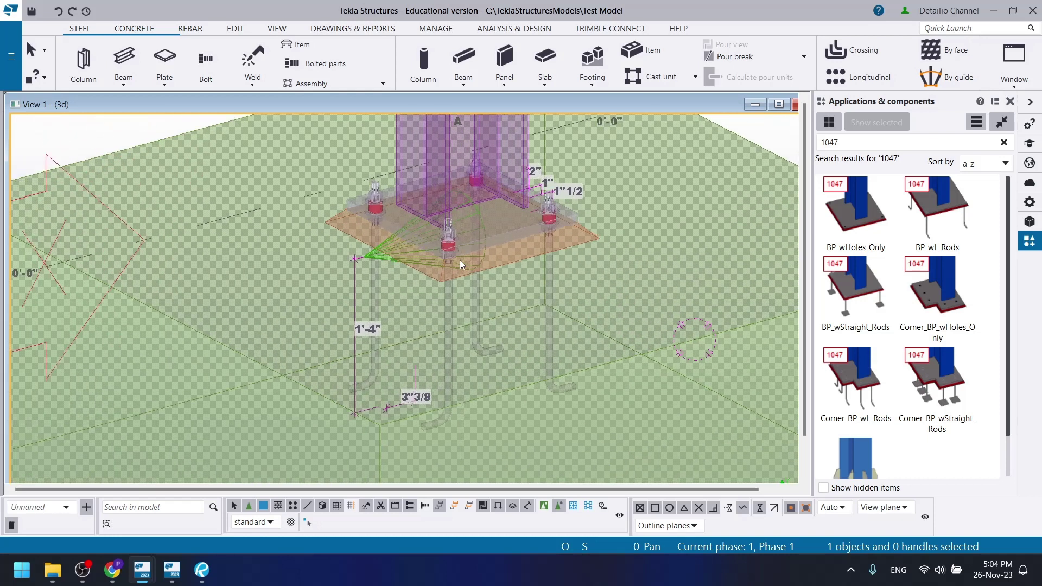